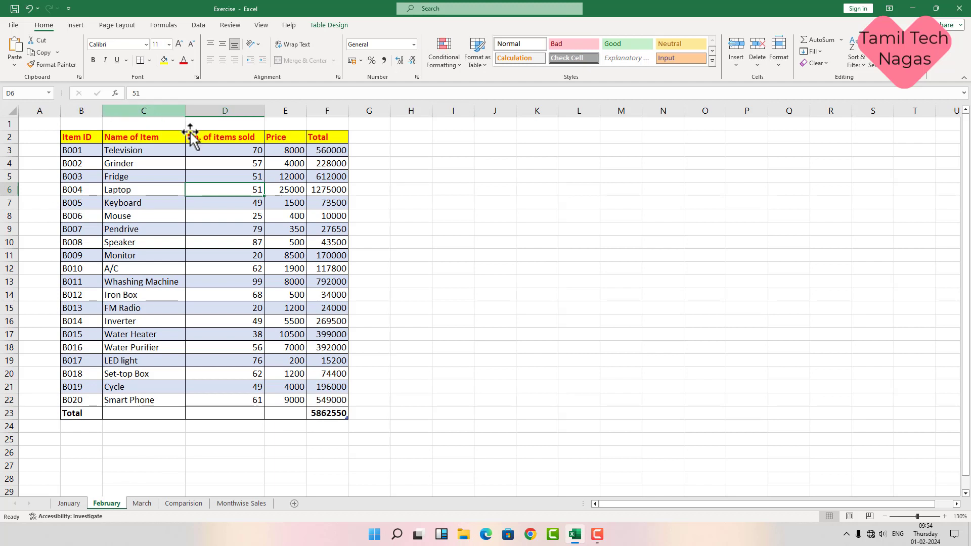
Step: View the March sales sheet, then the Comparision sheet with the January, February and March tables side by side
{"action": "left_click", "coordinate": [140, 503]}
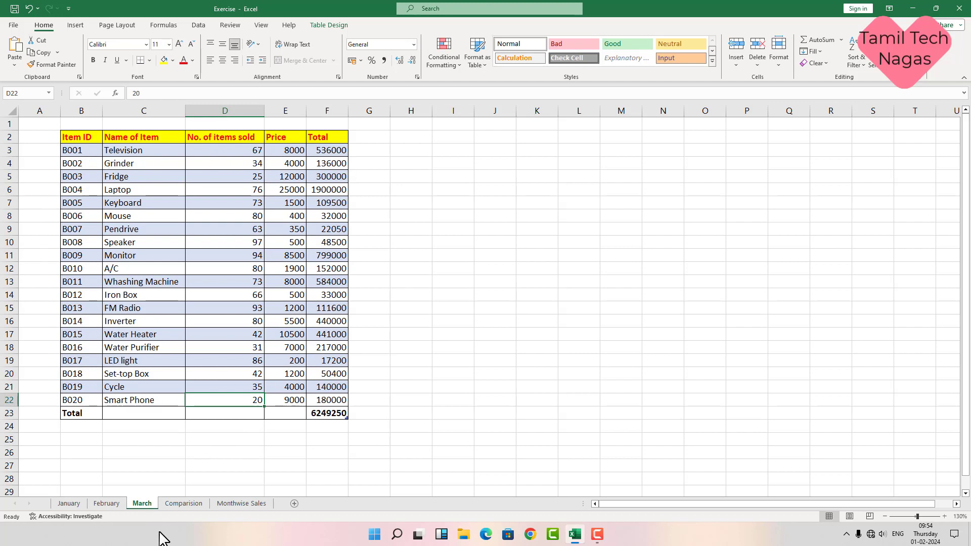
{"action": "left_click", "coordinate": [182, 504]}
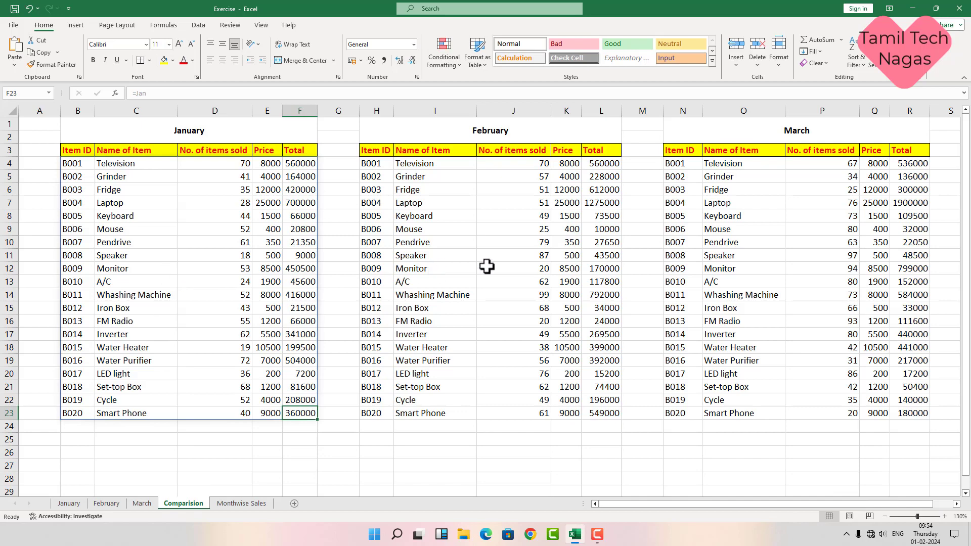
Step: On Monthwise Sales, check the Name of Item and the Total Sales During Jan, Feb and Mar headings
{"action": "left_click", "coordinate": [250, 504]}
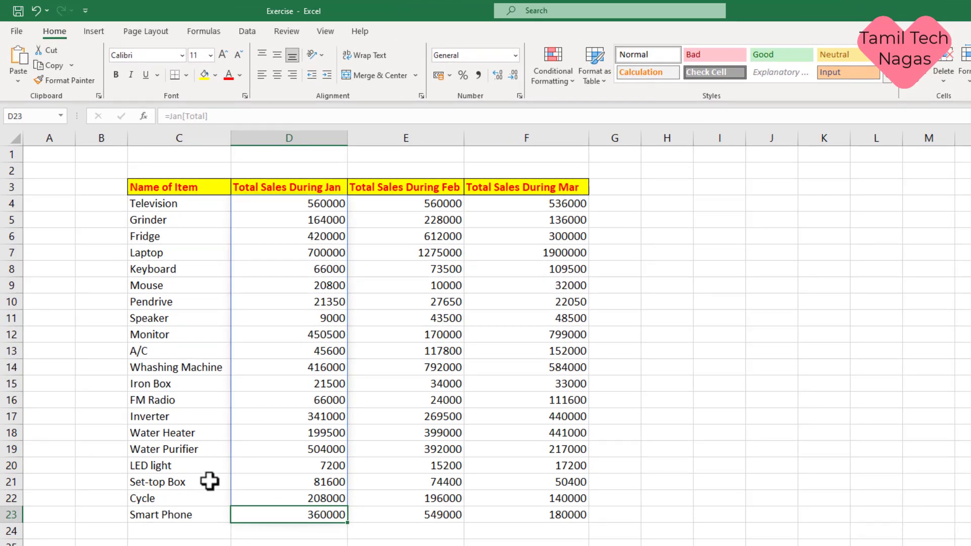
{"action": "left_click", "coordinate": [205, 184]}
{"action": "left_click", "coordinate": [282, 192]}
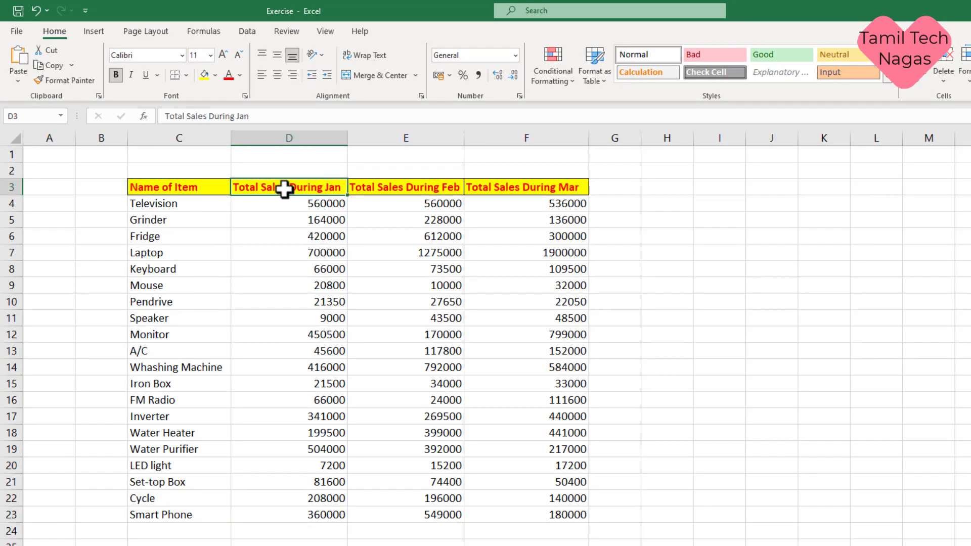
{"action": "left_click", "coordinate": [374, 183]}
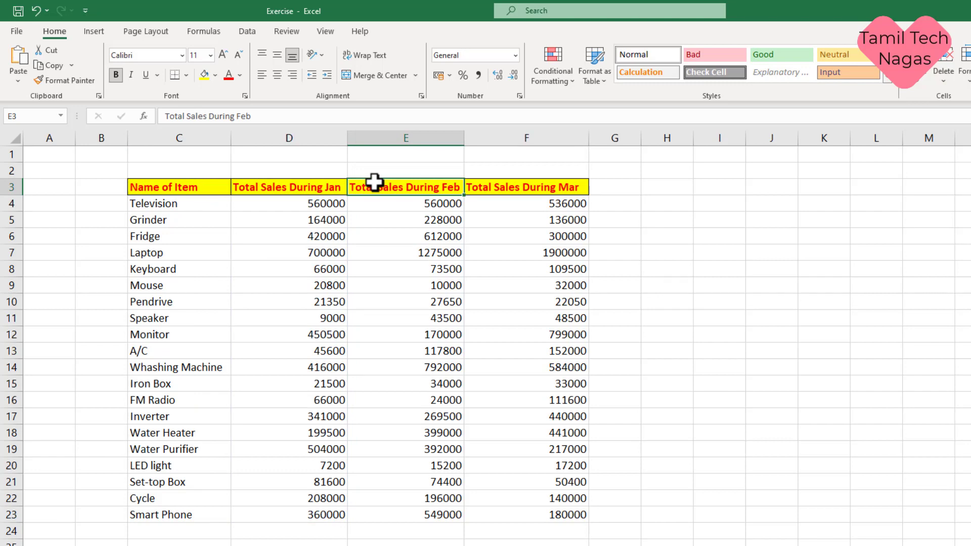
{"action": "left_click", "coordinate": [501, 187]}
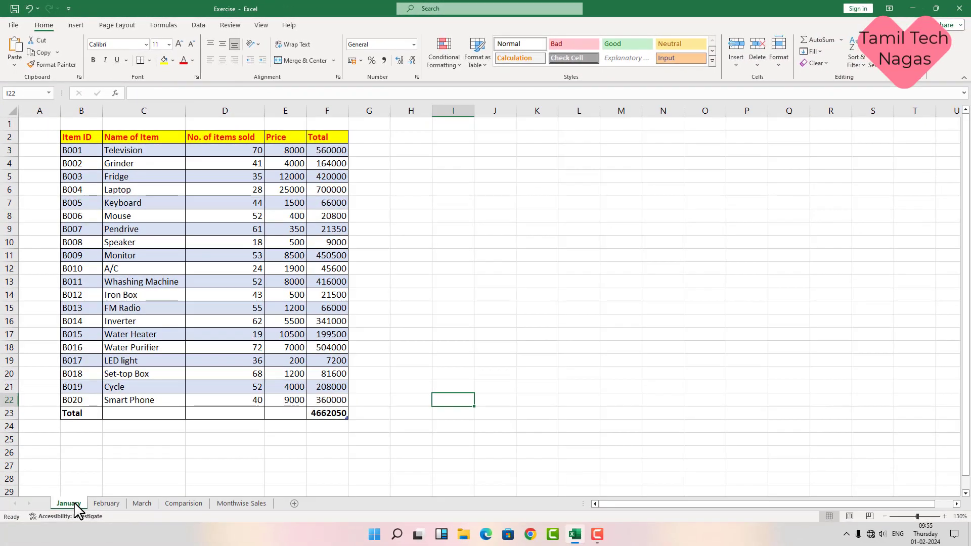
{"action": "left_click", "coordinate": [107, 505]}
{"action": "left_click", "coordinate": [140, 504]}
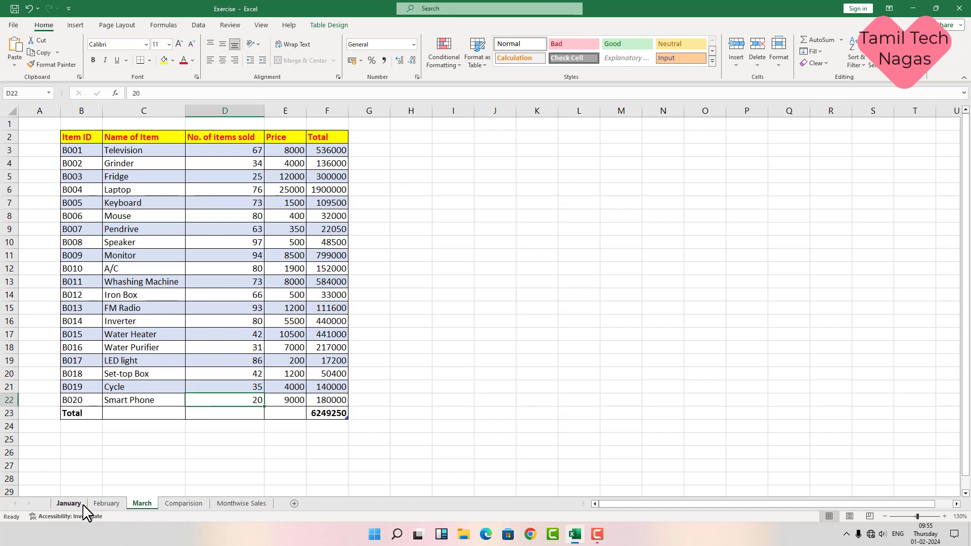
{"action": "left_click", "coordinate": [76, 505]}
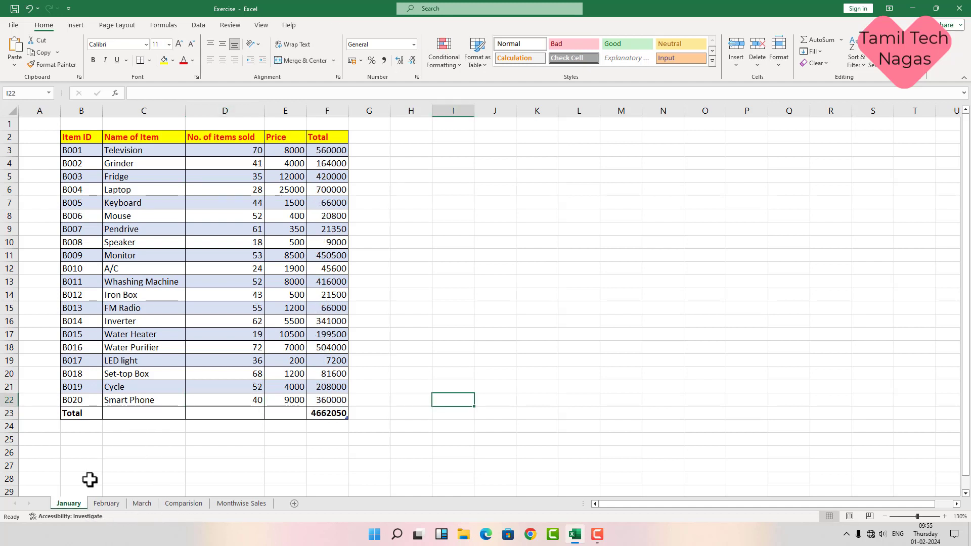
{"action": "left_click", "coordinate": [147, 400]}
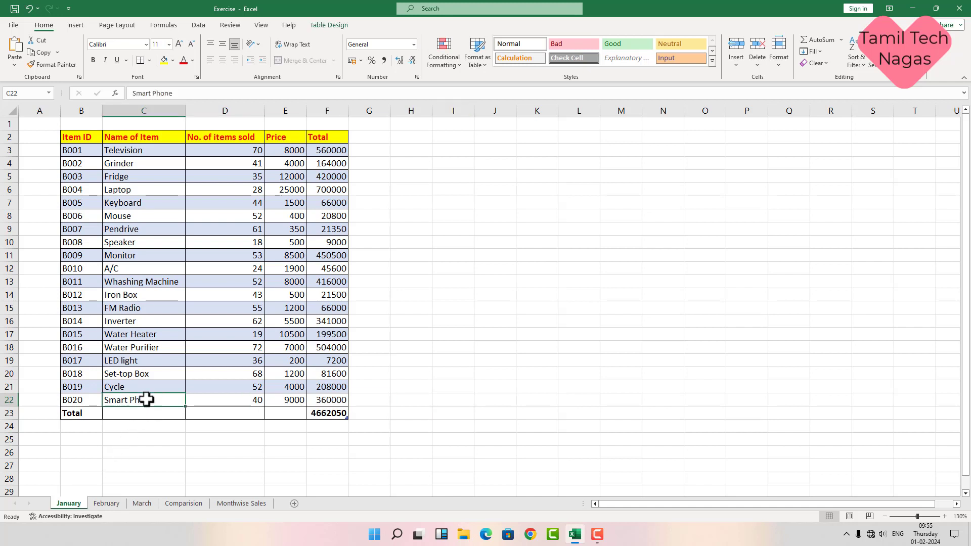
{"action": "left_click", "coordinate": [231, 402]}
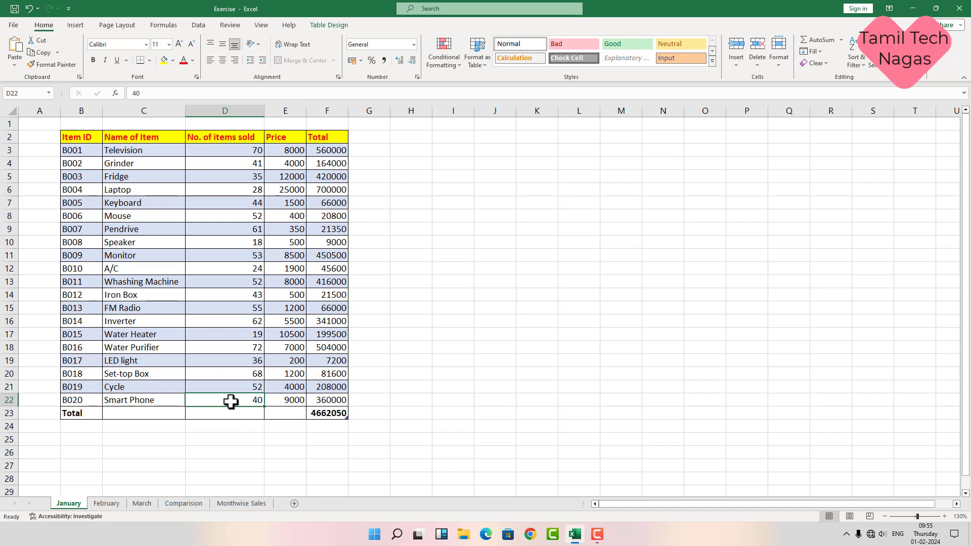
{"action": "left_click", "coordinate": [332, 401]}
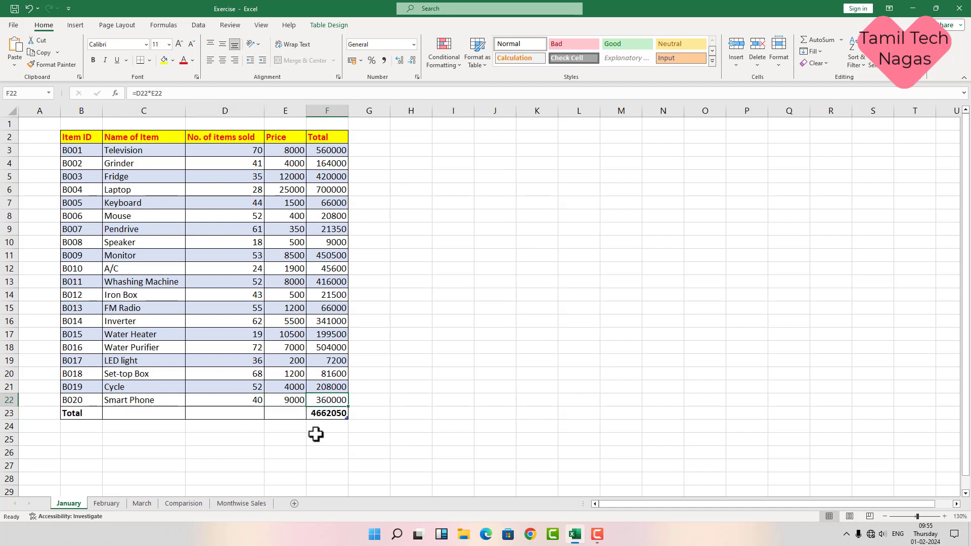
{"action": "left_click", "coordinate": [196, 504]}
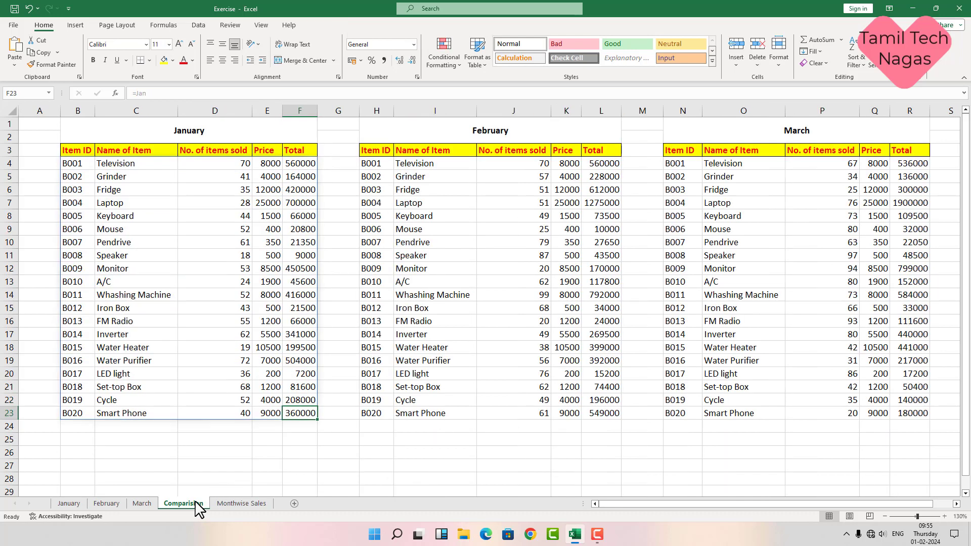
{"action": "left_click", "coordinate": [221, 414]}
{"action": "left_click", "coordinate": [307, 415]}
{"action": "left_click", "coordinate": [243, 504]}
{"action": "left_click", "coordinate": [262, 415]}
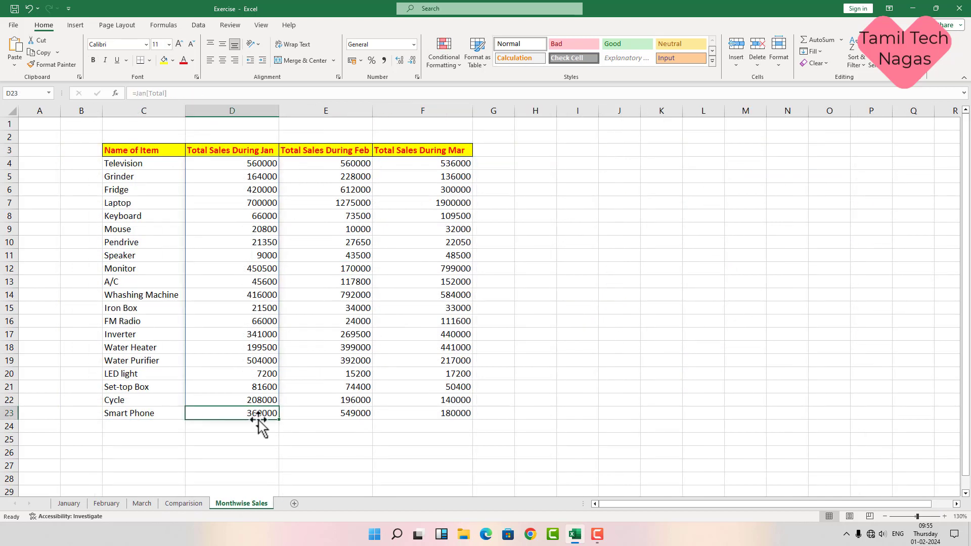
{"action": "left_click", "coordinate": [81, 504]}
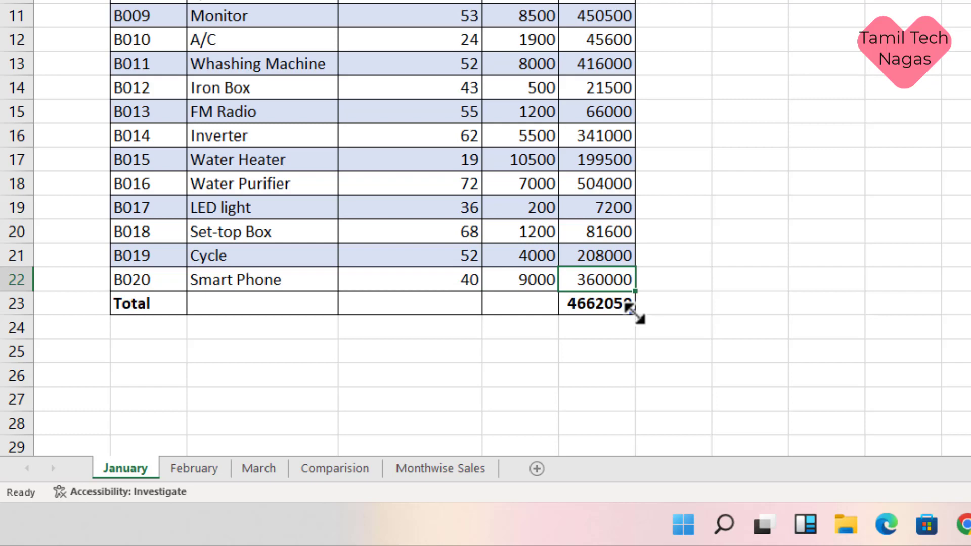
Step: Extend the January table by one row and enter item XYZ, 10 items at price 1000, totalling 10000
{"action": "left_click_drag", "start_coordinate": [635, 315], "coordinate": [632, 339]}
{"action": "left_click", "coordinate": [602, 303]}
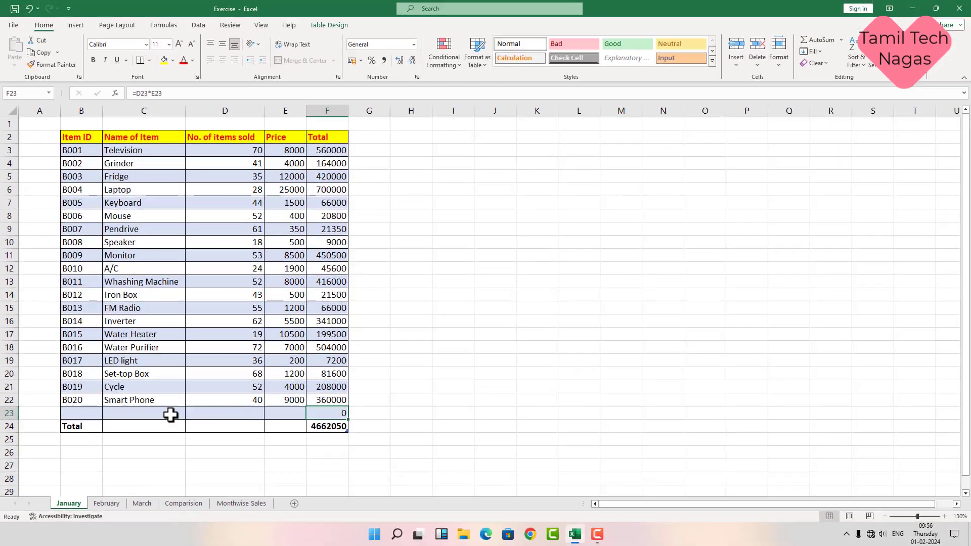
{"action": "left_click", "coordinate": [134, 414]}
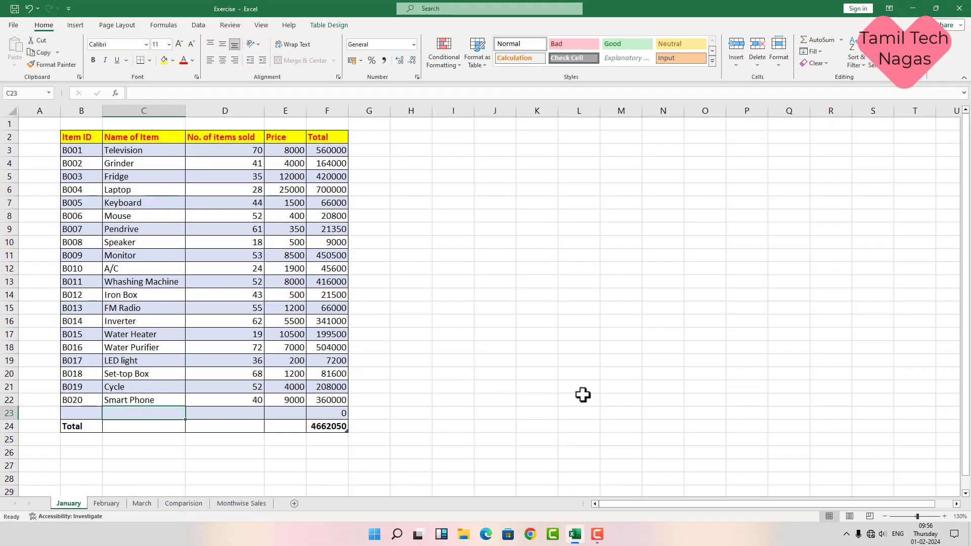
{"action": "type", "text": "X"}
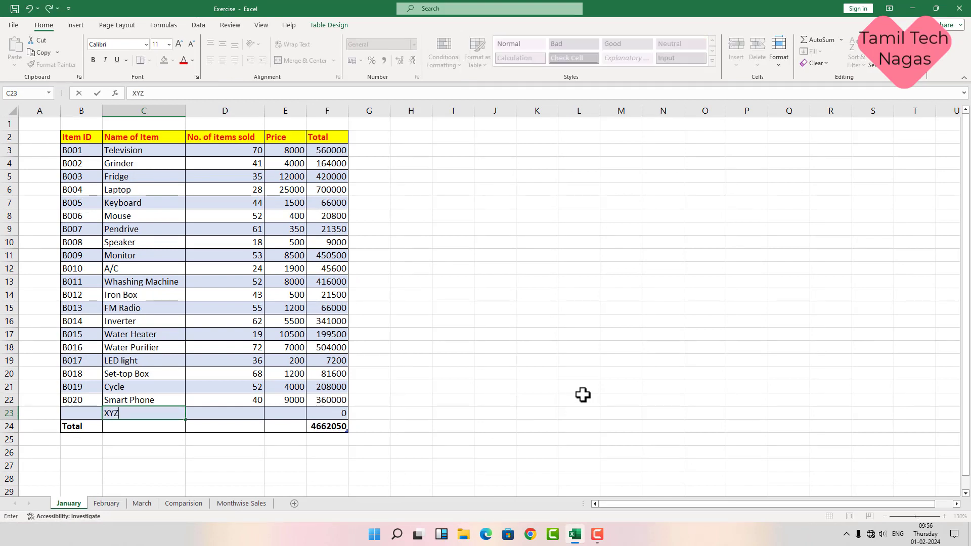
{"action": "type", "text": "YZ"}
{"action": "key", "text": "Tab"}
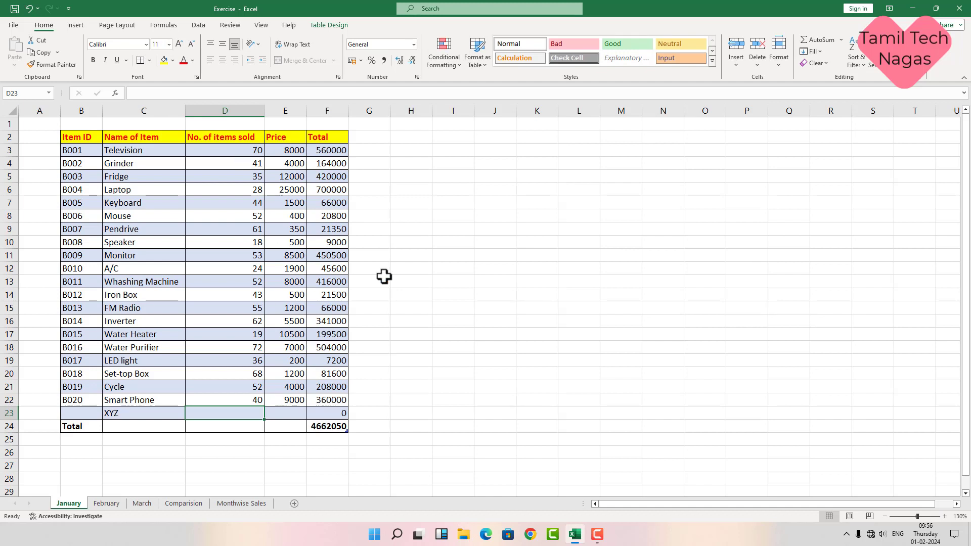
{"action": "type", "text": "10"}
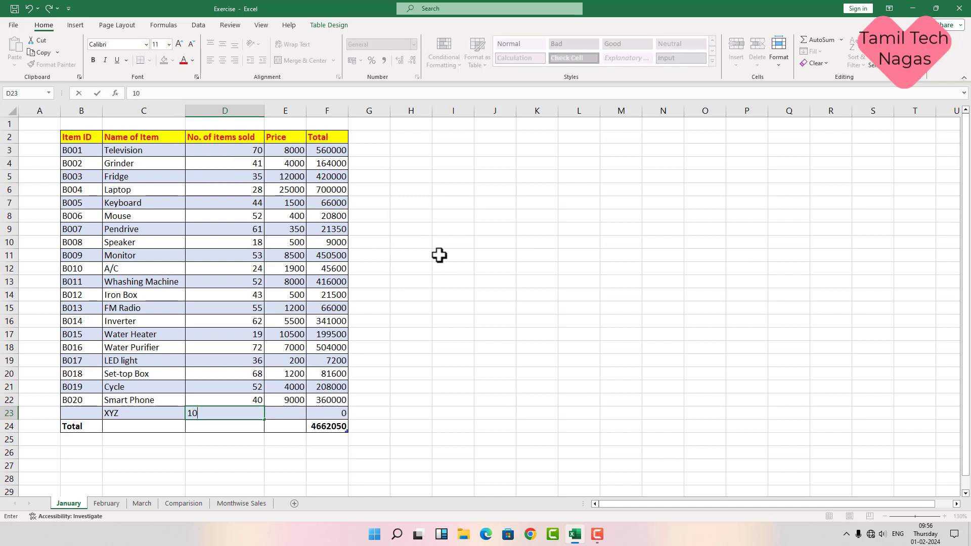
{"action": "left_click", "coordinate": [295, 412]}
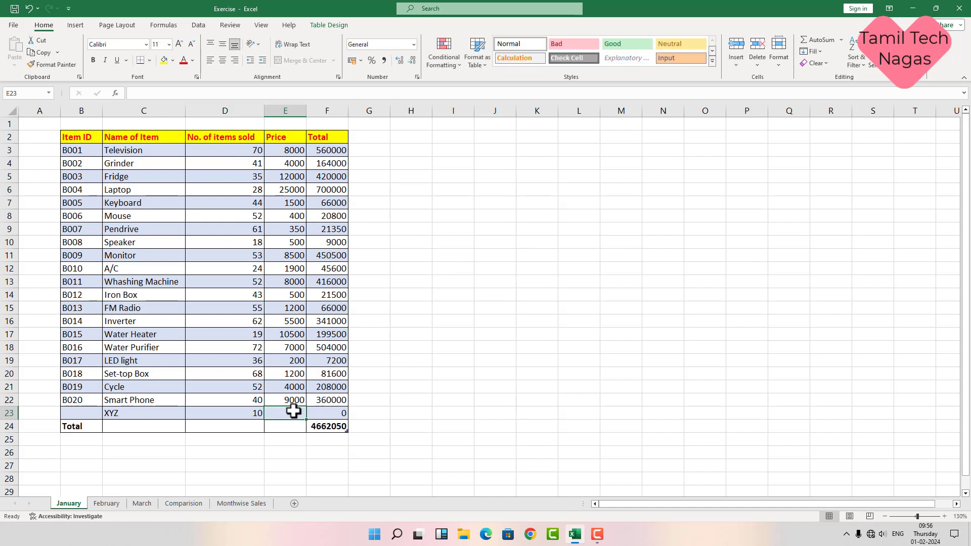
{"action": "type", "text": "1"}
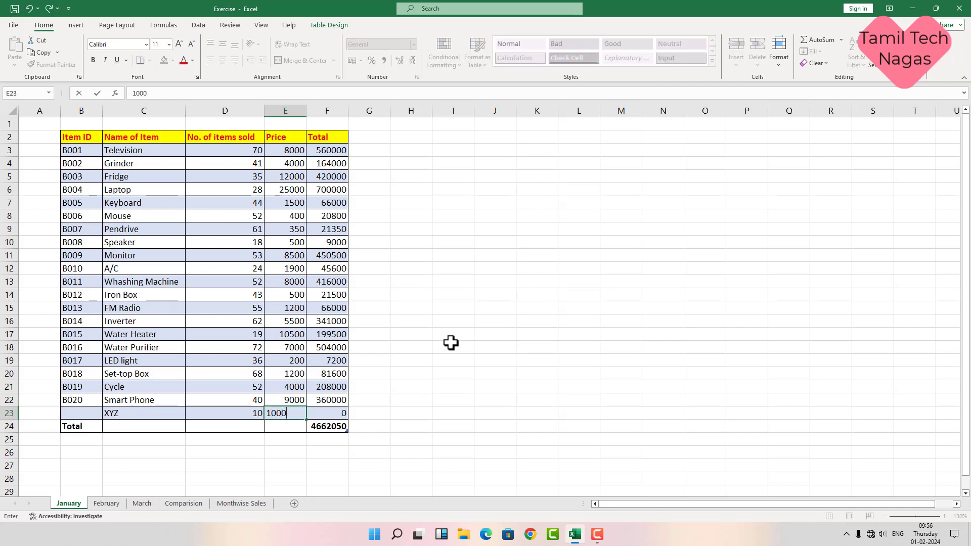
{"action": "type", "text": "000"}
{"action": "key", "text": "Return"}
{"action": "left_click", "coordinate": [337, 412]}
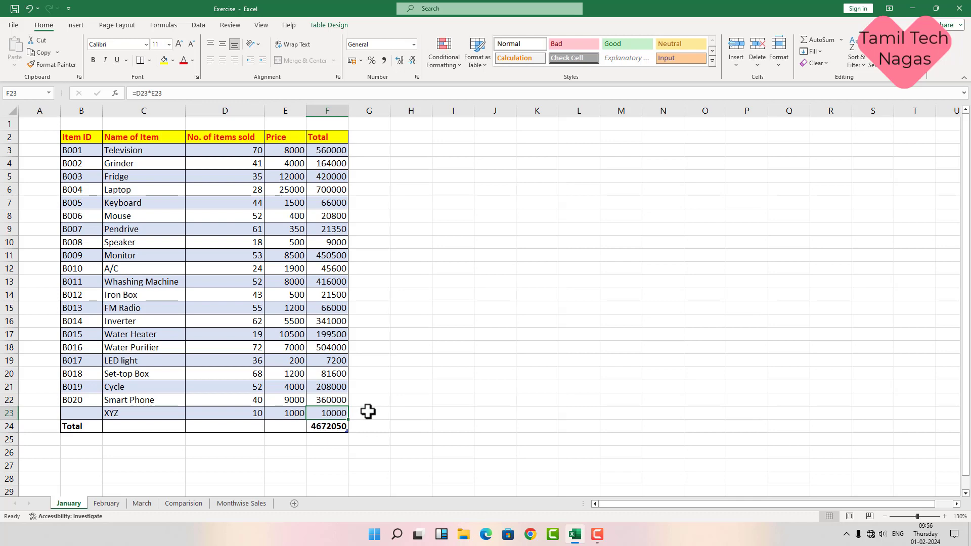
Step: Verify the XYZ row and its 10000 total on the Comparision and Monthwise Sales sheets
{"action": "left_click", "coordinate": [182, 503]}
{"action": "left_click", "coordinate": [133, 426]}
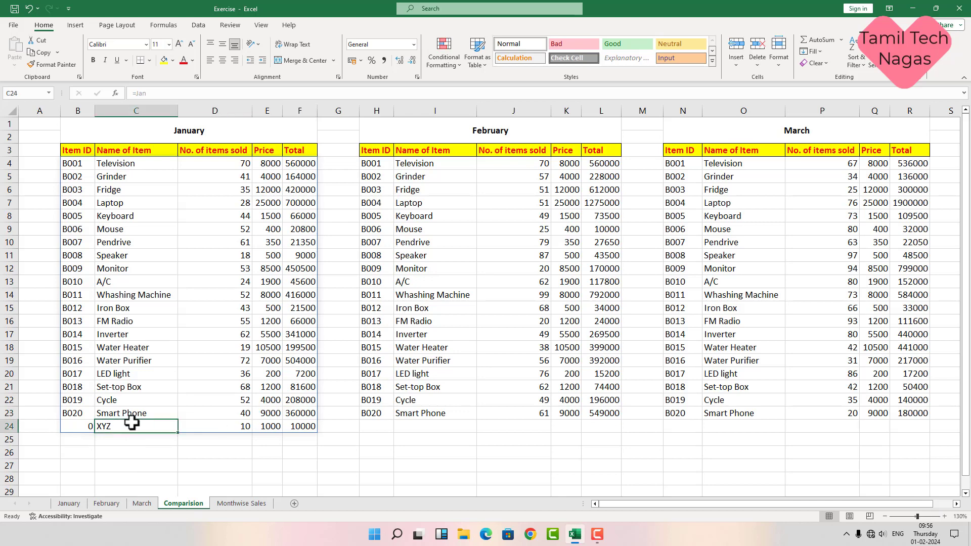
{"action": "left_click", "coordinate": [245, 426]}
{"action": "left_click", "coordinate": [258, 428]}
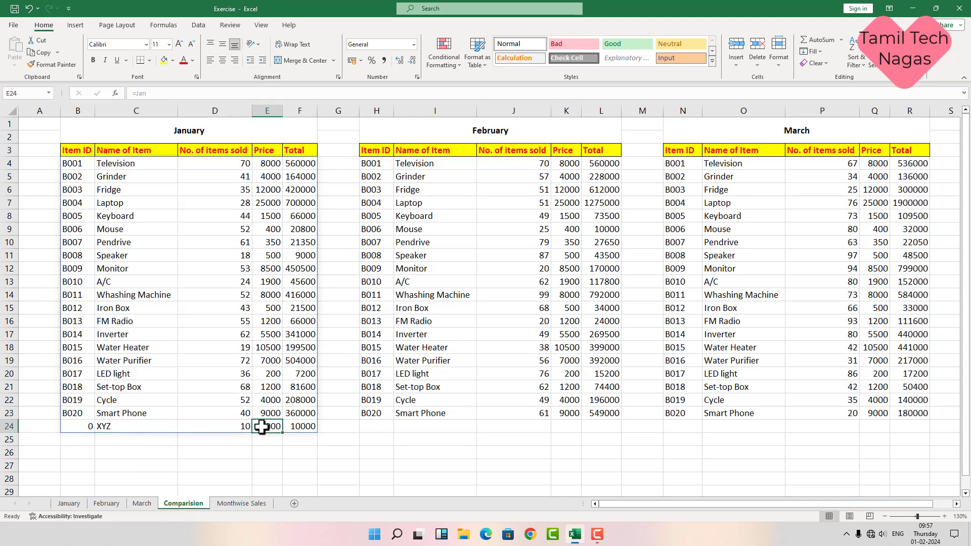
{"action": "left_click", "coordinate": [287, 427]}
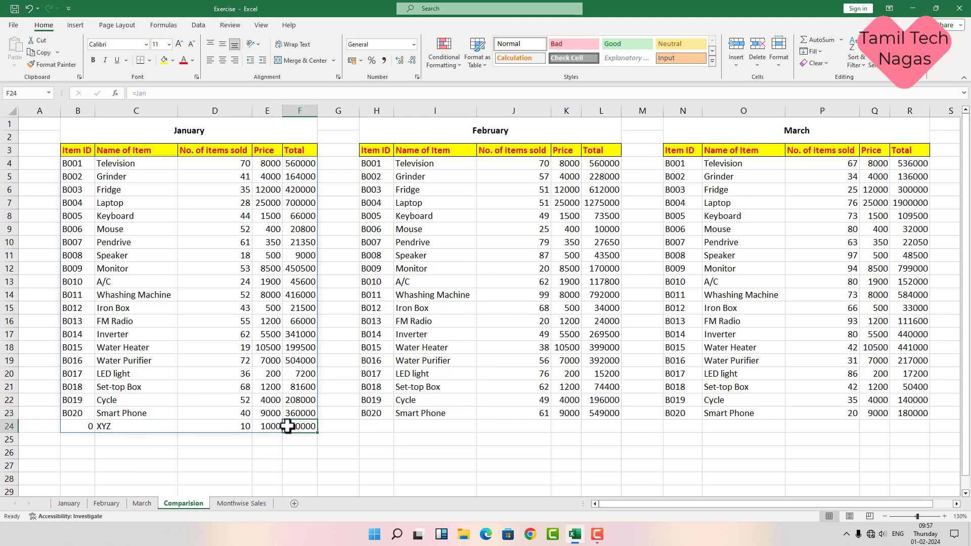
{"action": "left_click", "coordinate": [224, 505]}
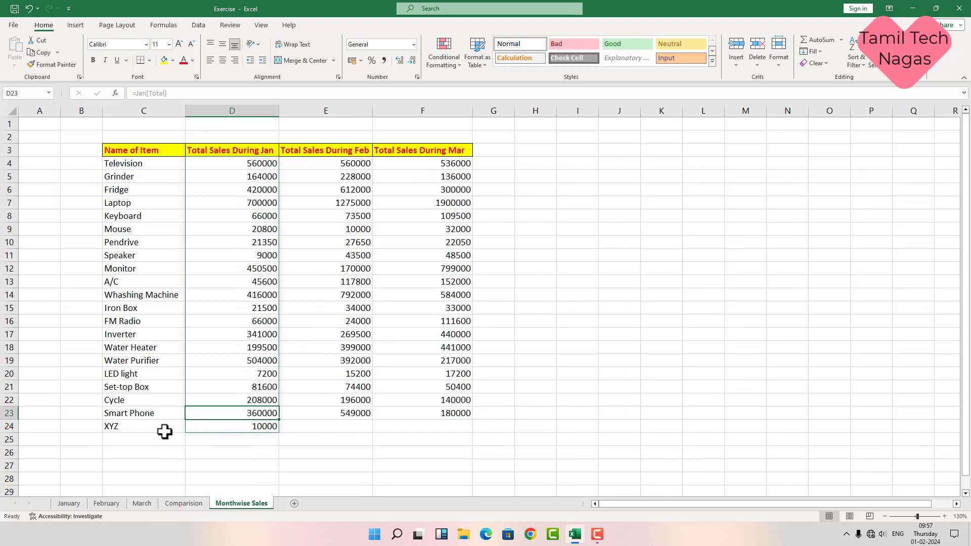
{"action": "left_click", "coordinate": [183, 429]}
{"action": "left_click", "coordinate": [234, 428]}
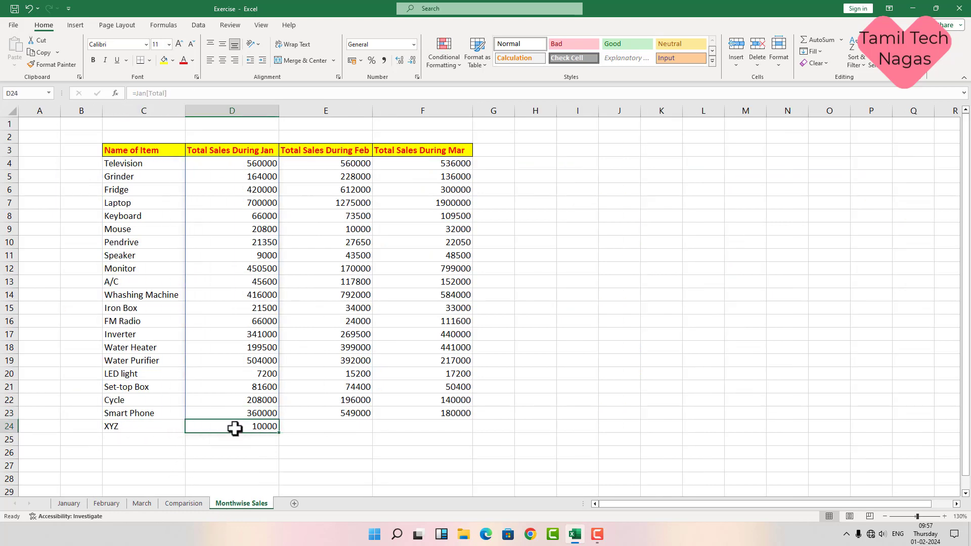
Step: Return to the January sheet and select column A, then column B
{"action": "left_click", "coordinate": [76, 504]}
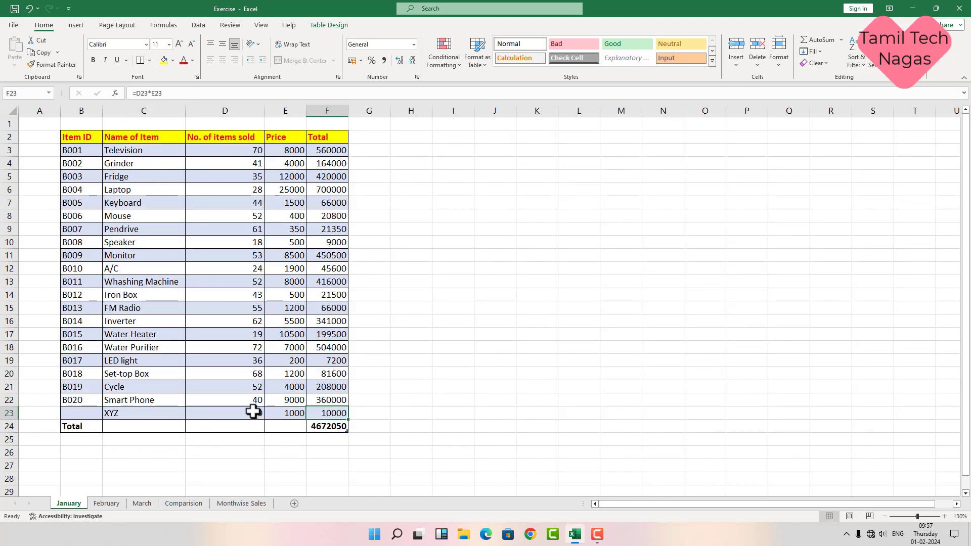
{"action": "left_click", "coordinate": [52, 105]}
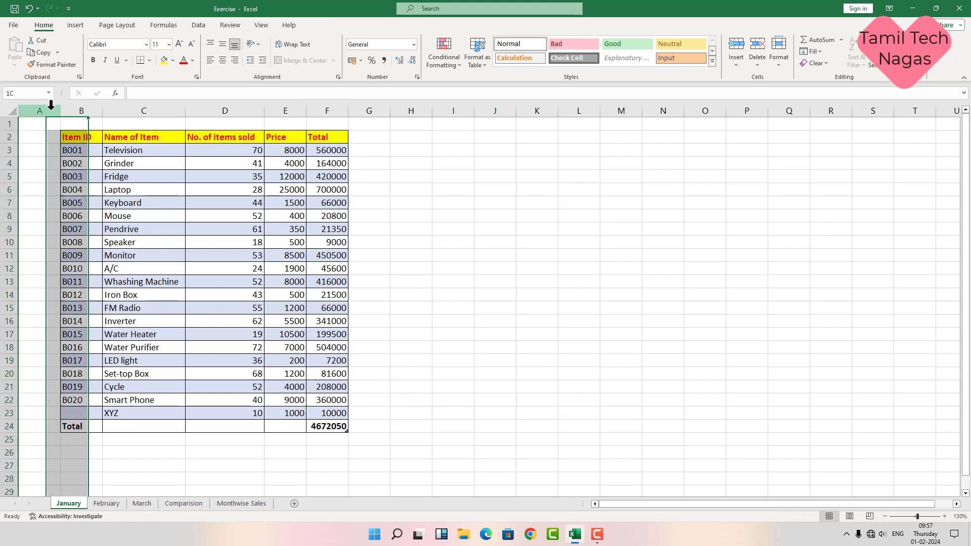
{"action": "left_click", "coordinate": [83, 107]}
Step: Select column C, cell D1 and a cell in the item table, scrolling down and back up
{"action": "left_click", "coordinate": [141, 110]}
{"action": "left_click", "coordinate": [220, 122]}
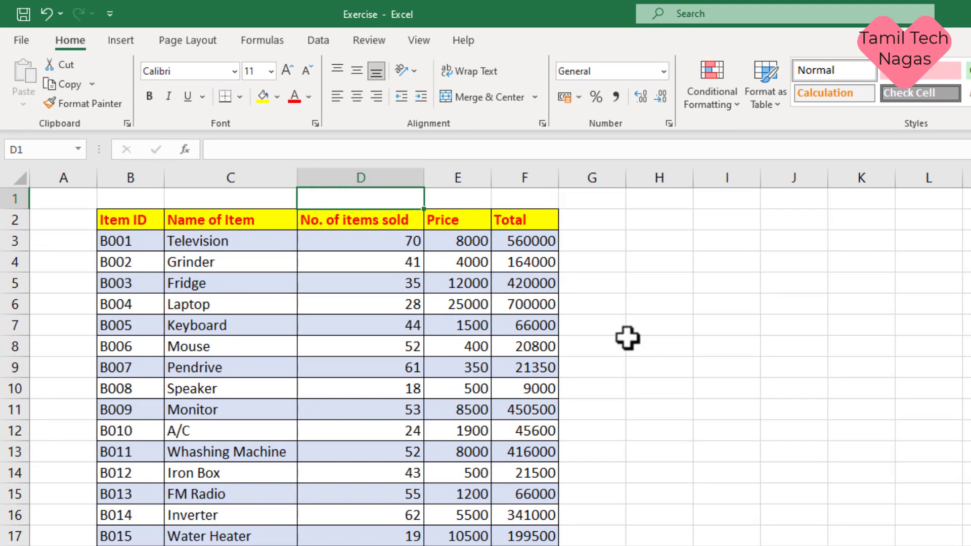
{"action": "left_click", "coordinate": [674, 347]}
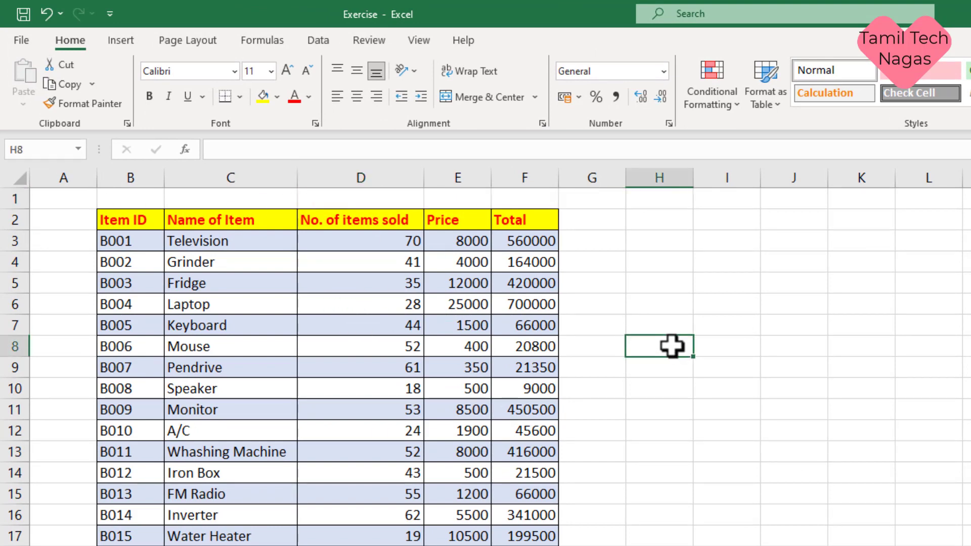
{"action": "scroll", "coordinate": [675, 349], "scroll_direction": "down", "scroll_amount": 2}
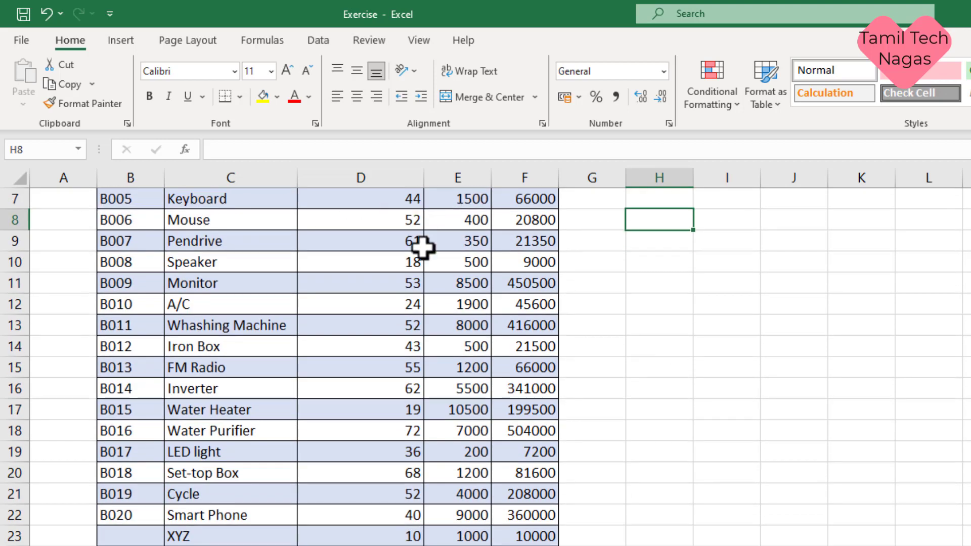
{"action": "left_click", "coordinate": [310, 304]}
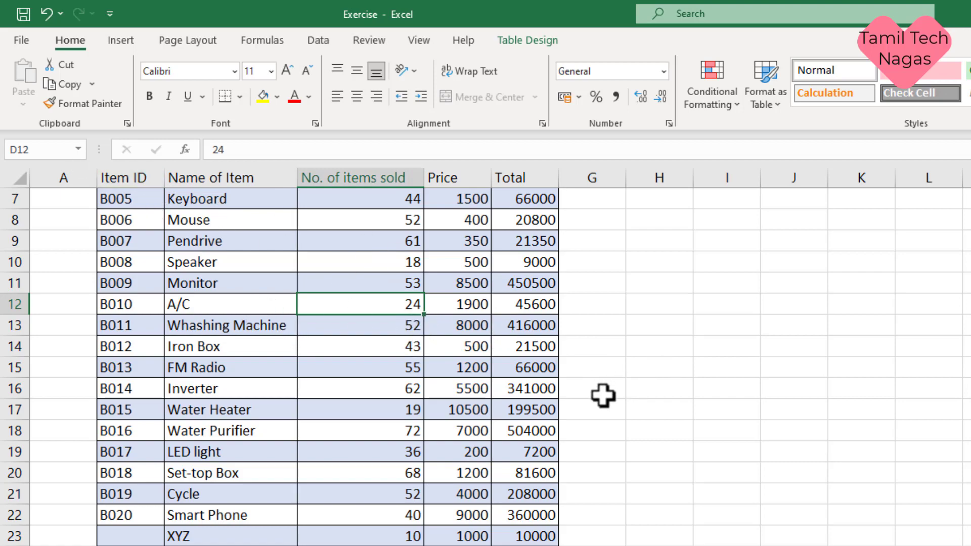
{"action": "scroll", "coordinate": [603, 396], "scroll_direction": "up", "scroll_amount": 1}
{"action": "scroll", "coordinate": [603, 396], "scroll_direction": "up", "scroll_amount": 1}
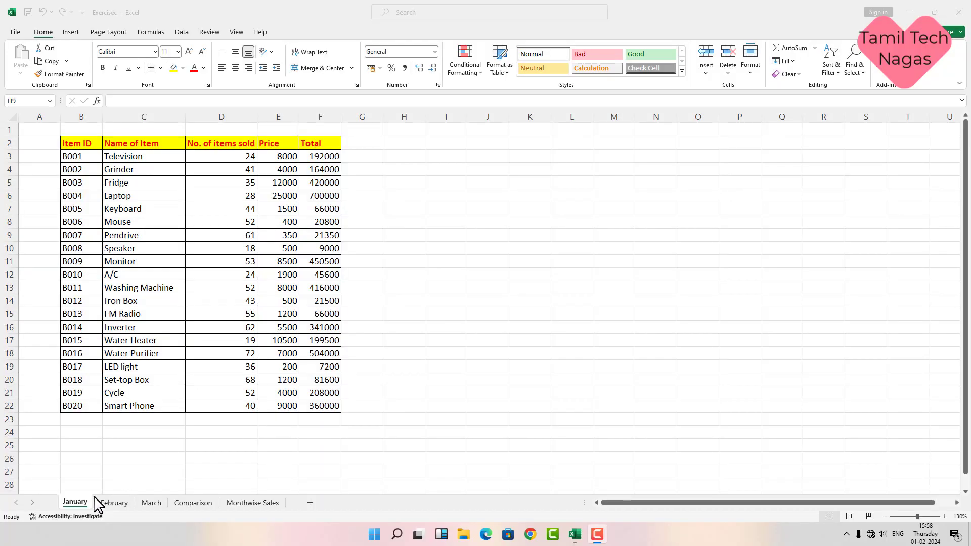
{"action": "left_click", "coordinate": [125, 505]}
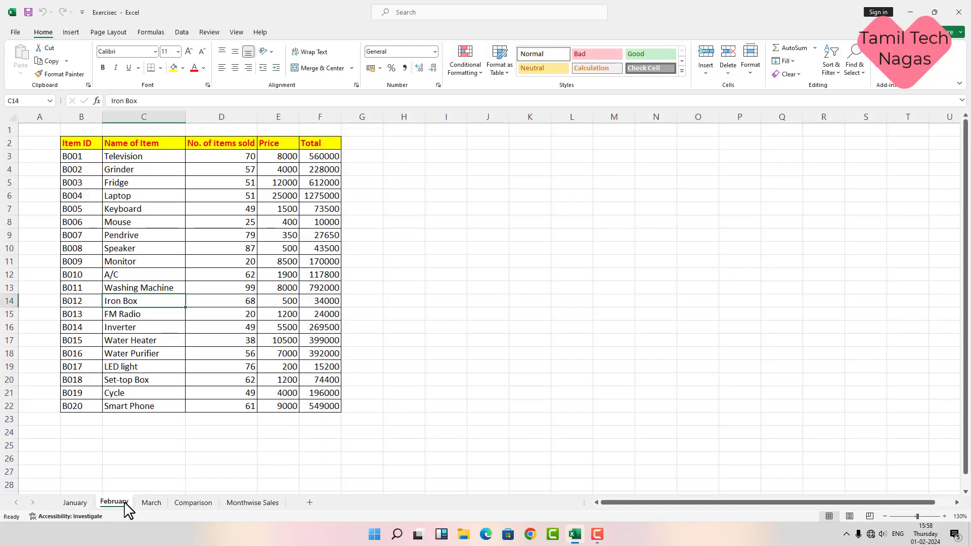
{"action": "left_click", "coordinate": [149, 504]}
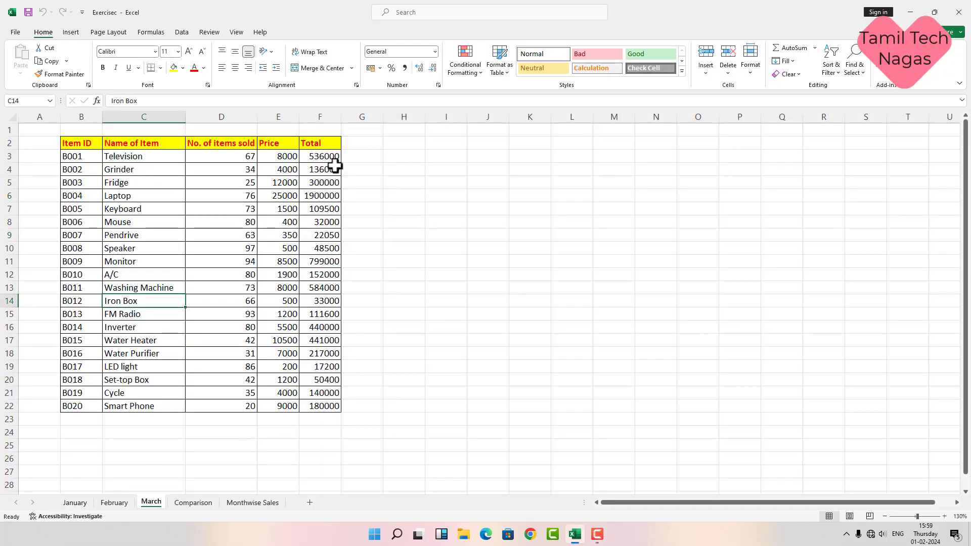
{"action": "left_click", "coordinate": [202, 504]}
{"action": "left_click", "coordinate": [239, 504]}
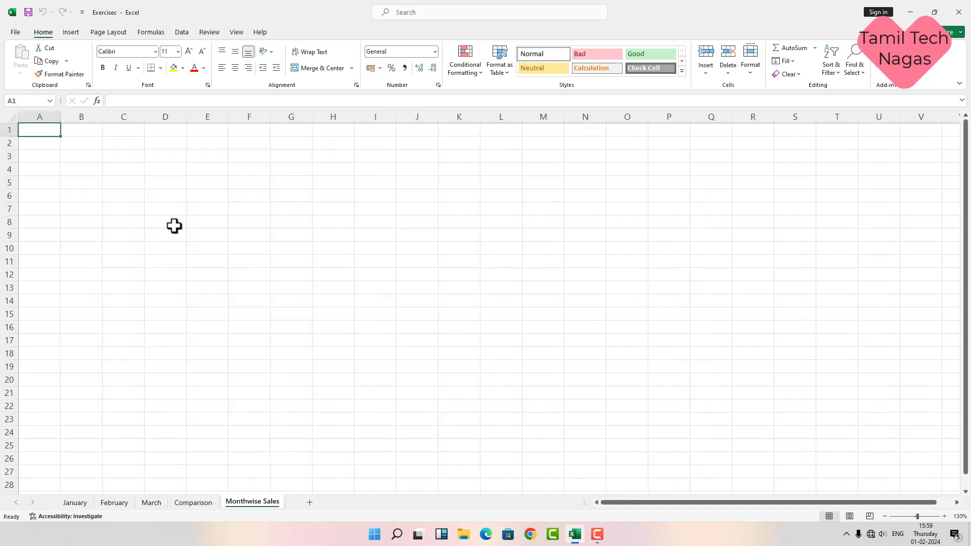
{"action": "left_click", "coordinate": [75, 503]}
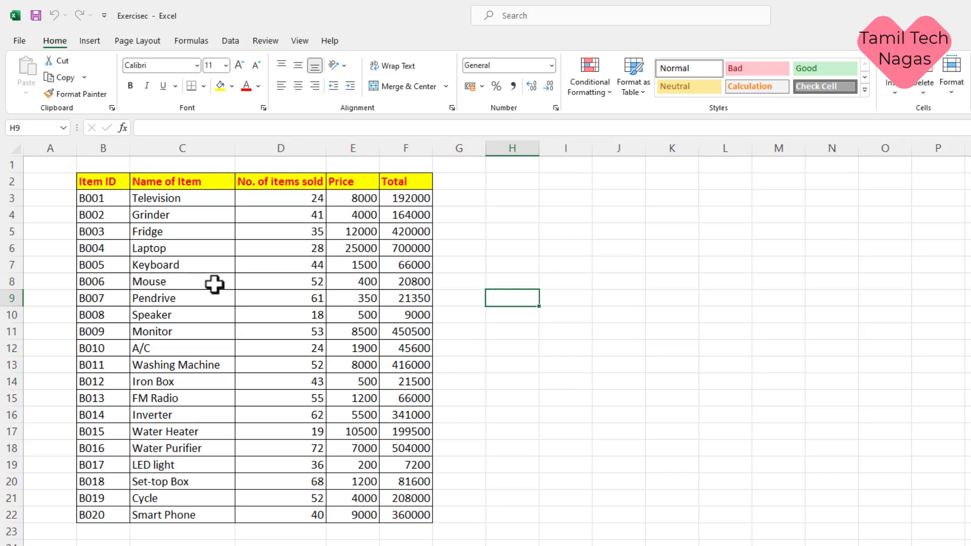
Step: Create a table from the January range $B$2:$F$22 with 'My table has headers' checked
{"action": "left_click", "coordinate": [214, 285]}
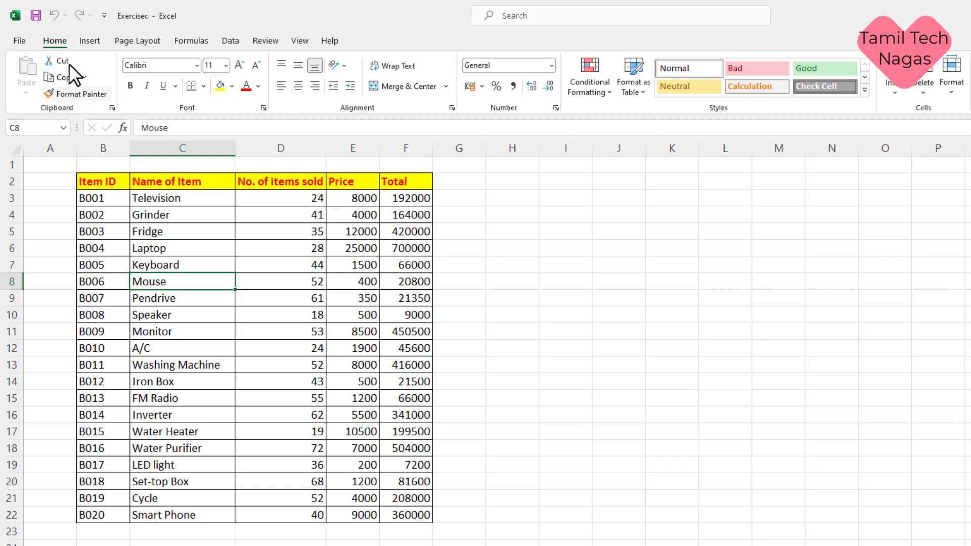
{"action": "left_click", "coordinate": [87, 40]}
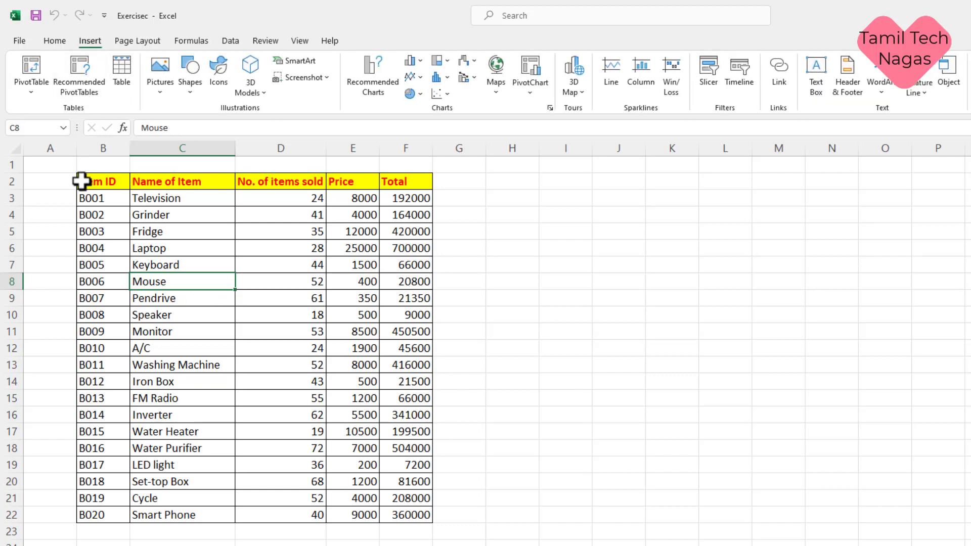
{"action": "left_click", "coordinate": [119, 76]}
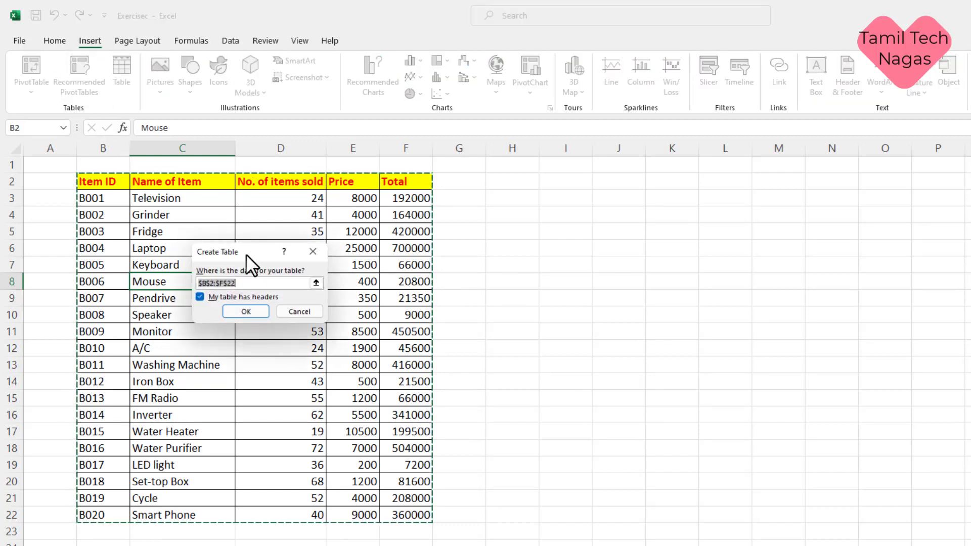
{"action": "left_click_drag", "start_coordinate": [244, 250], "coordinate": [241, 256]}
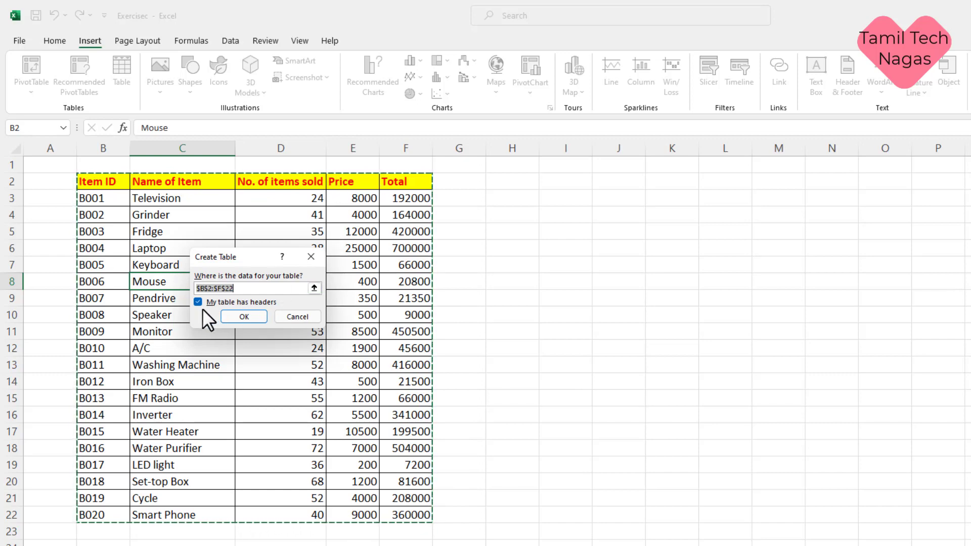
{"action": "left_click", "coordinate": [230, 316]}
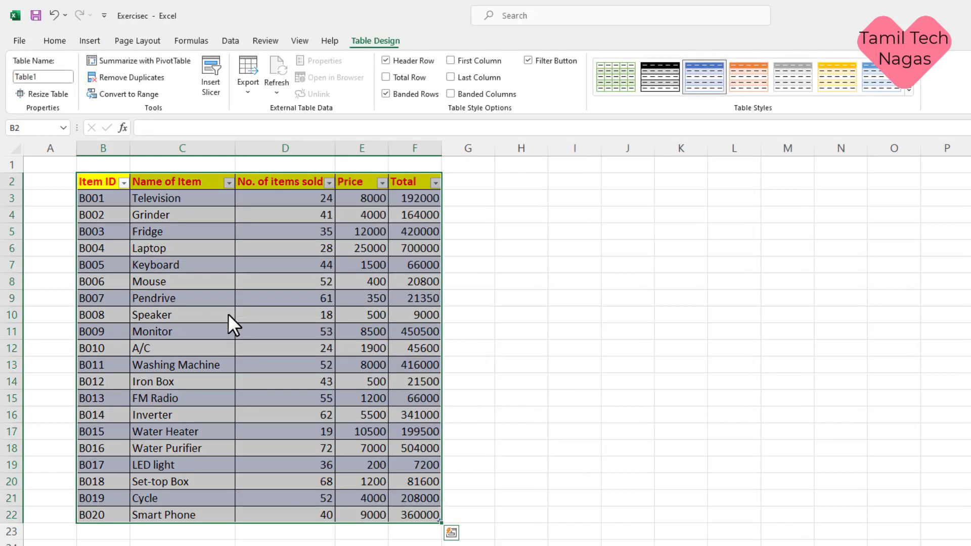
{"action": "left_click", "coordinate": [199, 299]}
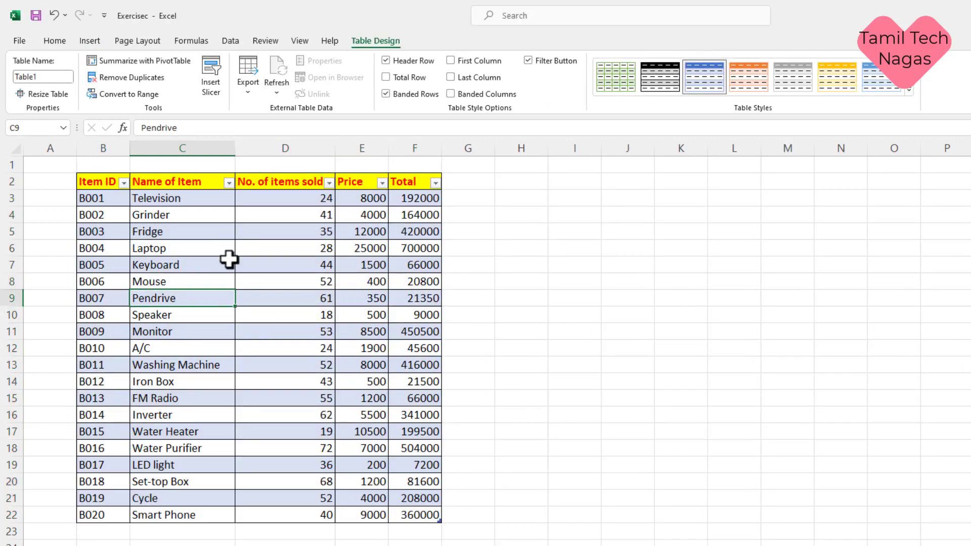
{"action": "left_click", "coordinate": [550, 334]}
Step: Uncheck Filter Button in Table Design so Table1's header arrows disappear
{"action": "left_click", "coordinate": [522, 268]}
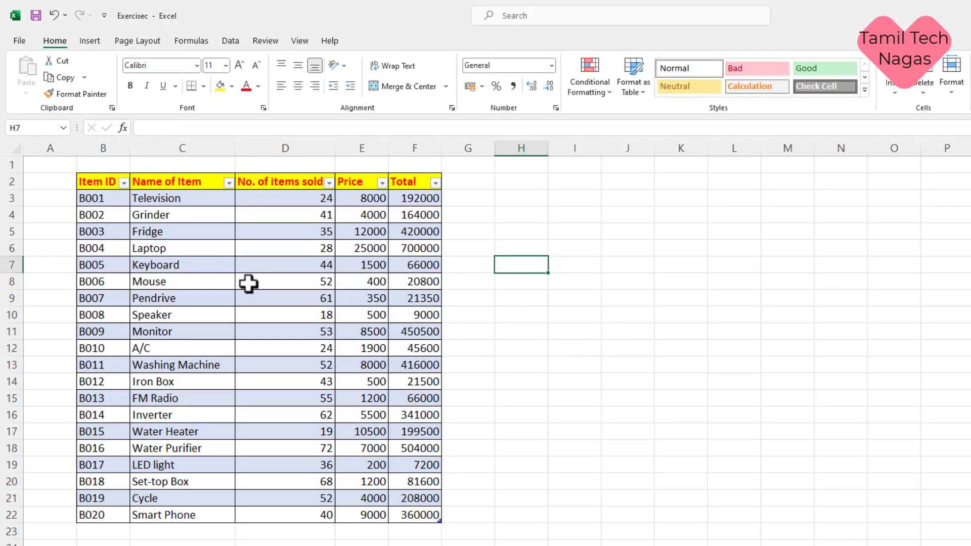
{"action": "left_click", "coordinate": [249, 285]}
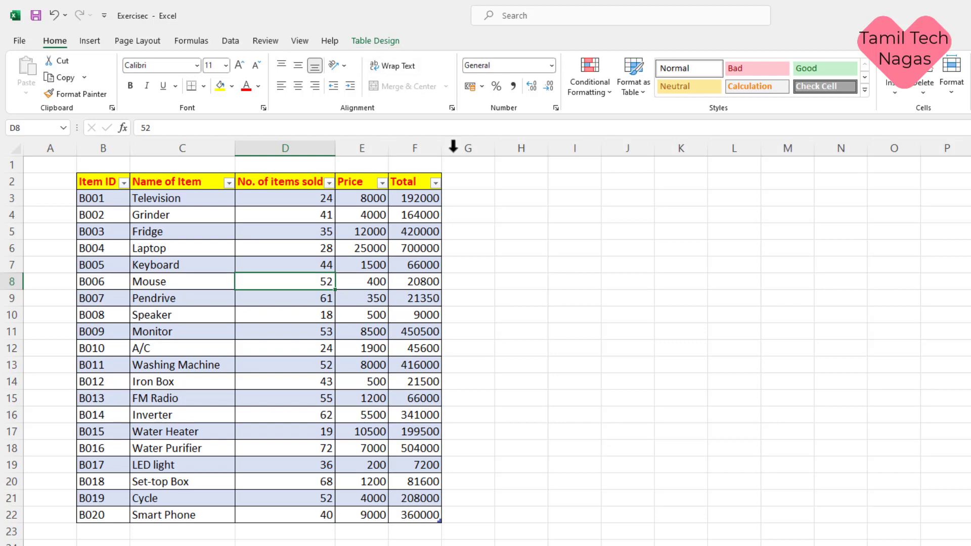
{"action": "left_click", "coordinate": [539, 269]}
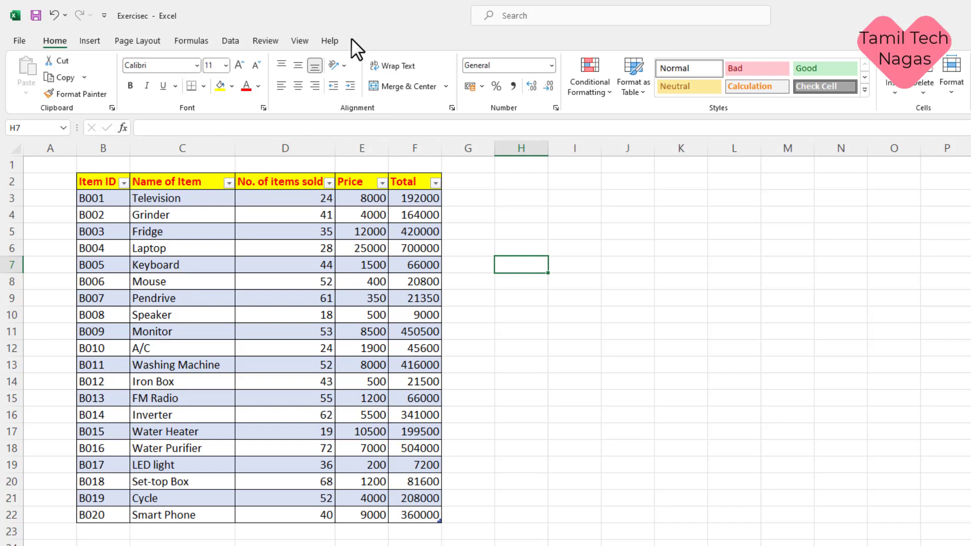
{"action": "left_click", "coordinate": [304, 232]}
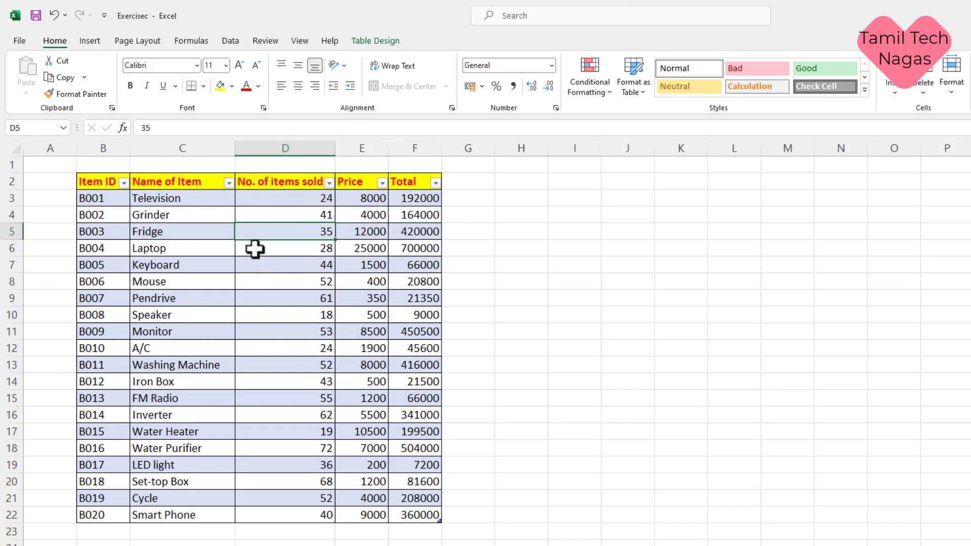
{"action": "left_click", "coordinate": [379, 44]}
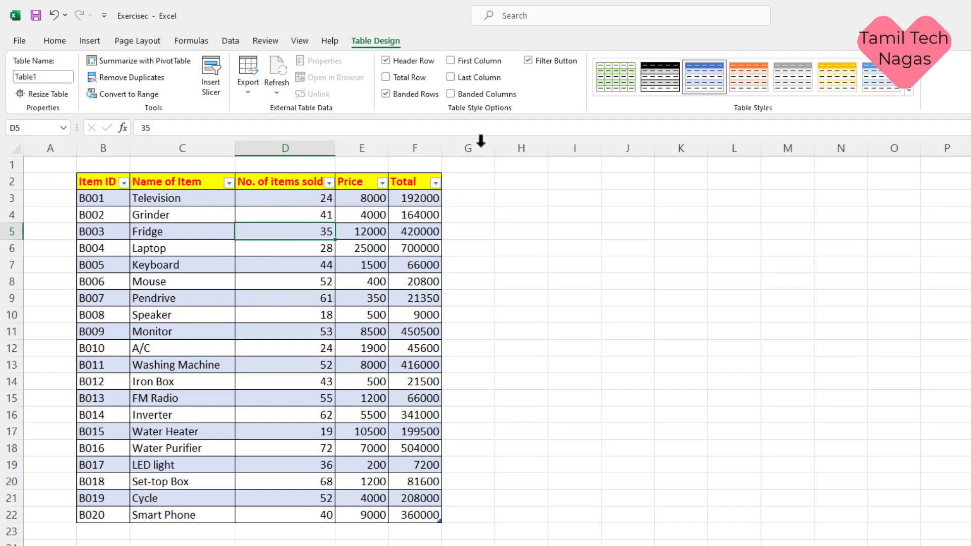
{"action": "left_click", "coordinate": [529, 60]}
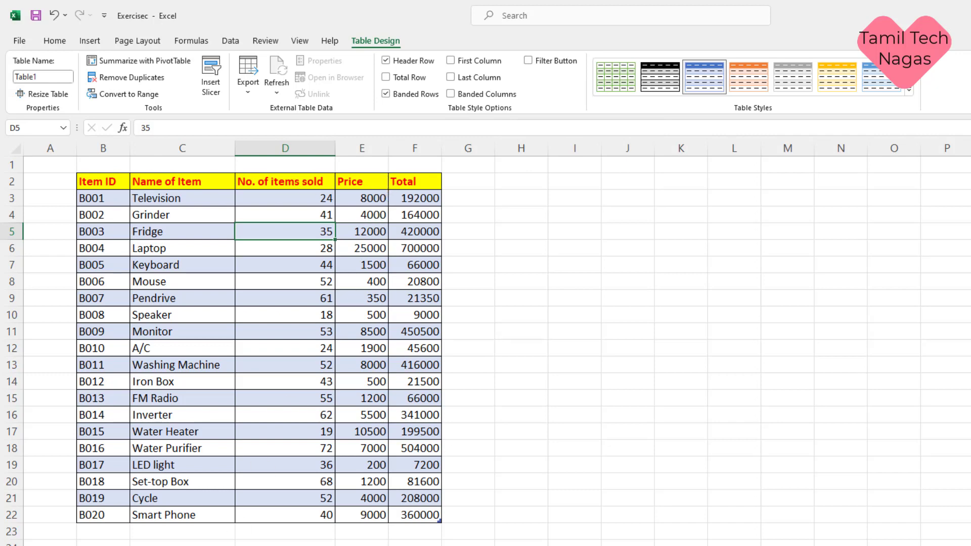
{"action": "left_click", "coordinate": [104, 531]}
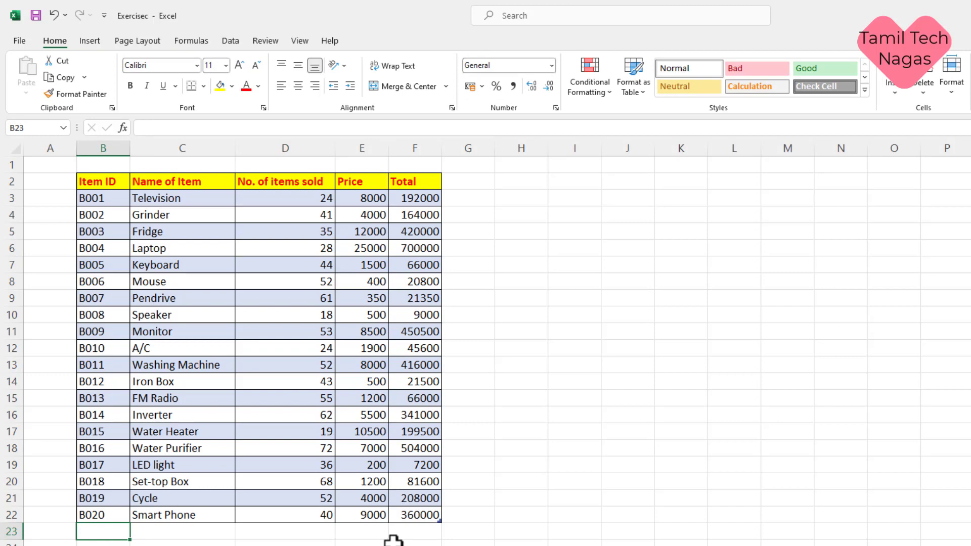
Step: Add a Total row summing 4294050 to the January table and clear the Table1 name for Jan
{"action": "left_click", "coordinate": [279, 314]}
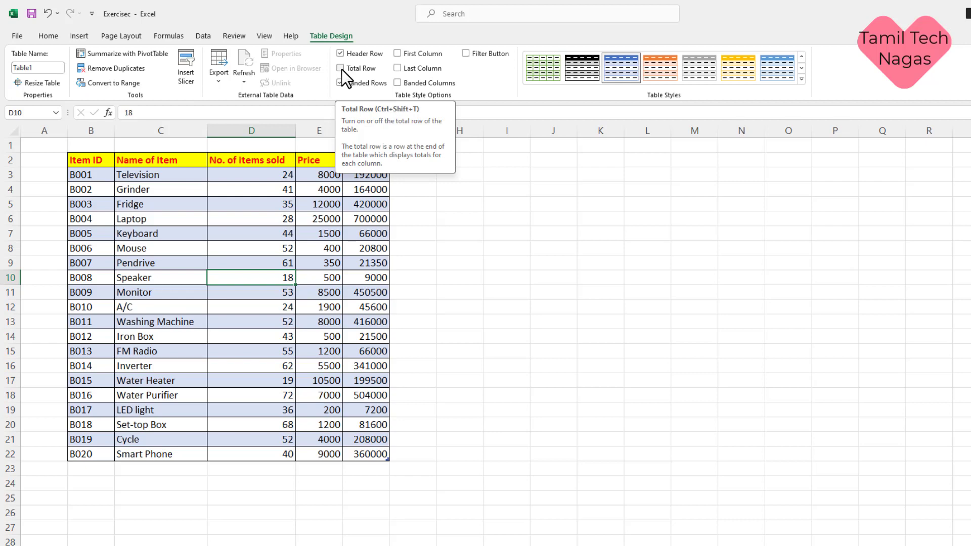
{"action": "left_click", "coordinate": [341, 68]}
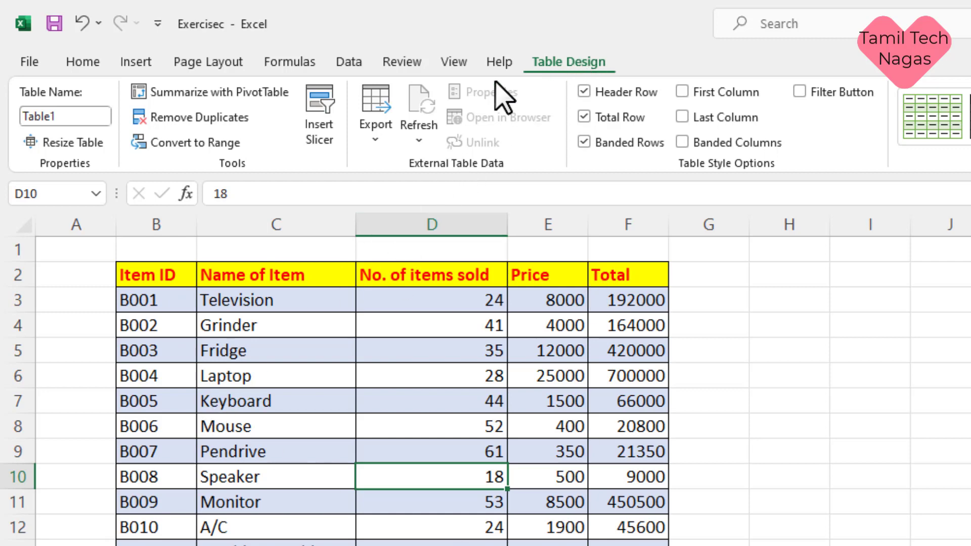
{"action": "left_click", "coordinate": [77, 116]}
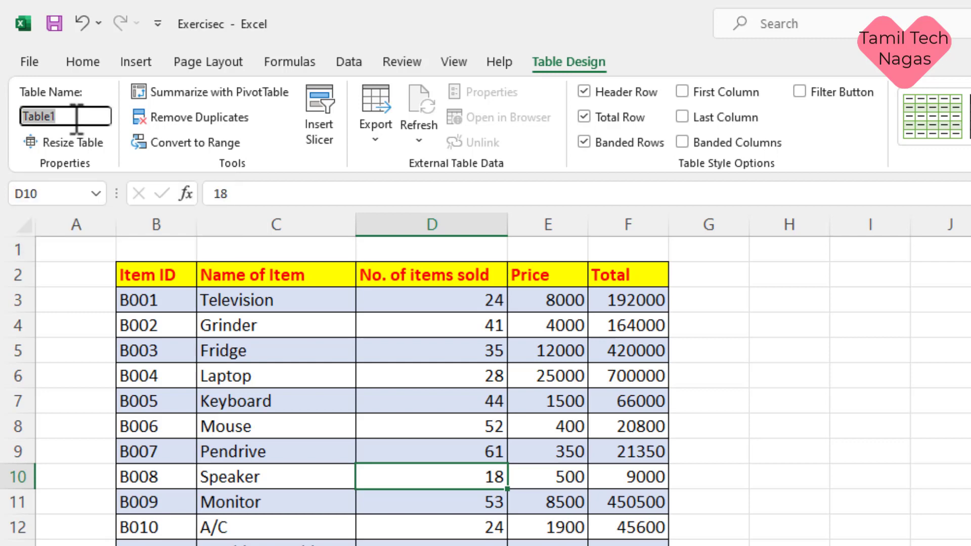
{"action": "key", "text": "BackSpace"}
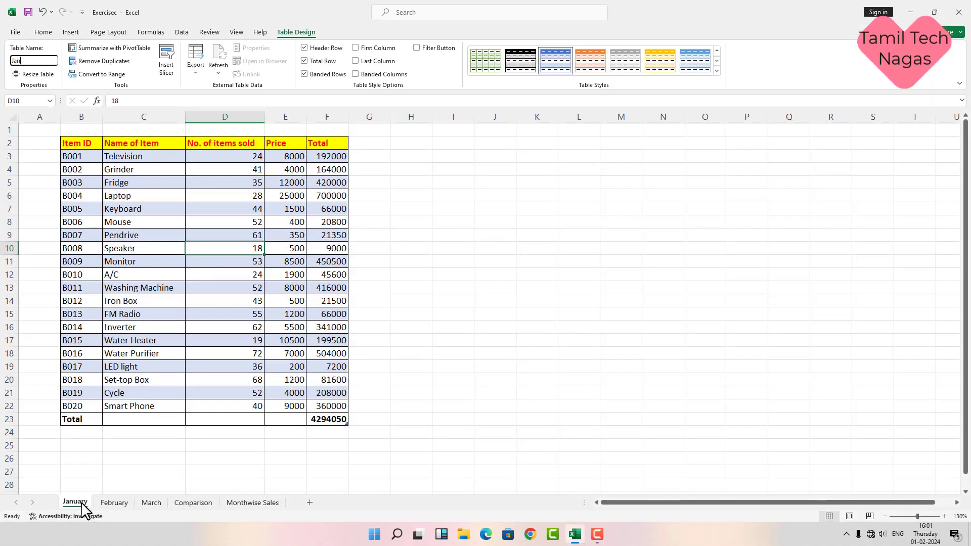
Step: Convert the February sales range into a table
{"action": "left_click", "coordinate": [105, 506]}
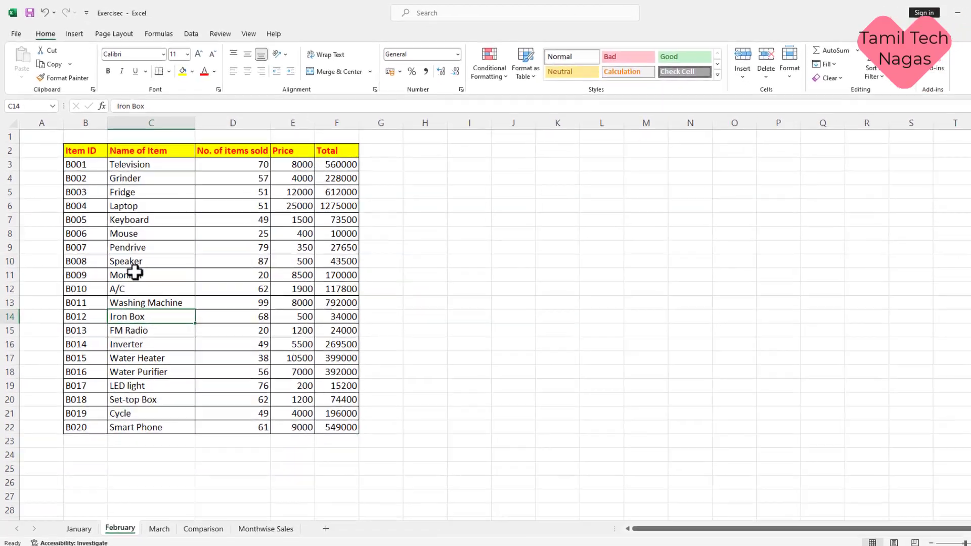
{"action": "left_click", "coordinate": [134, 273]}
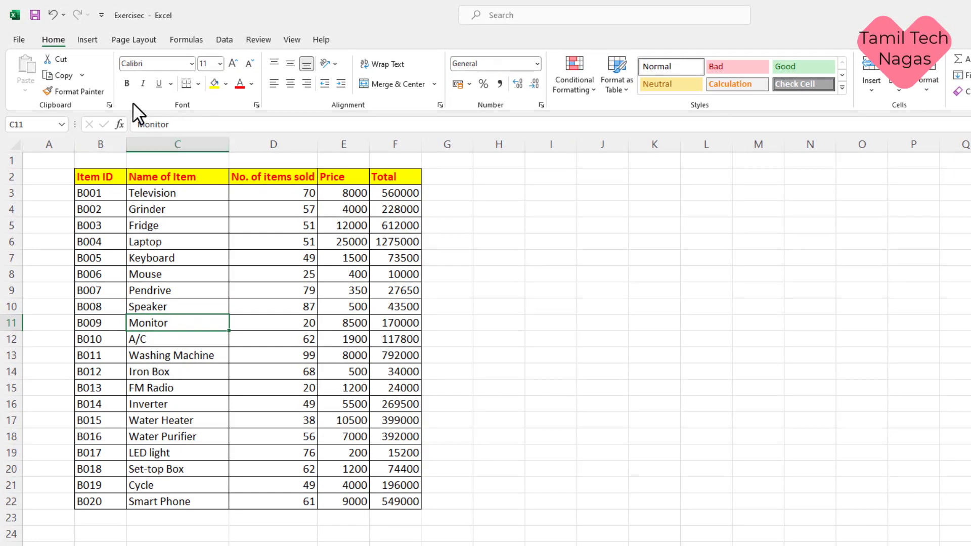
{"action": "left_click", "coordinate": [95, 37]}
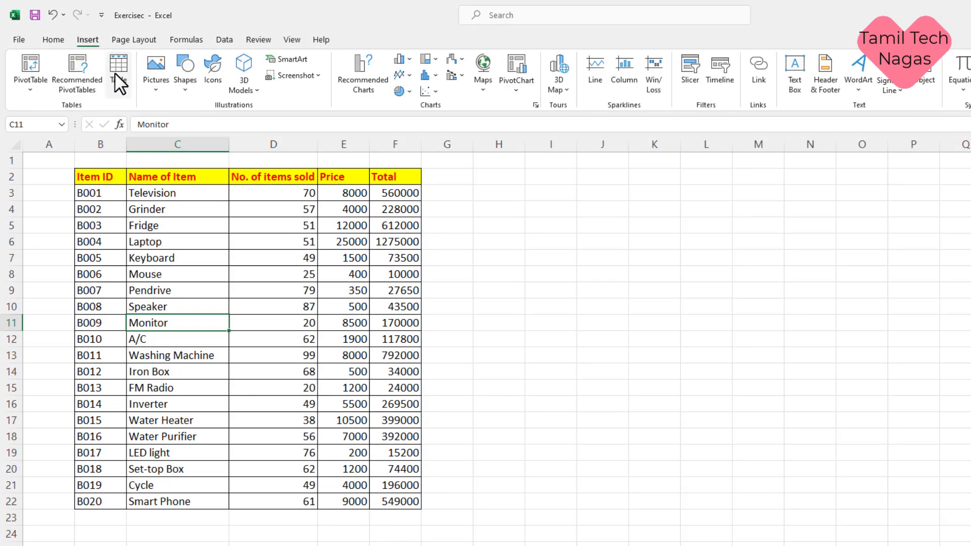
{"action": "left_click", "coordinate": [117, 71]}
{"action": "left_click", "coordinate": [247, 308]}
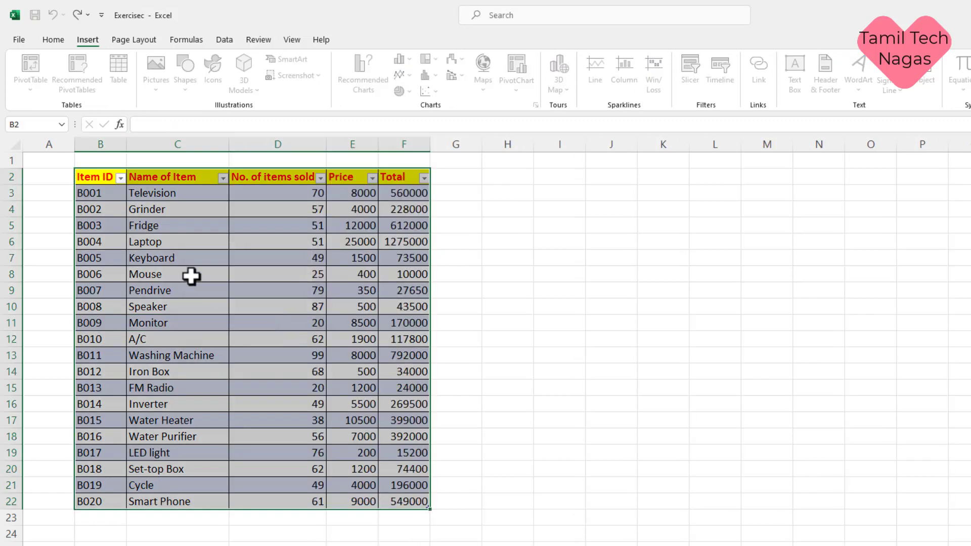
Step: Remove the February table's filter arrows, add a Total row of 5862550, and clear its name for Feb
{"action": "left_click", "coordinate": [239, 304]}
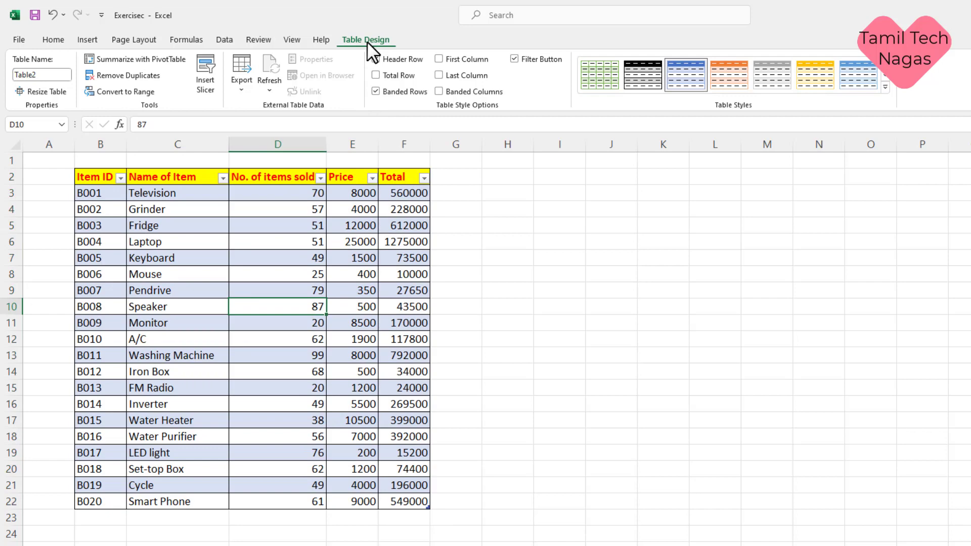
{"action": "left_click", "coordinate": [515, 60]}
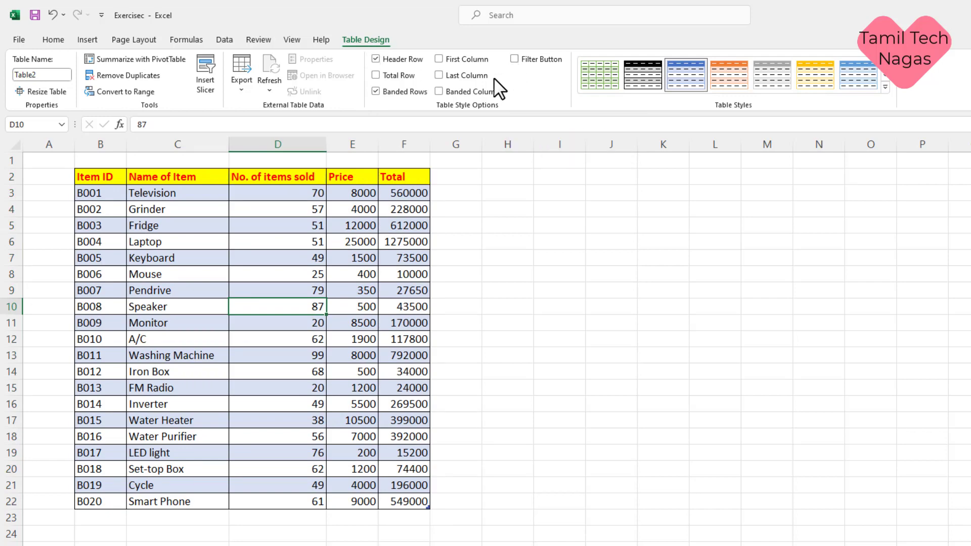
{"action": "left_click", "coordinate": [376, 76]}
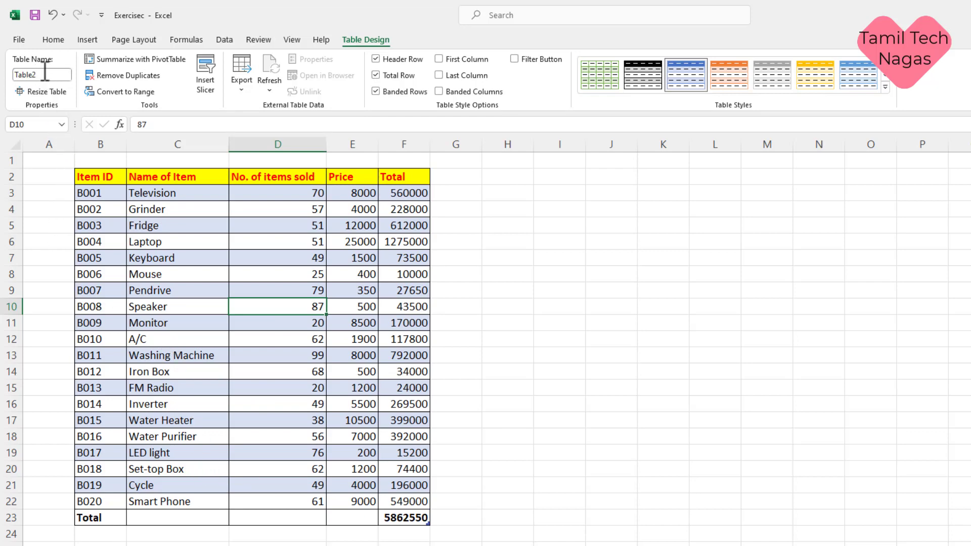
{"action": "key", "text": "BackSpace"}
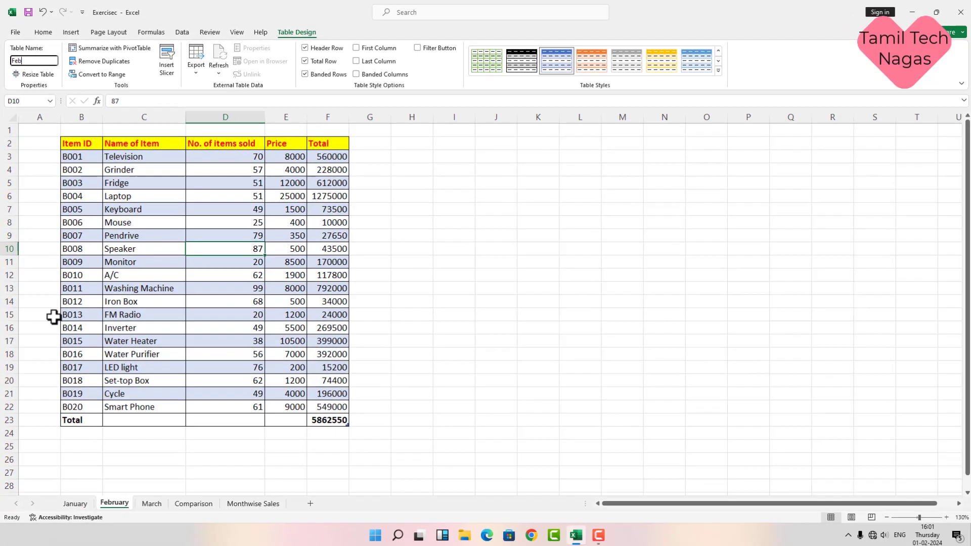
{"action": "left_click", "coordinate": [153, 503]}
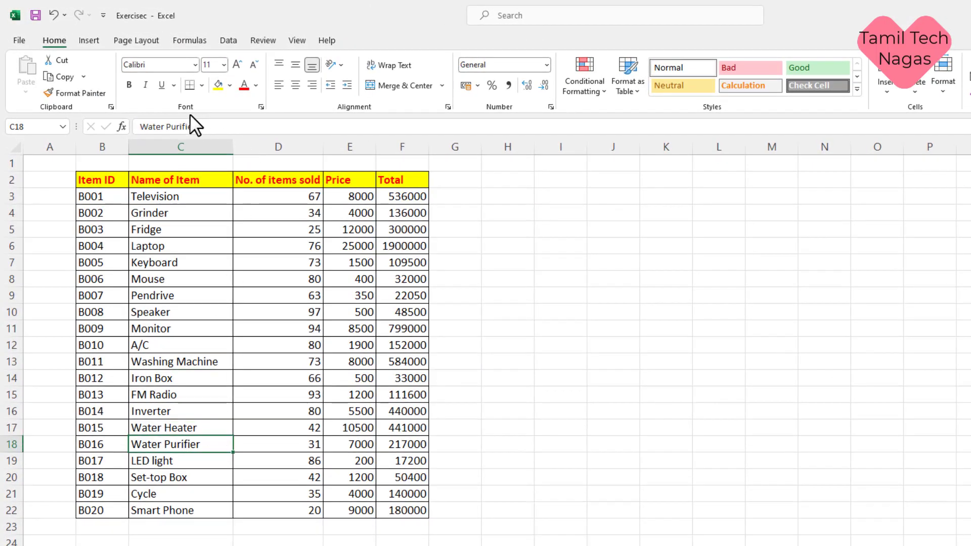
Step: Convert the March sales data into a table
{"action": "left_click", "coordinate": [94, 38]}
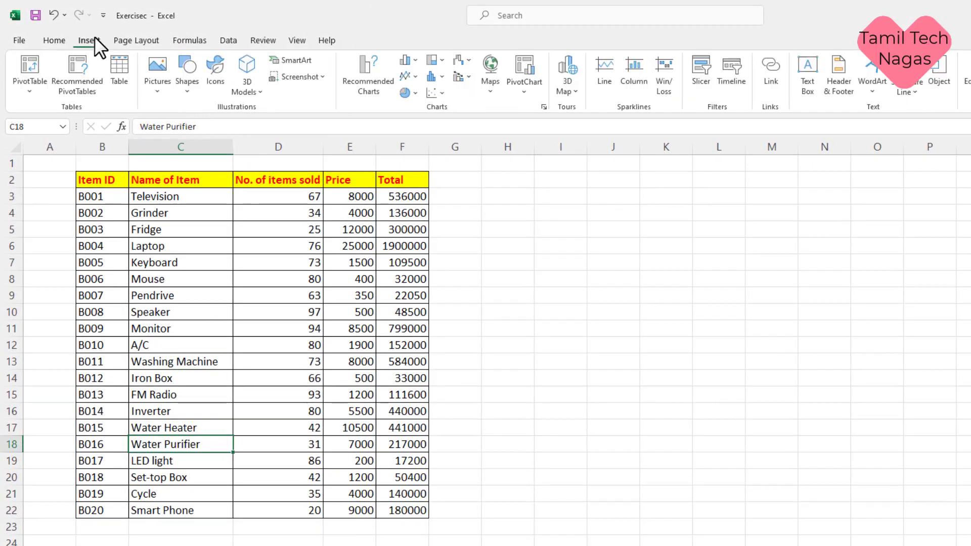
{"action": "left_click", "coordinate": [116, 80]}
{"action": "left_click", "coordinate": [245, 315]}
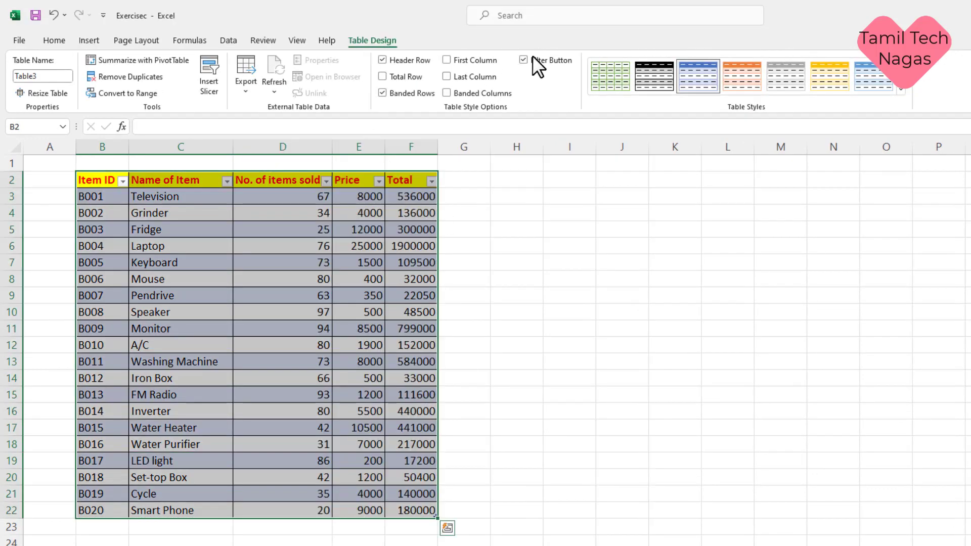
Step: Remove the March table's filter arrows, add a Total row of 6249250, and name it Mar
{"action": "left_click", "coordinate": [527, 58]}
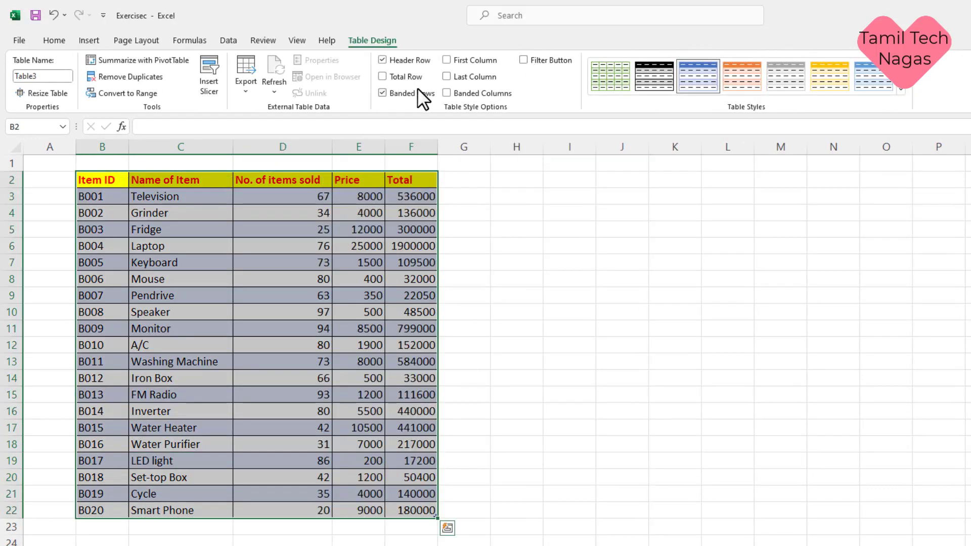
{"action": "left_click", "coordinate": [382, 76]}
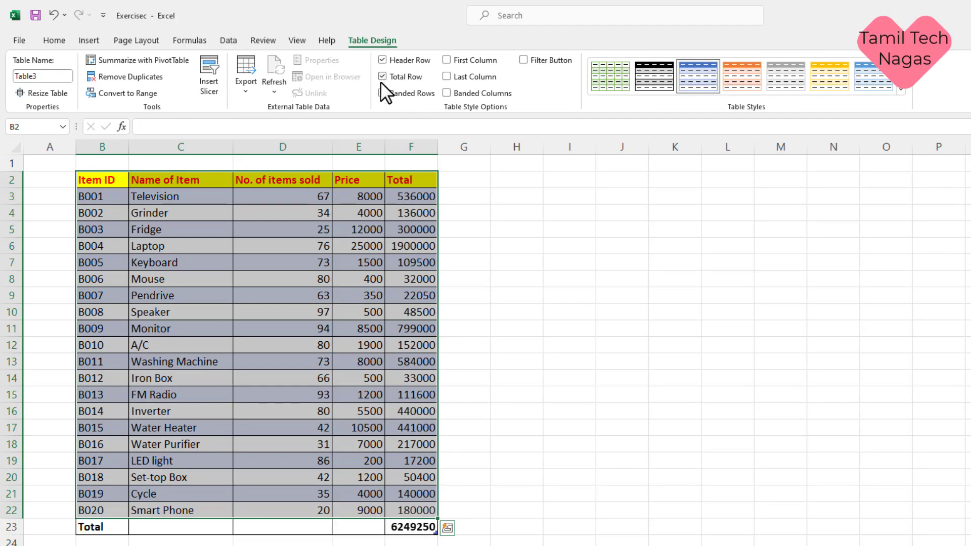
{"action": "left_click", "coordinate": [55, 76]}
{"action": "type", "text": "M"}
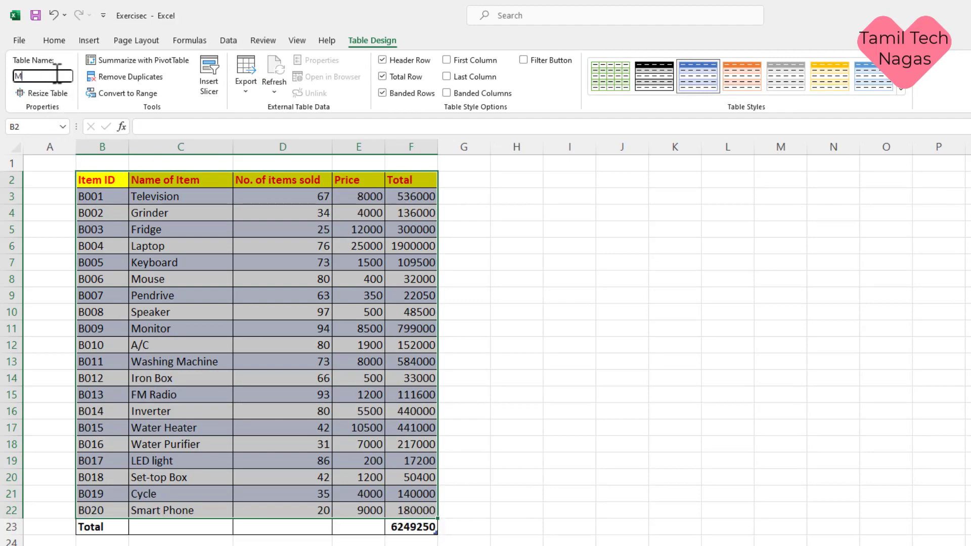
{"action": "type", "text": "ar"}
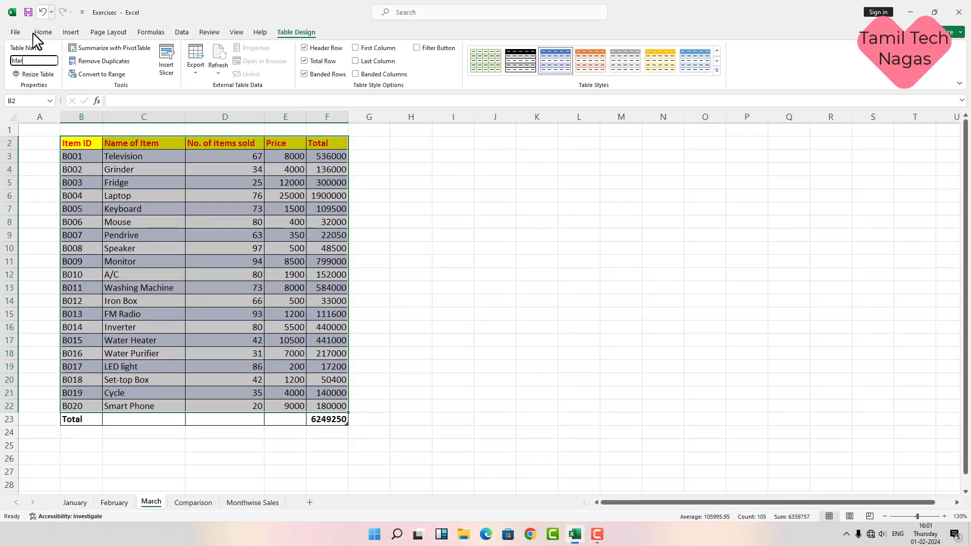
{"action": "left_click", "coordinate": [190, 504]}
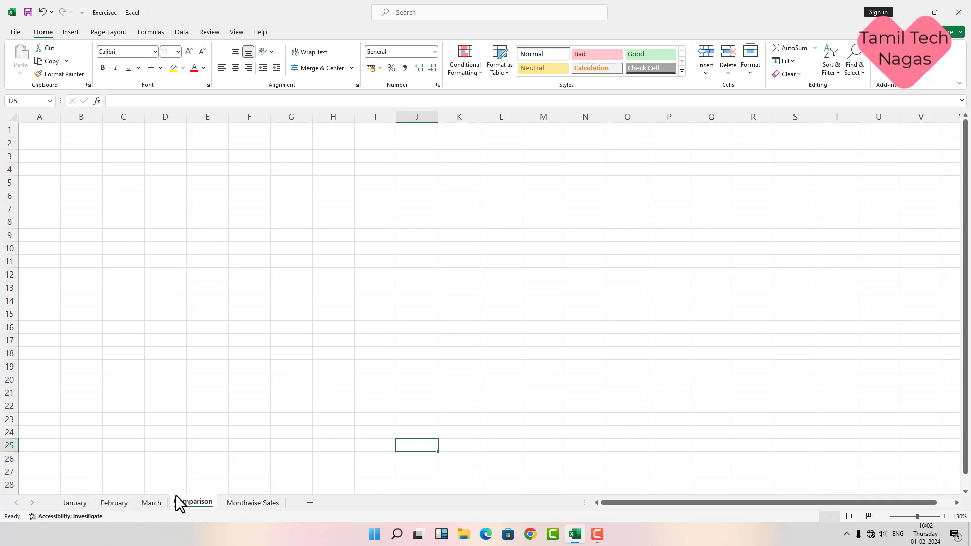
Step: Copy March's header row B2:F2 to C4 on Comparison and autofit columns D and E
{"action": "left_click", "coordinate": [143, 503]}
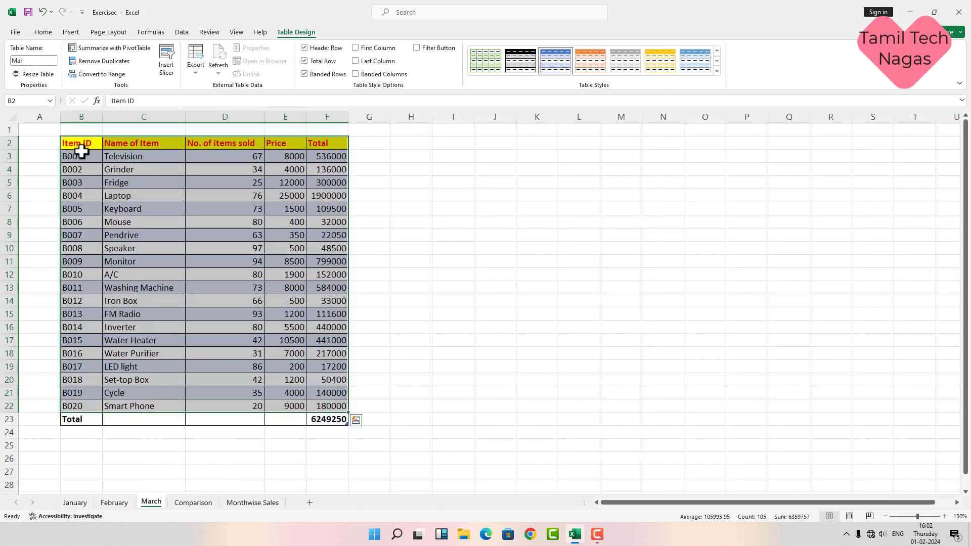
{"action": "left_click_drag", "start_coordinate": [85, 146], "coordinate": [312, 141]}
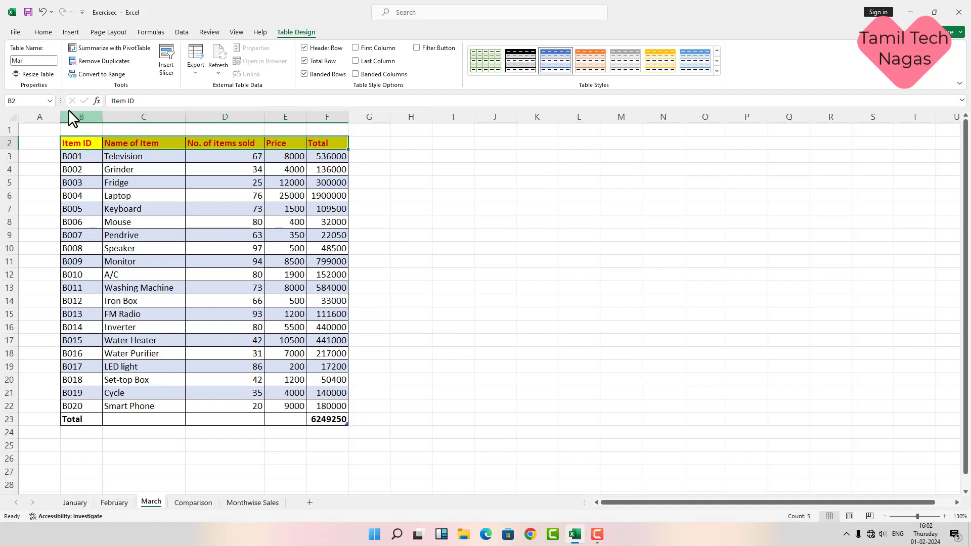
{"action": "left_click", "coordinate": [45, 34]}
{"action": "left_click", "coordinate": [46, 61]}
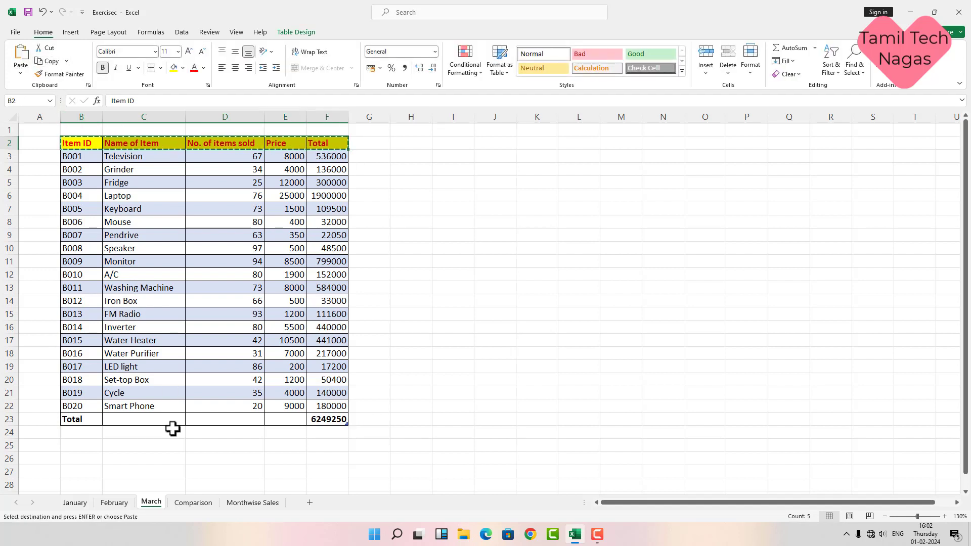
{"action": "left_click", "coordinate": [194, 503]}
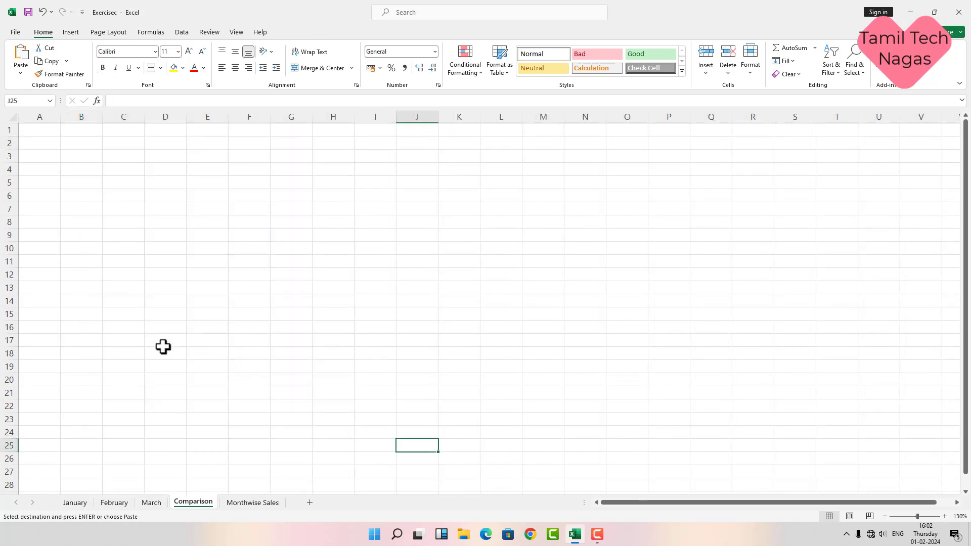
{"action": "left_click", "coordinate": [124, 173]}
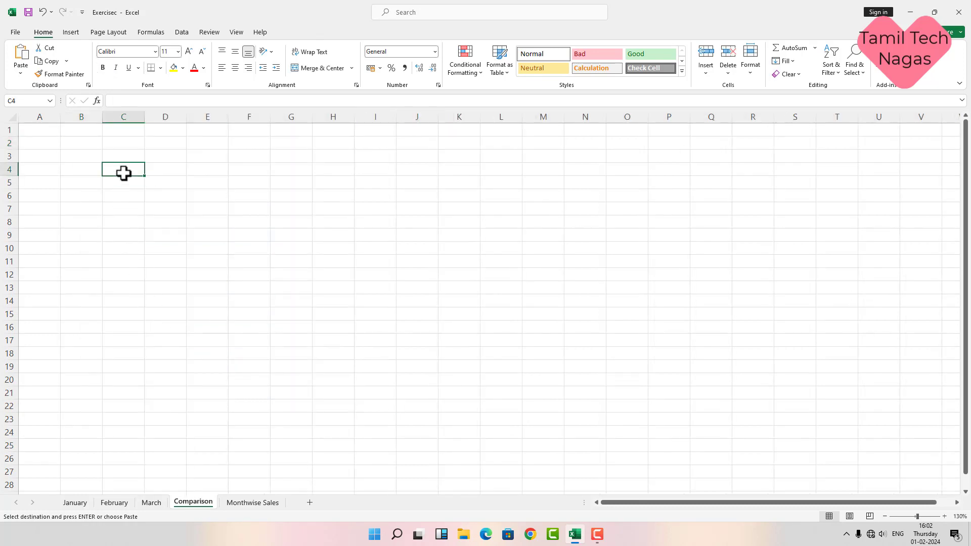
{"action": "left_click", "coordinate": [20, 60]}
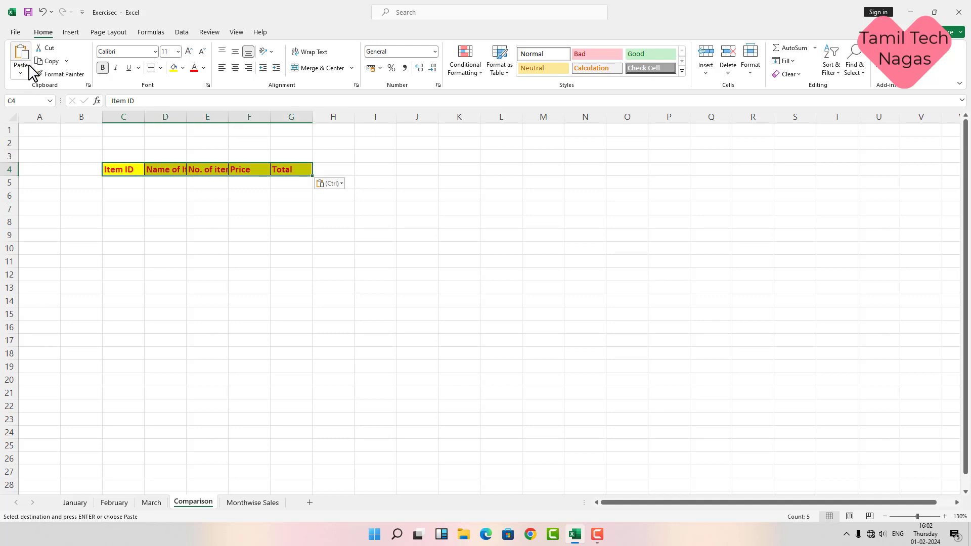
{"action": "double_click", "coordinate": [187, 117]}
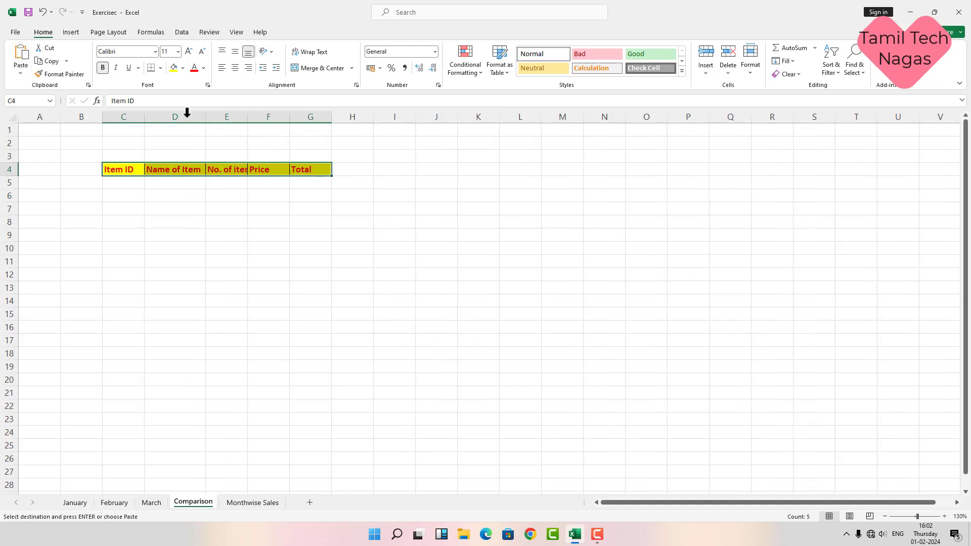
{"action": "double_click", "coordinate": [248, 117]}
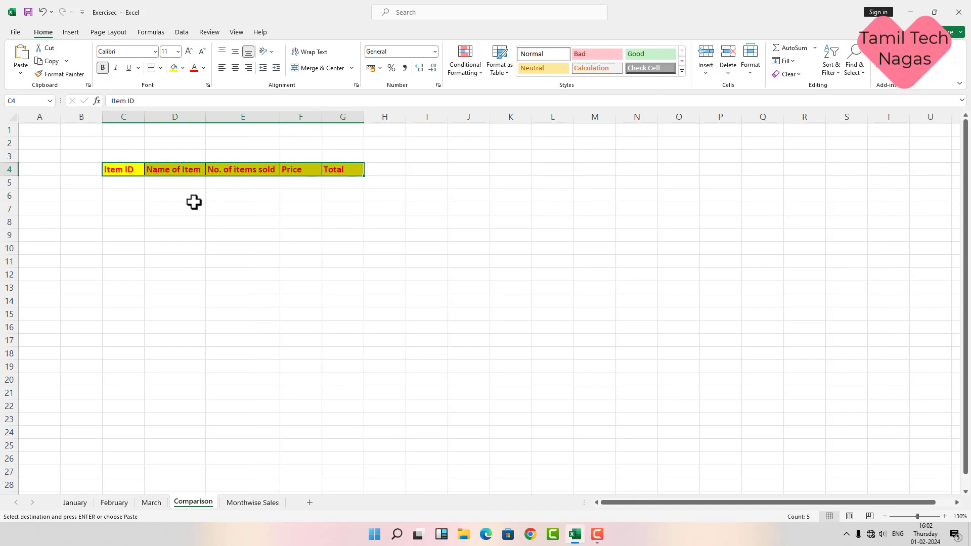
{"action": "left_click", "coordinate": [129, 182]}
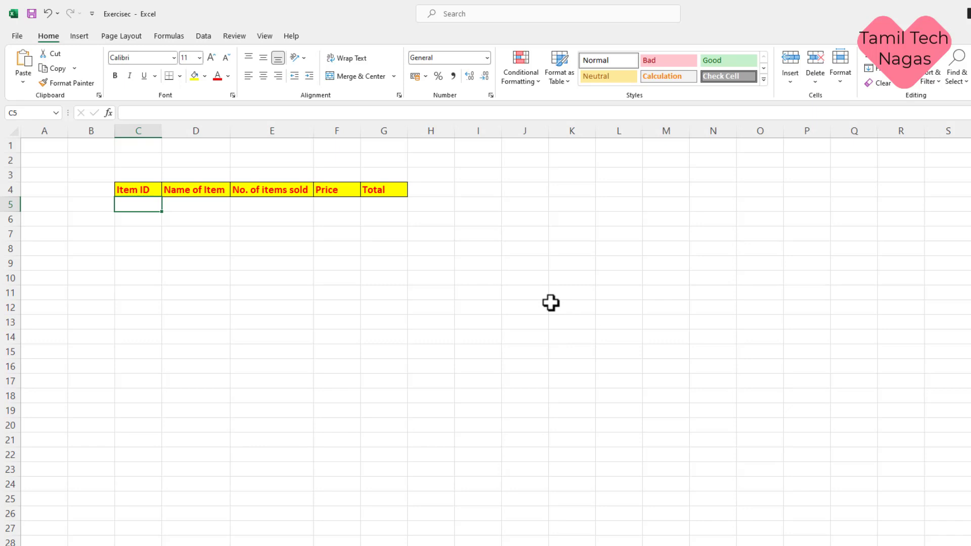
Step: Enter =Jan in C5 to spill the January table, then compare it with the January sheet
{"action": "type", "text": "=jan"}
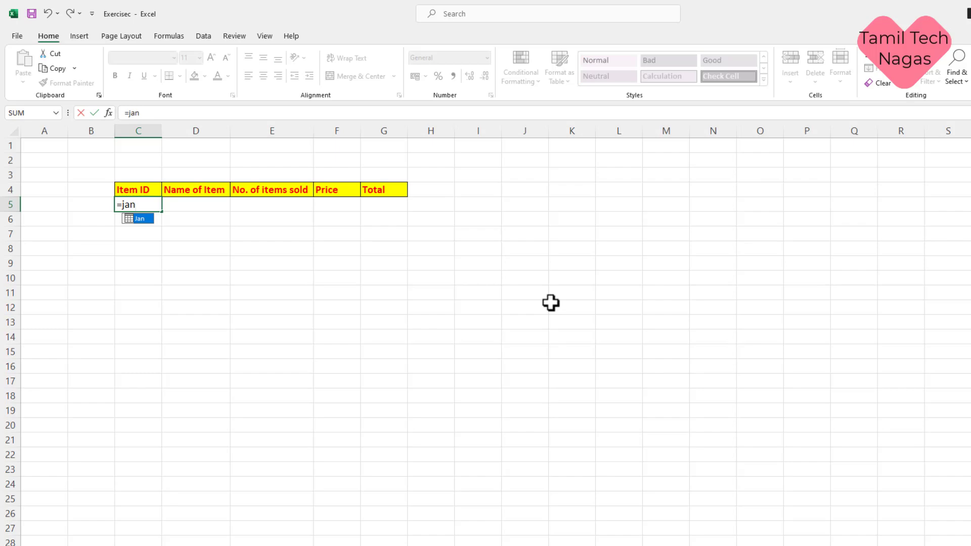
{"action": "key", "text": "Return"}
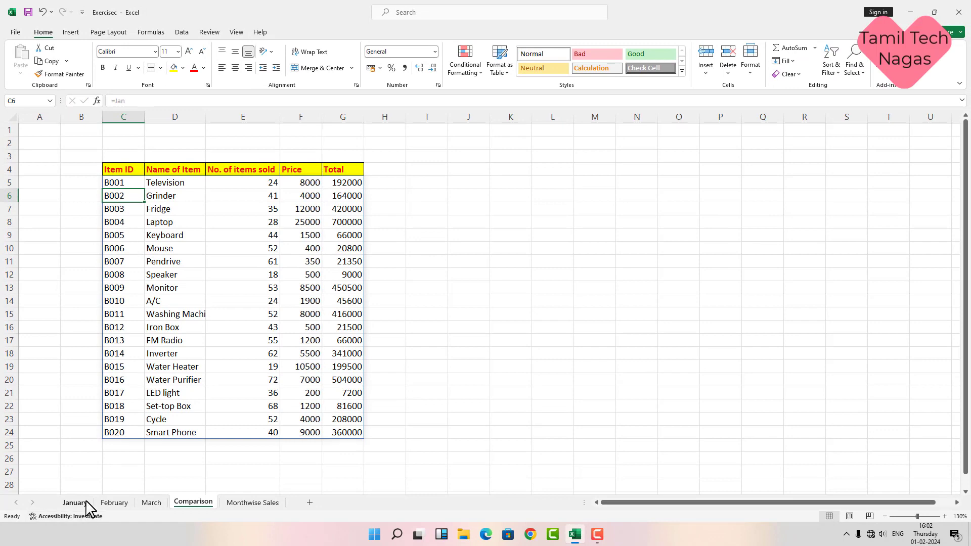
{"action": "left_click", "coordinate": [85, 503]}
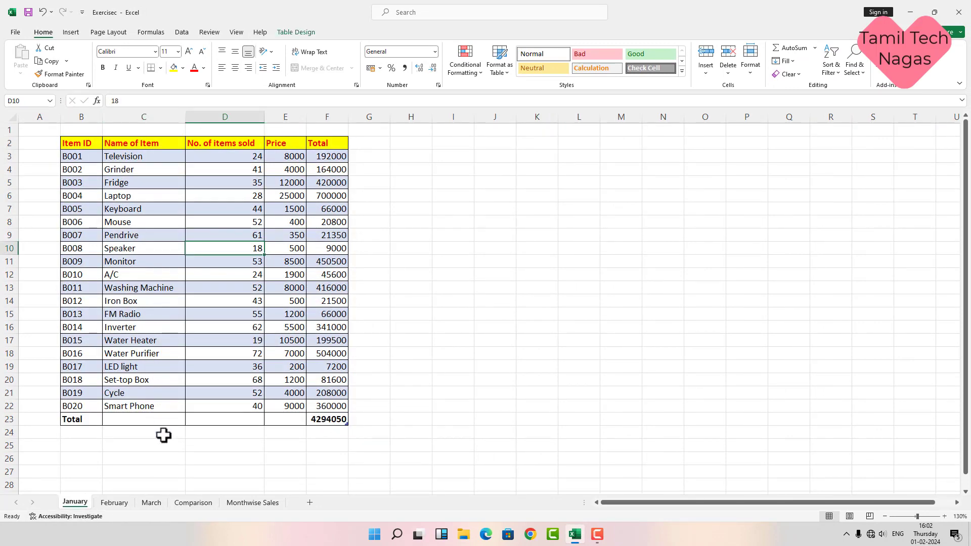
{"action": "left_click", "coordinate": [199, 504]}
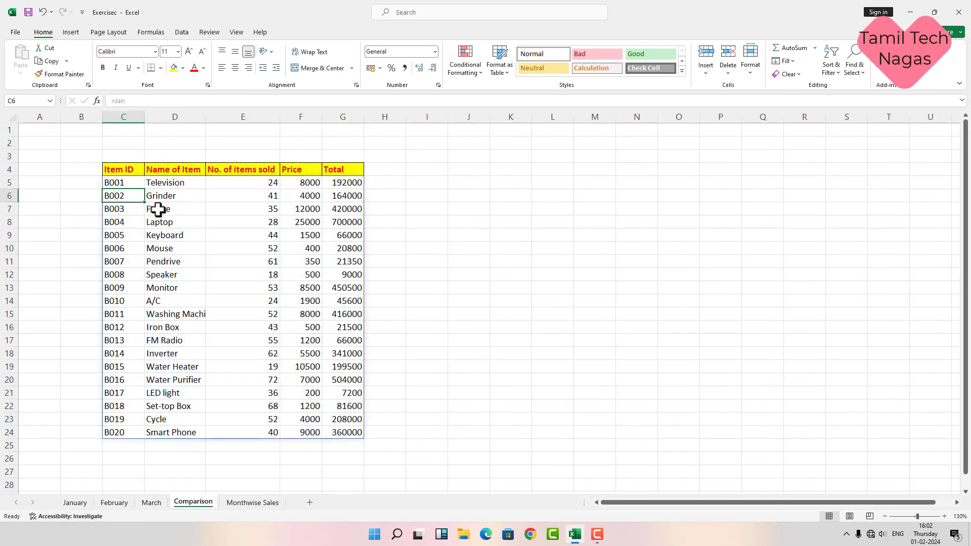
{"action": "left_click", "coordinate": [85, 503]}
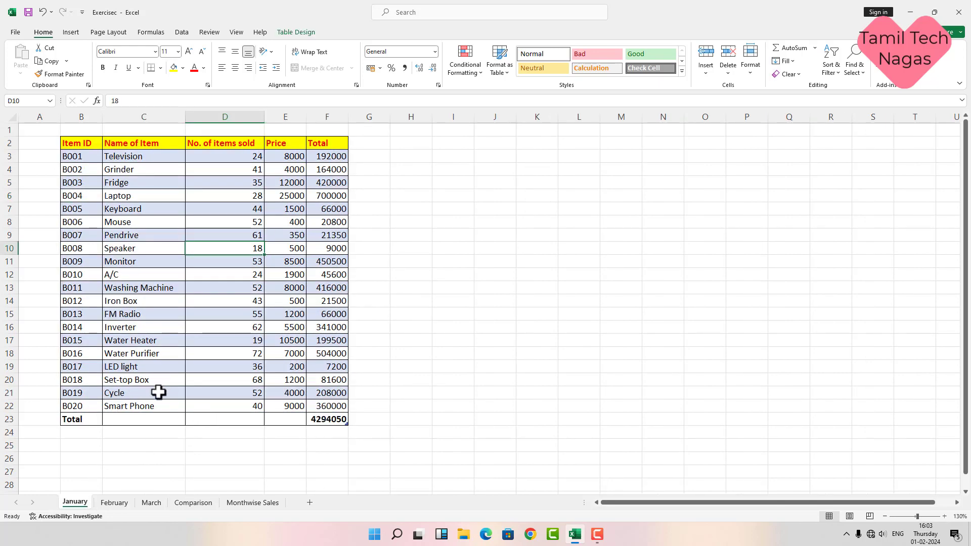
{"action": "left_click", "coordinate": [194, 504]}
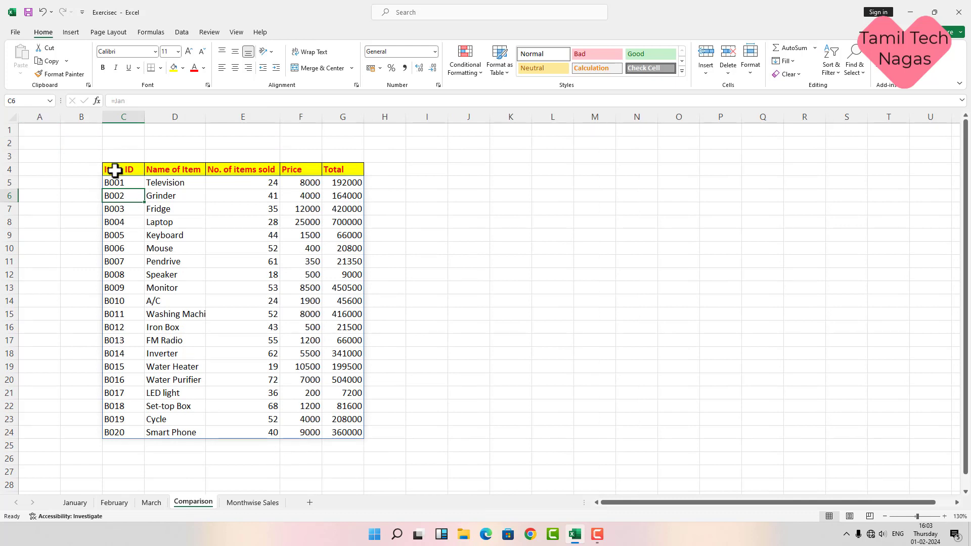
Step: Copy the C4:G4 header row into I4:M4 and O4:S4
{"action": "left_click_drag", "start_coordinate": [115, 169], "coordinate": [330, 176]}
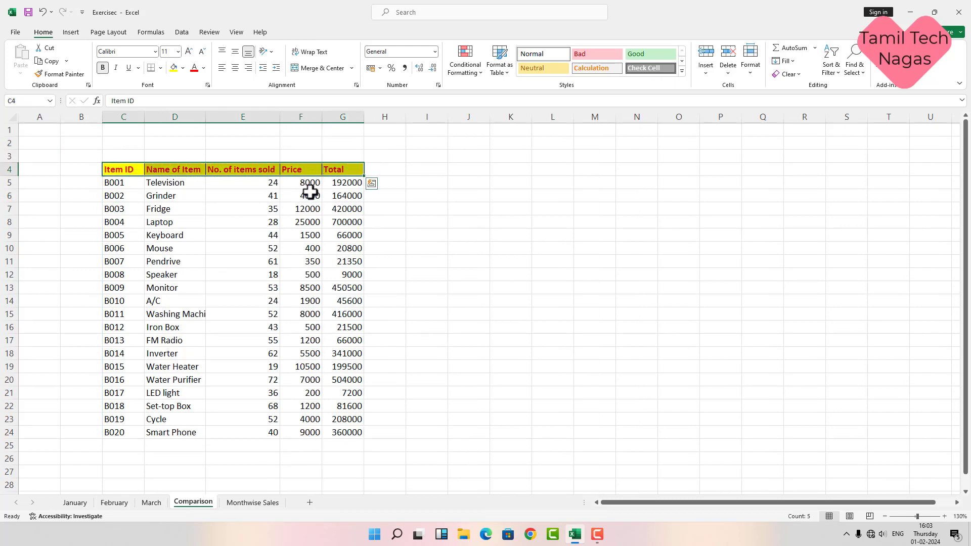
{"action": "left_click", "coordinate": [45, 60]}
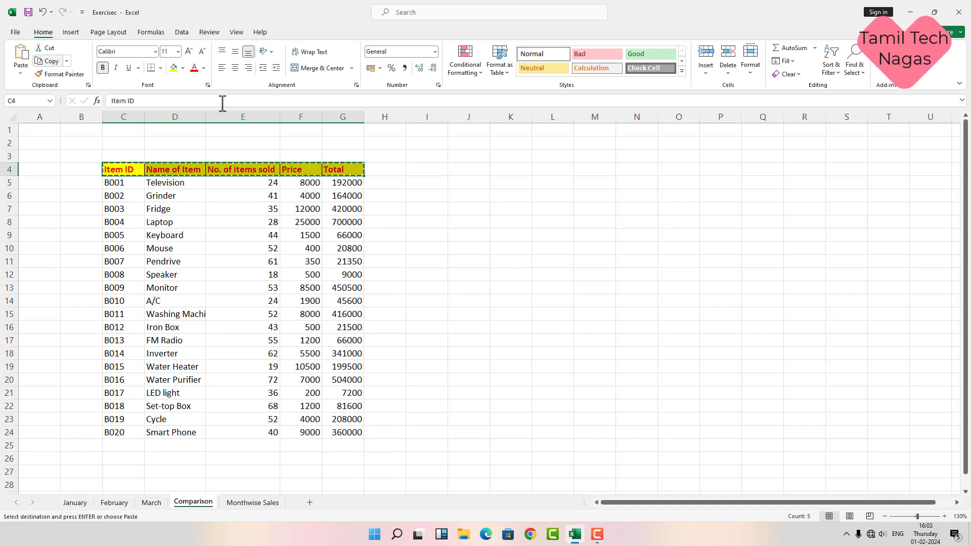
{"action": "left_click", "coordinate": [421, 167]}
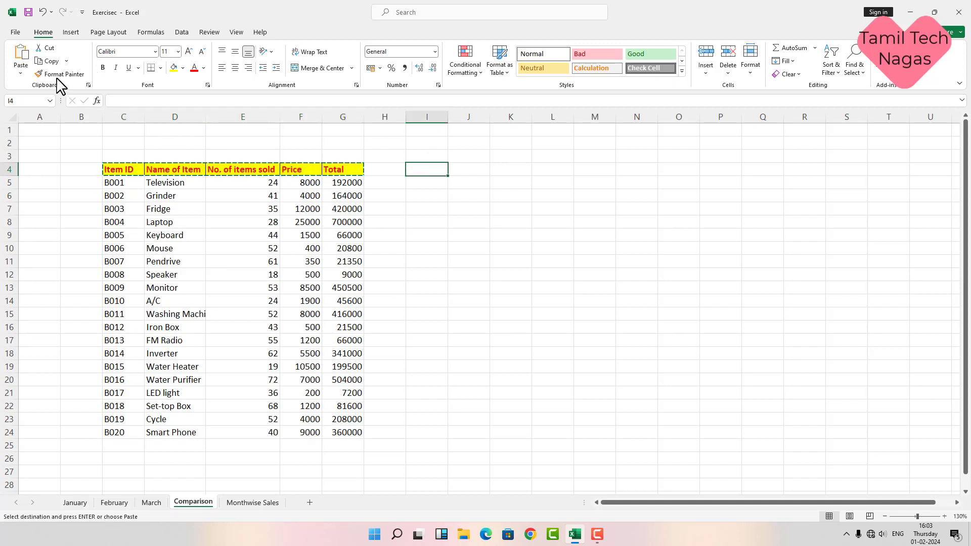
{"action": "left_click", "coordinate": [22, 65]}
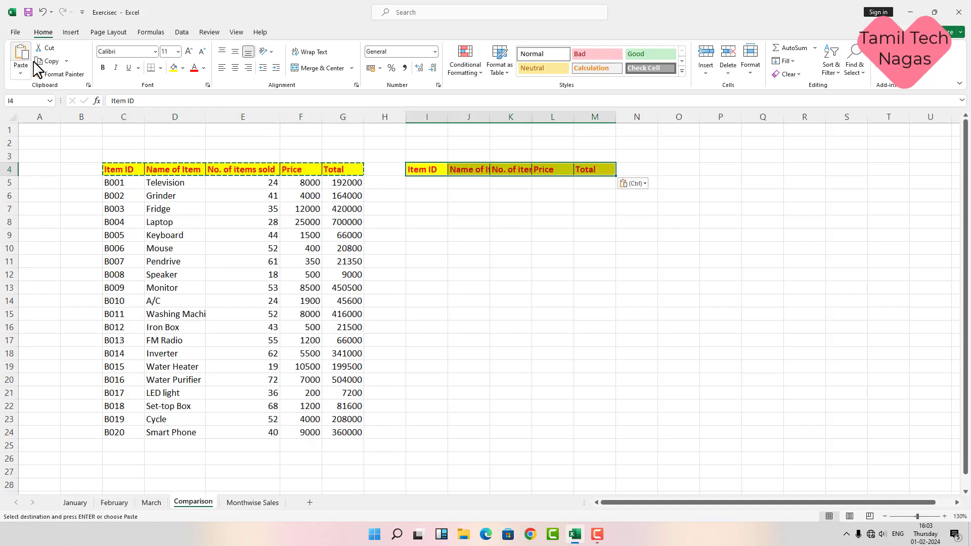
{"action": "left_click", "coordinate": [678, 172]}
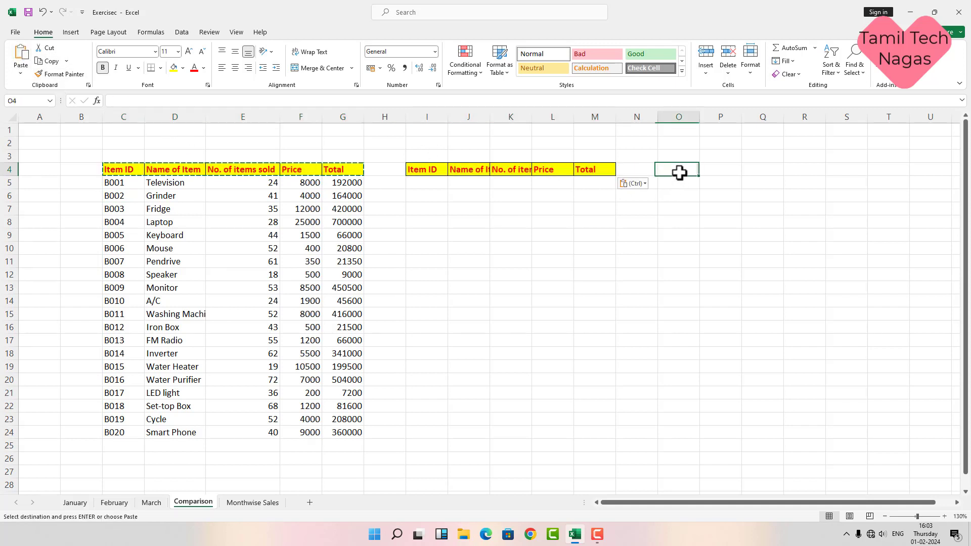
{"action": "left_click", "coordinate": [21, 60]}
Step: Widen columns J, K, P and Q to fit Name of Item and No. of items sold
{"action": "left_click_drag", "start_coordinate": [490, 116], "coordinate": [510, 117]}
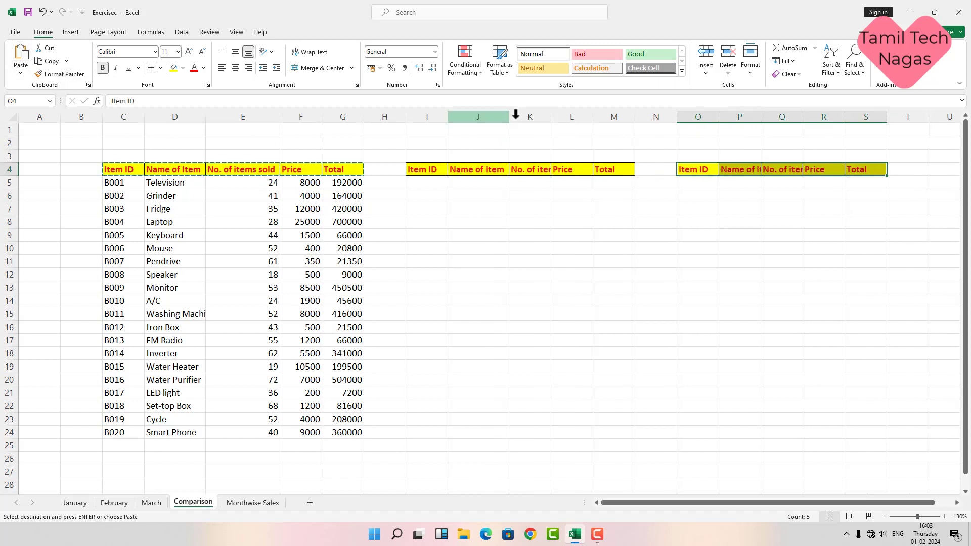
{"action": "double_click", "coordinate": [551, 117]}
{"action": "double_click", "coordinate": [794, 117]}
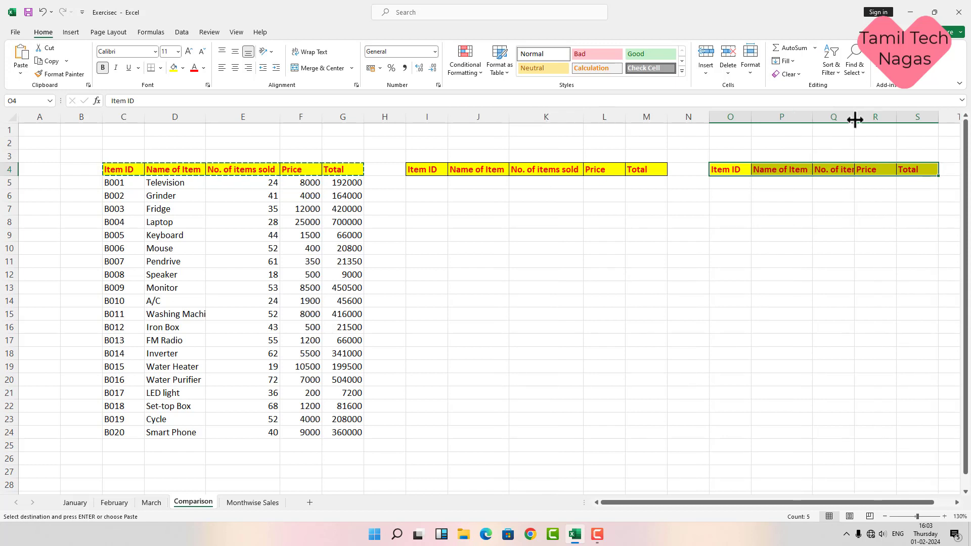
{"action": "double_click", "coordinate": [856, 117]}
{"action": "left_click", "coordinate": [427, 183]}
{"action": "key", "text": "Escape"}
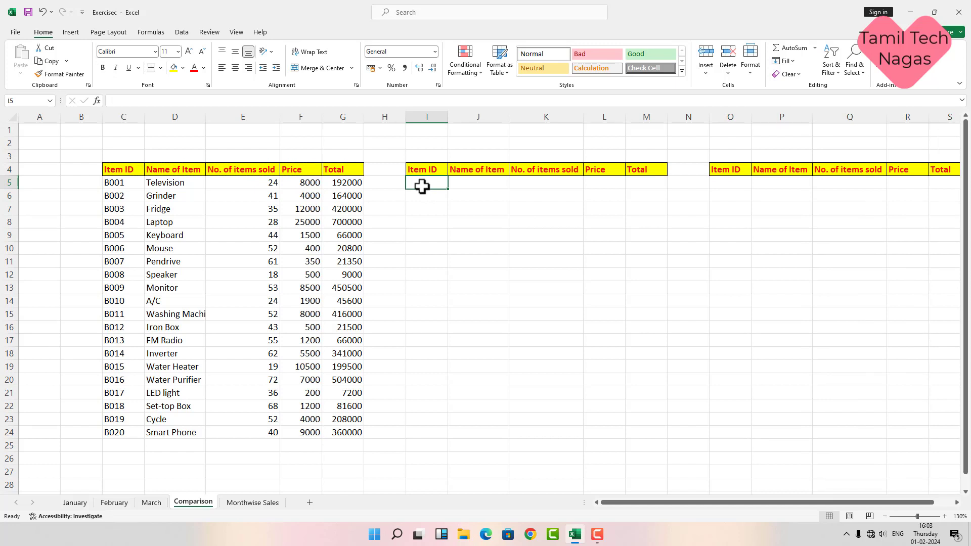
Step: Enter =Feb in I5 to pull in the February table and check it against the February sheet
{"action": "type", "text": "=feb"}
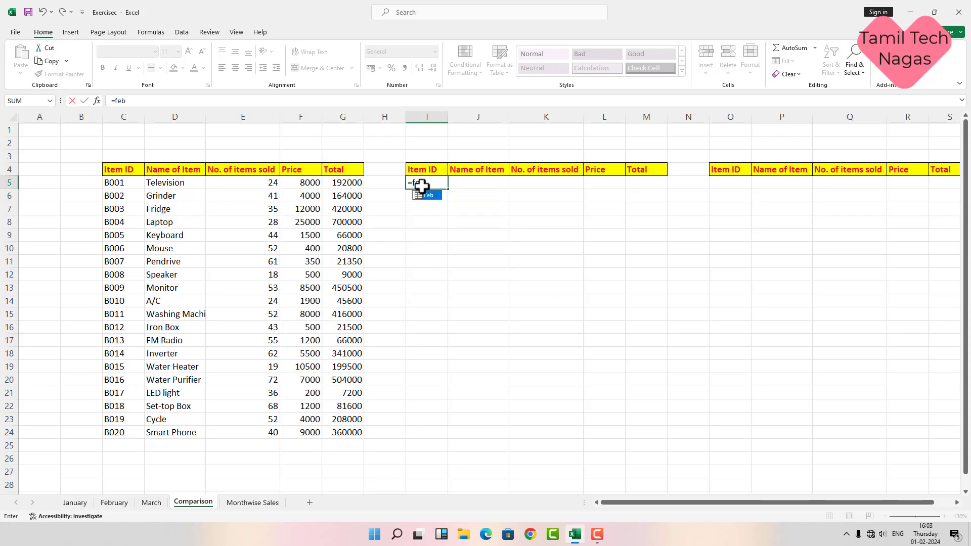
{"action": "key", "text": "Return"}
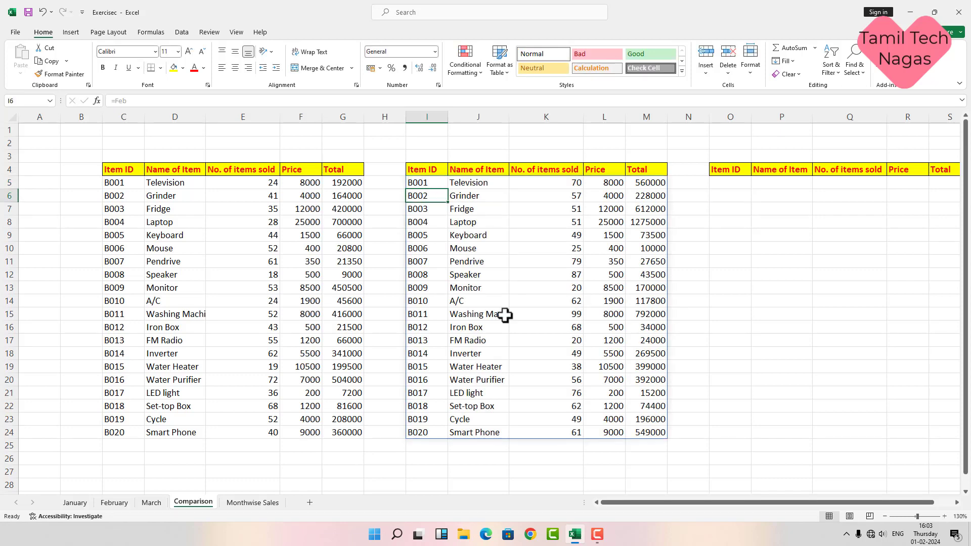
{"action": "left_click", "coordinate": [121, 503]}
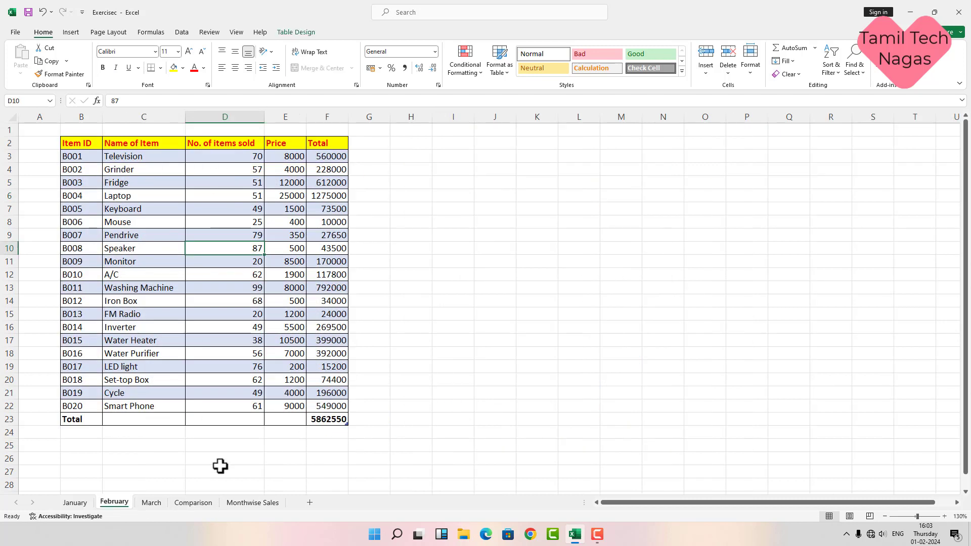
{"action": "left_click", "coordinate": [209, 505]}
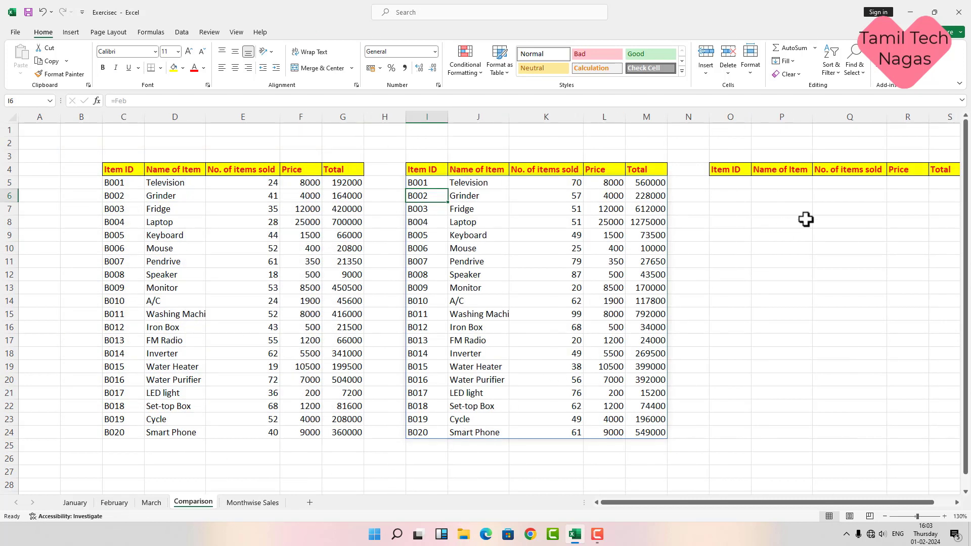
Step: Enter =Mar in O5 to pull in the March table, then view the January sheet
{"action": "left_click", "coordinate": [741, 186]}
{"action": "type", "text": "=mar"}
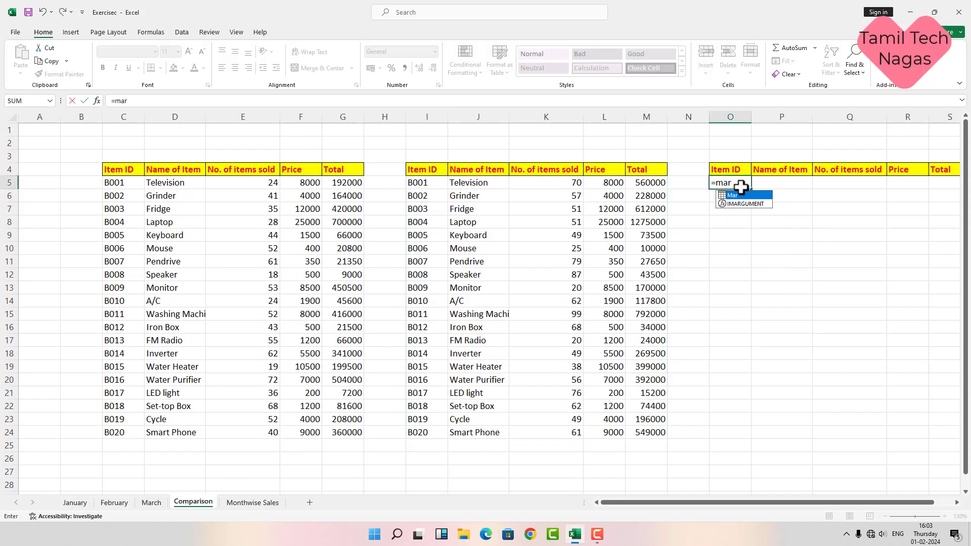
{"action": "key", "text": "Return"}
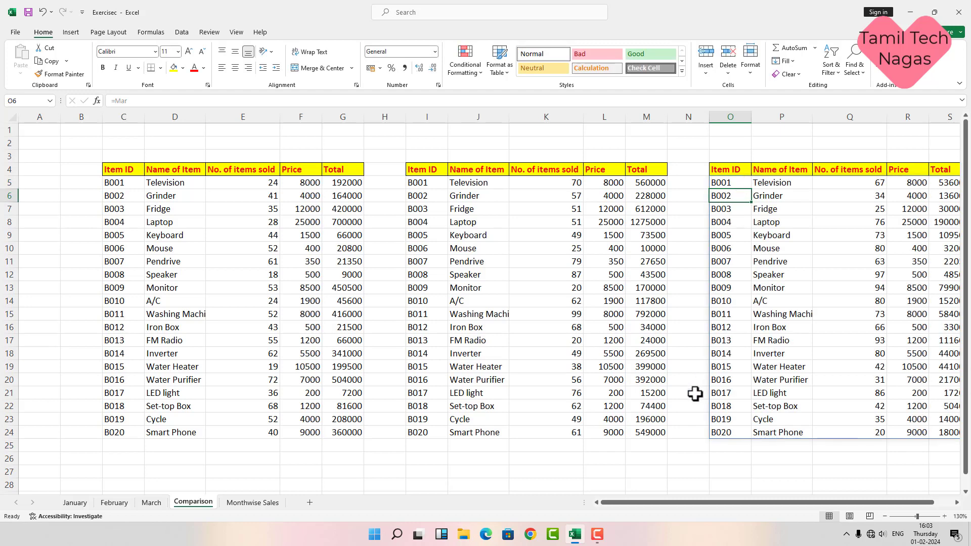
{"action": "left_click_drag", "start_coordinate": [692, 502], "coordinate": [754, 512]}
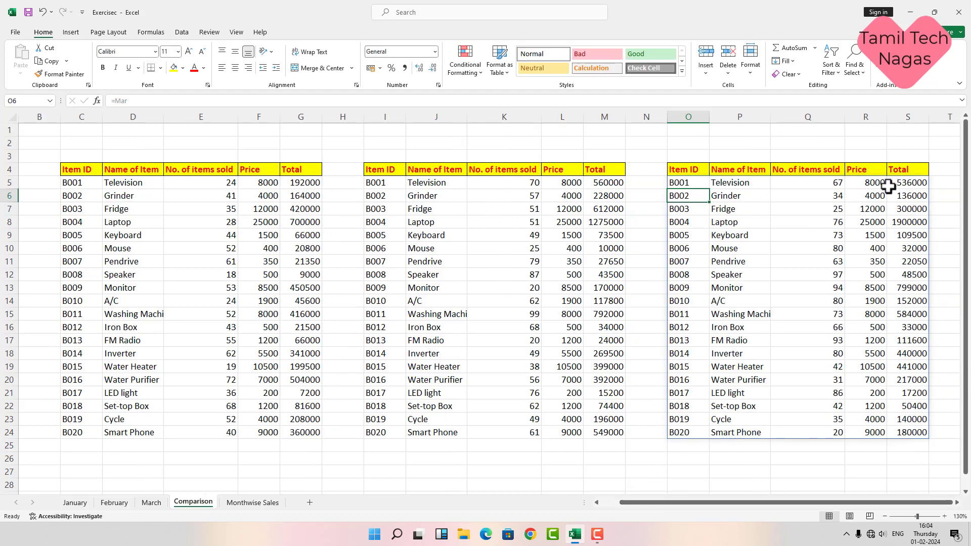
{"action": "left_click", "coordinate": [75, 502]}
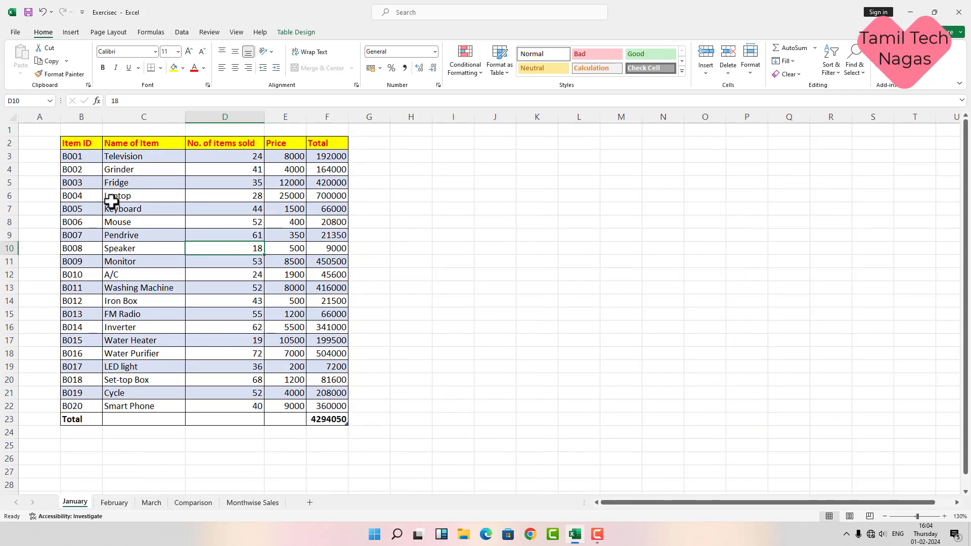
Step: Copy the January sheet's Name of Item and Total headings, then go to Monthwise Sales
{"action": "left_click", "coordinate": [85, 143]}
{"action": "left_click", "coordinate": [129, 145]}
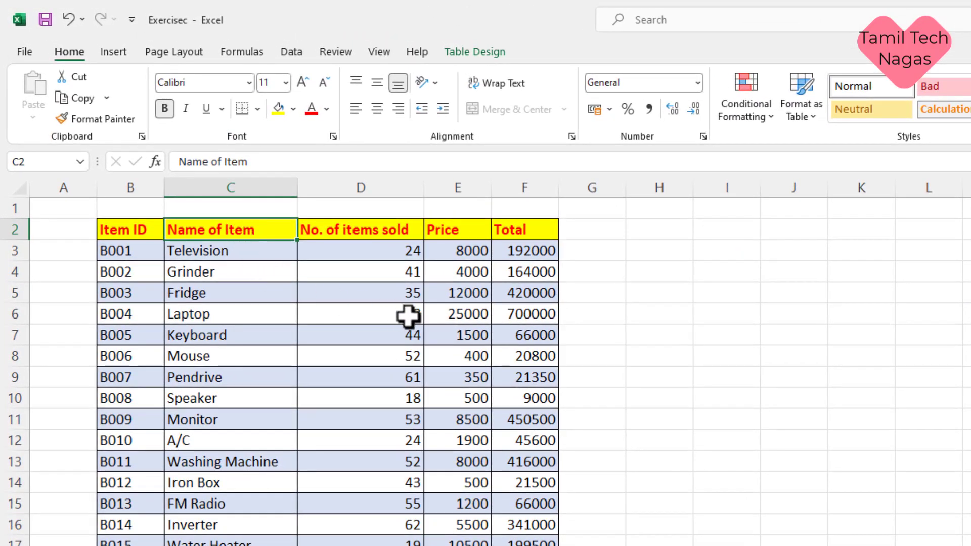
{"action": "left_click", "coordinate": [529, 228], "text": "ctrl"}
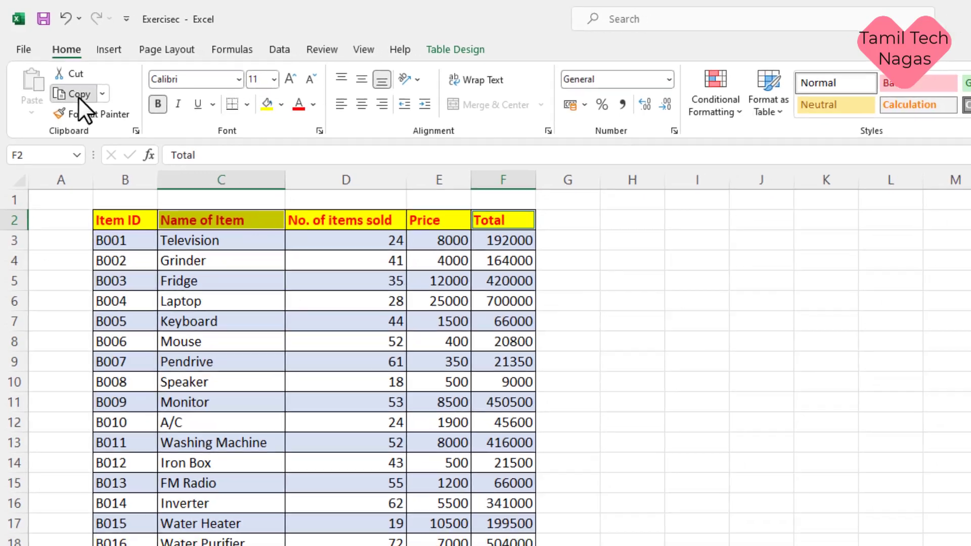
{"action": "left_click", "coordinate": [79, 97]}
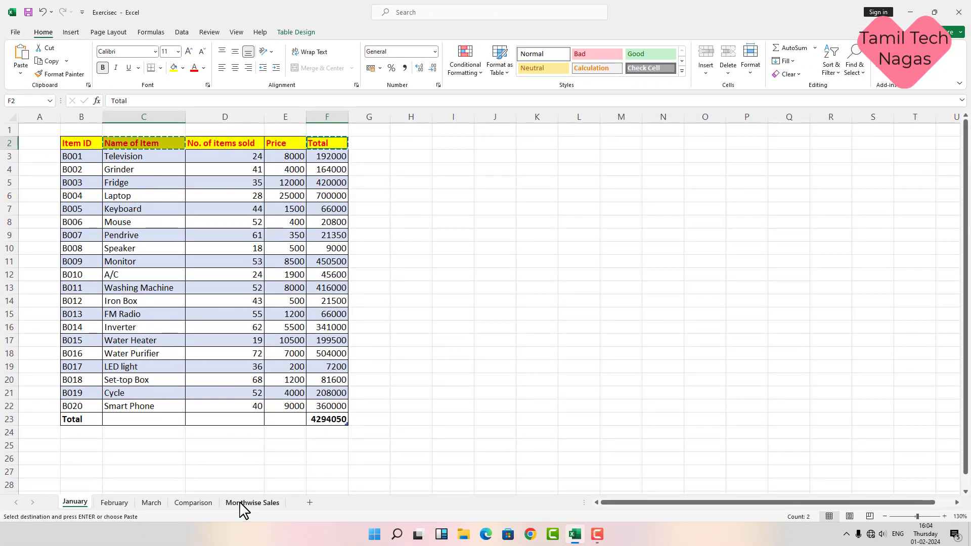
{"action": "left_click", "coordinate": [242, 506]}
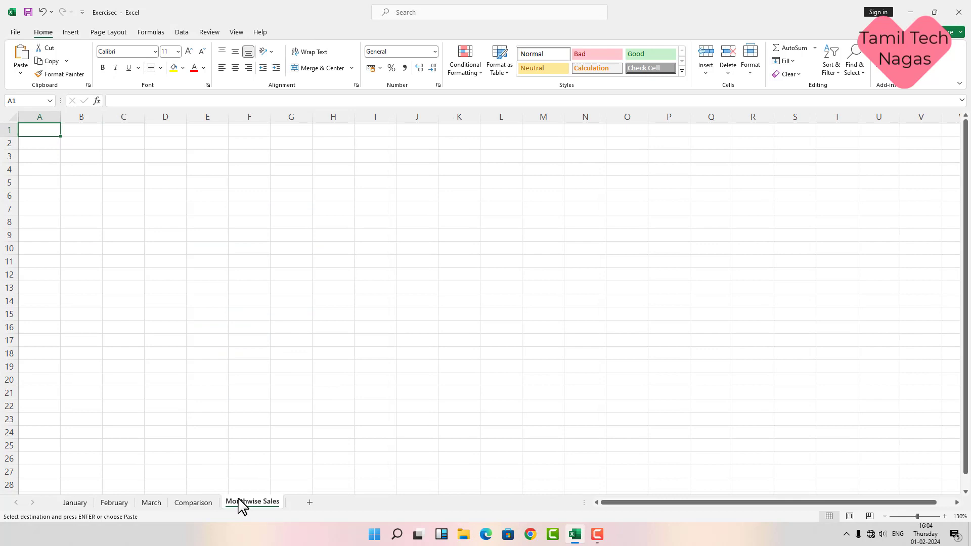
Step: Paste the headings into C4:D4, rename D4 'Total for the month of January', and autofit C and D
{"action": "left_click", "coordinate": [123, 174]}
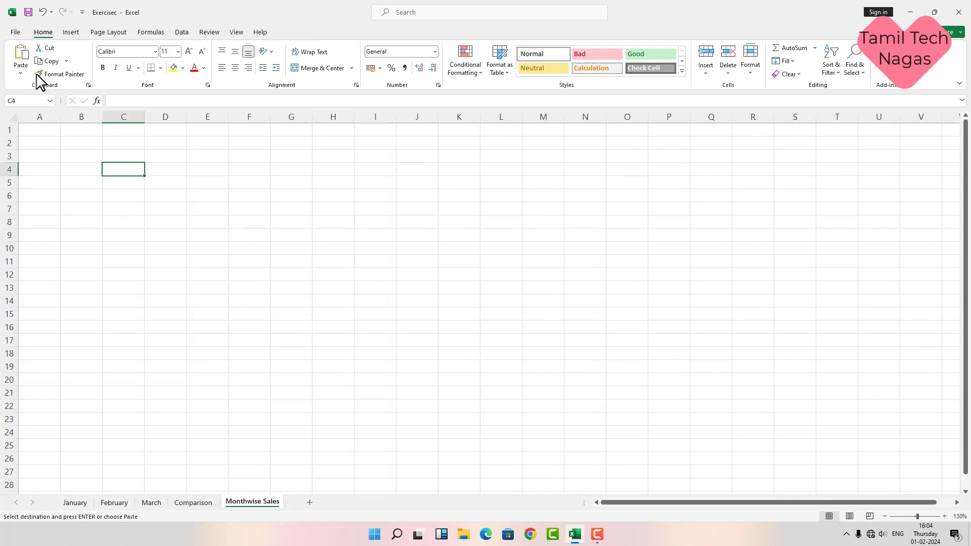
{"action": "left_click", "coordinate": [21, 58]}
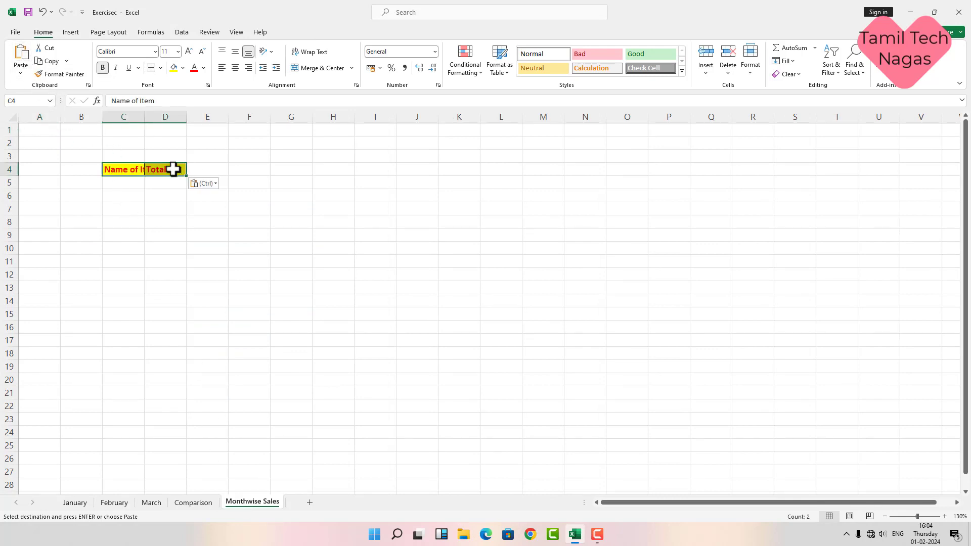
{"action": "double_click", "coordinate": [144, 117]}
{"action": "double_click", "coordinate": [189, 170]}
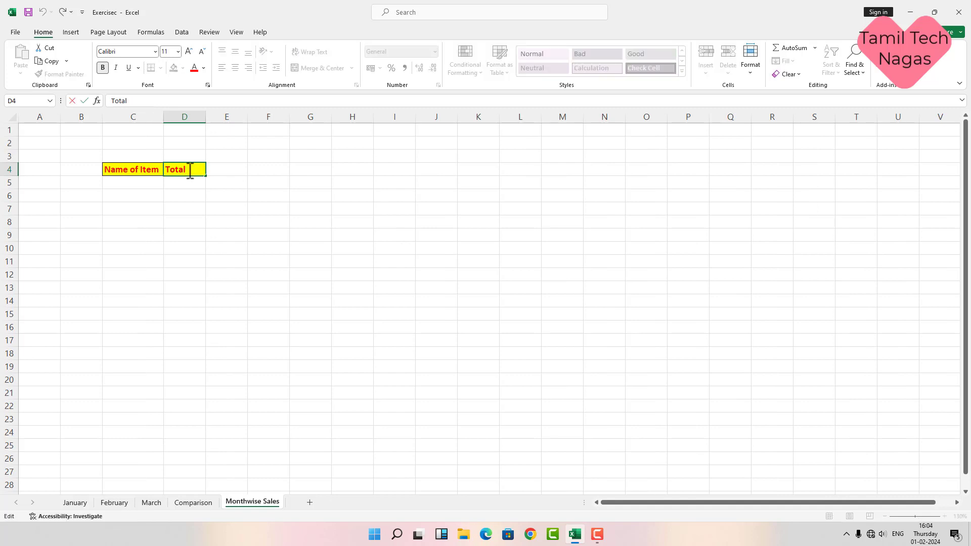
{"action": "type", "text": "for the"}
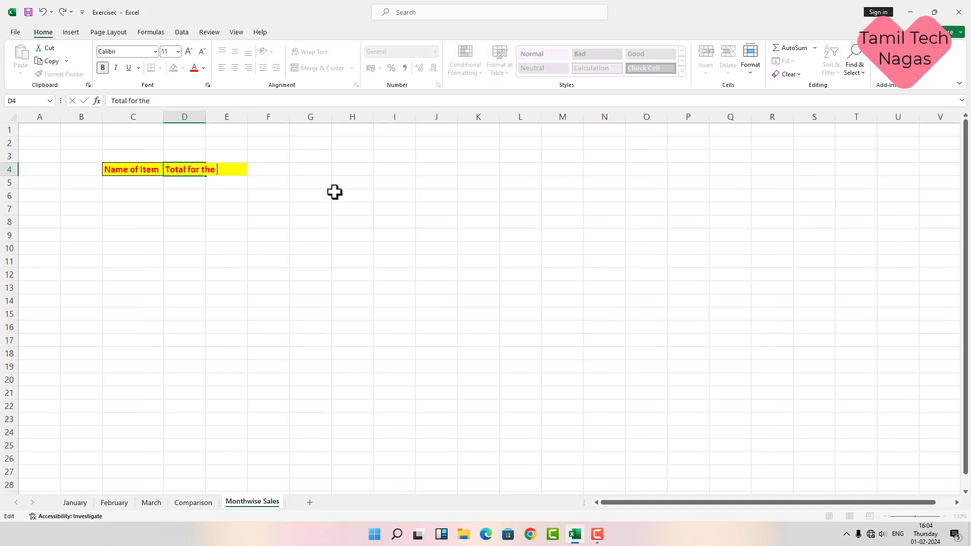
{"action": "type", "text": " month of January"}
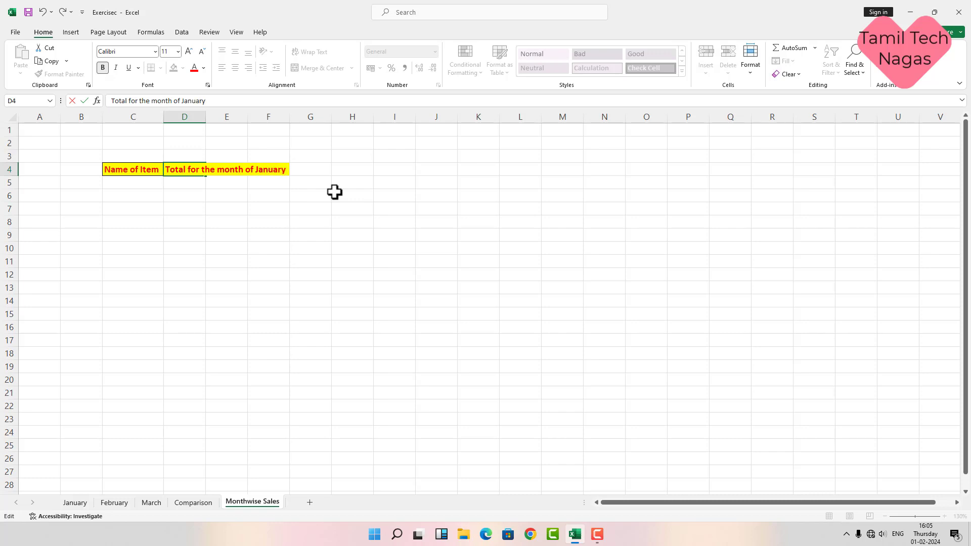
{"action": "key", "text": "Return"}
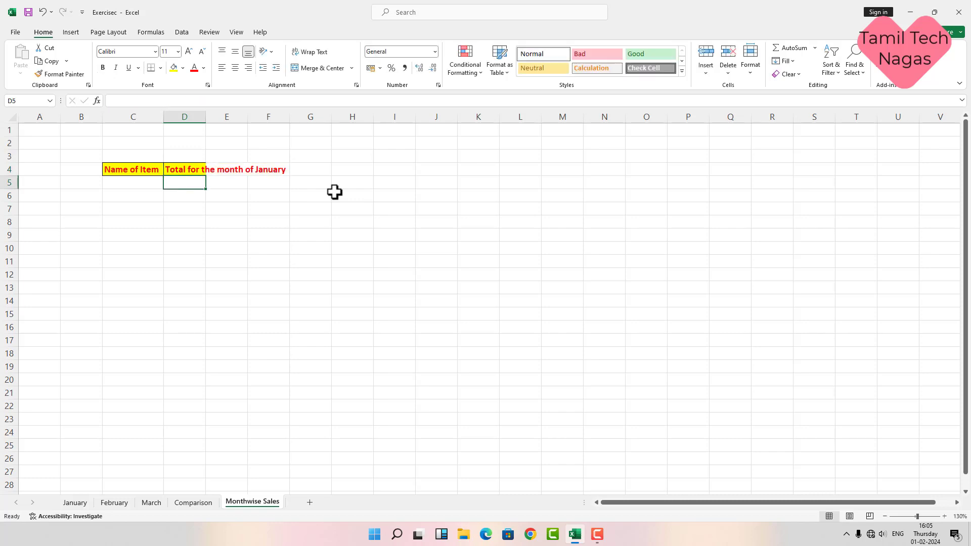
{"action": "double_click", "coordinate": [206, 117]}
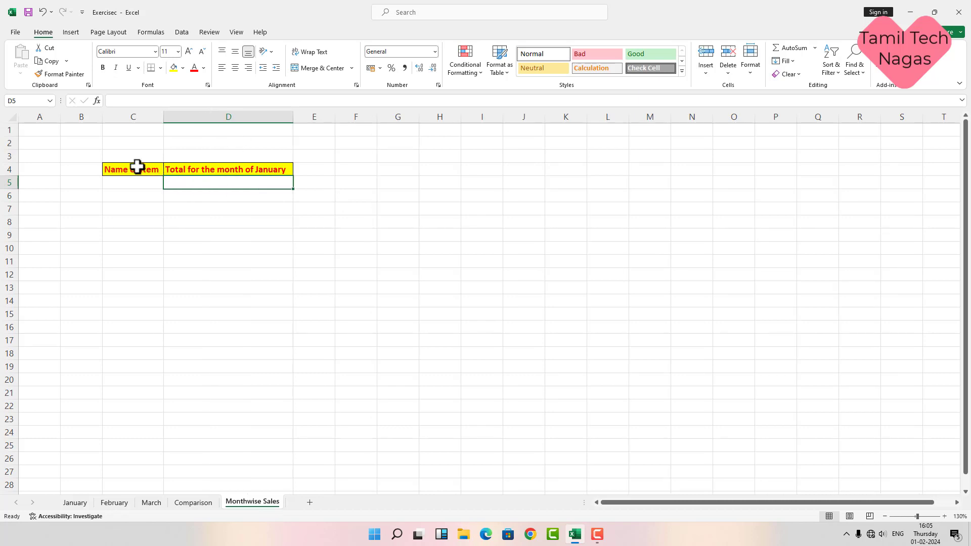
Step: Copy the headings to F4:G4 as 'Total for the month of February' and autofit columns F and G
{"action": "left_click_drag", "start_coordinate": [137, 169], "coordinate": [256, 168]}
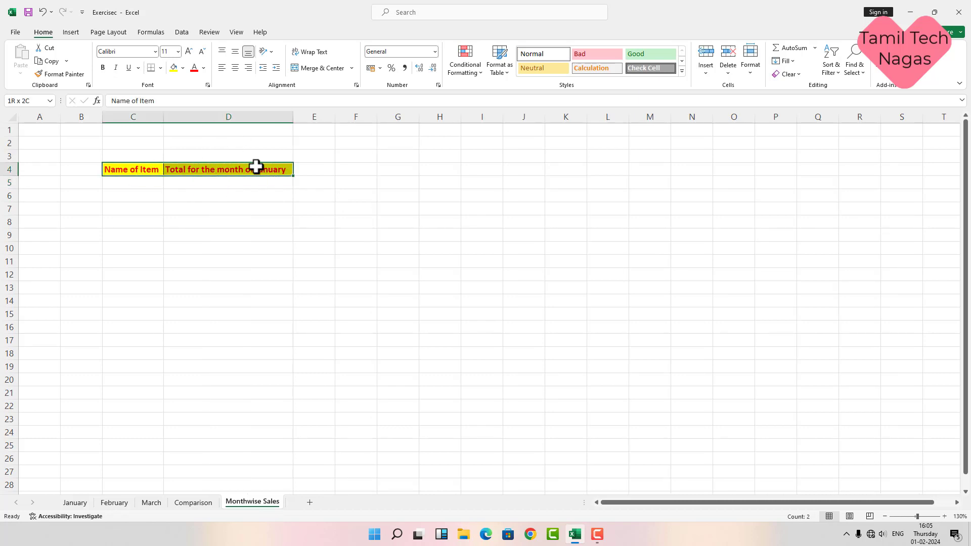
{"action": "left_click", "coordinate": [50, 61]}
{"action": "left_click", "coordinate": [357, 168]}
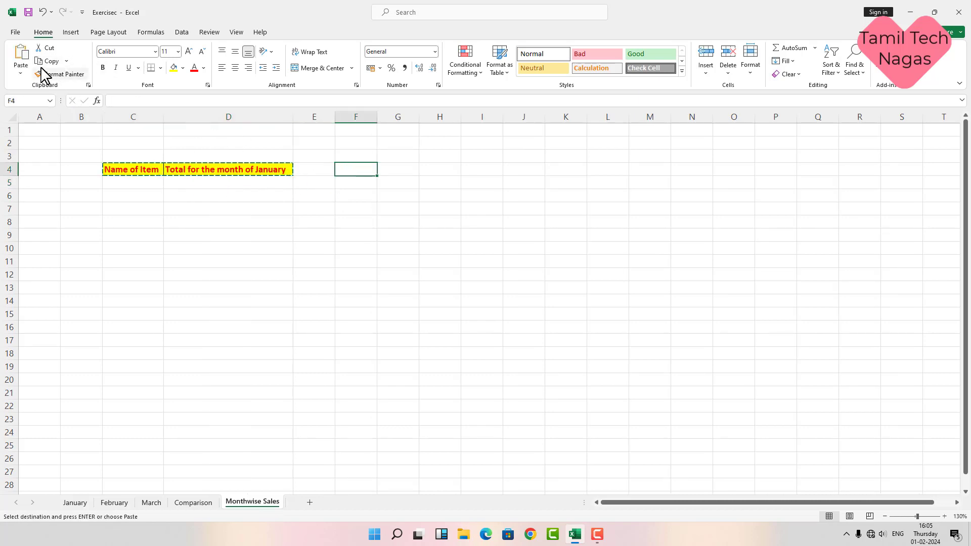
{"action": "left_click", "coordinate": [20, 73]}
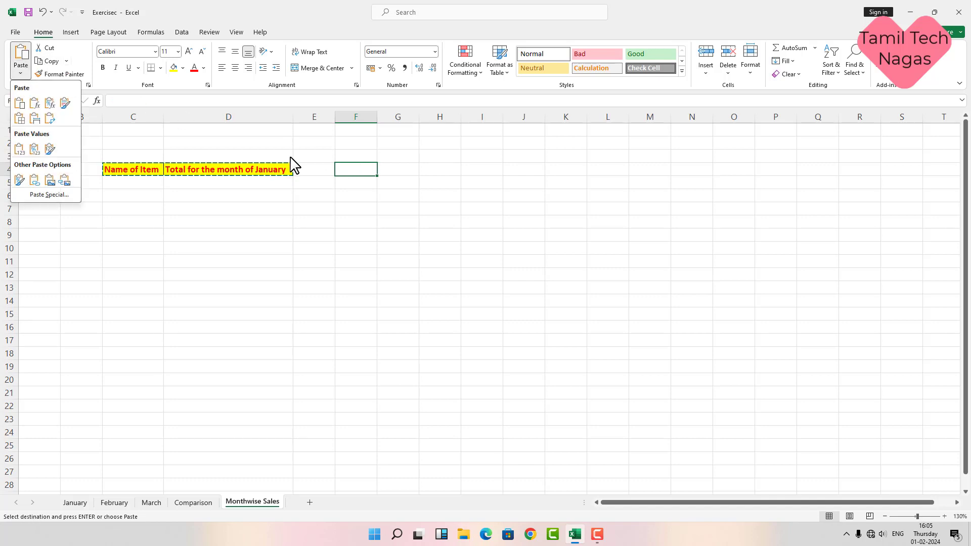
{"action": "left_click", "coordinate": [23, 51]}
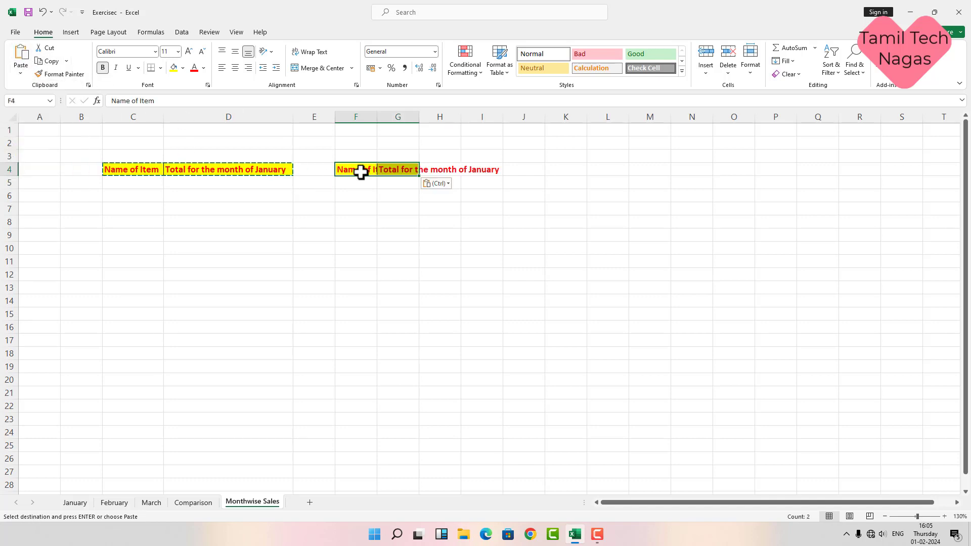
{"action": "double_click", "coordinate": [419, 117]}
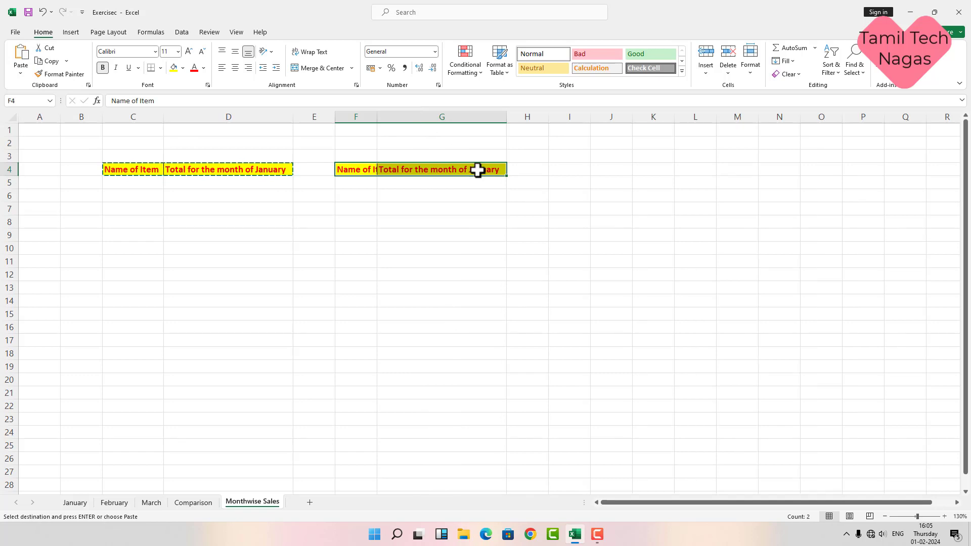
{"action": "left_click", "coordinate": [494, 169]}
{"action": "double_click", "coordinate": [495, 170]}
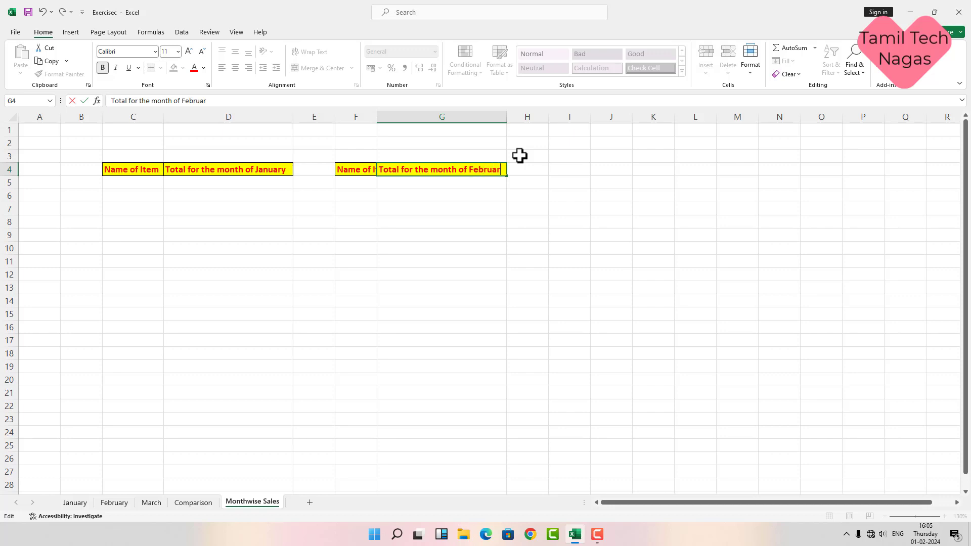
{"action": "type", "text": "y"}
{"action": "key", "text": "Return"}
{"action": "double_click", "coordinate": [377, 117]}
Step: Copy the February headings to I4:J4, autofit them, and change J4 to March
{"action": "left_click_drag", "start_coordinate": [367, 169], "coordinate": [476, 165]}
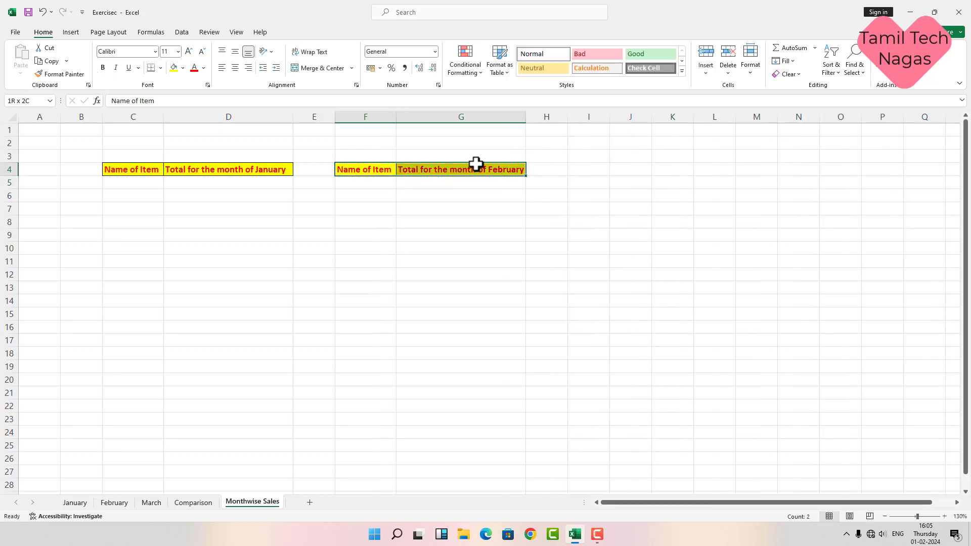
{"action": "left_click", "coordinate": [50, 61]}
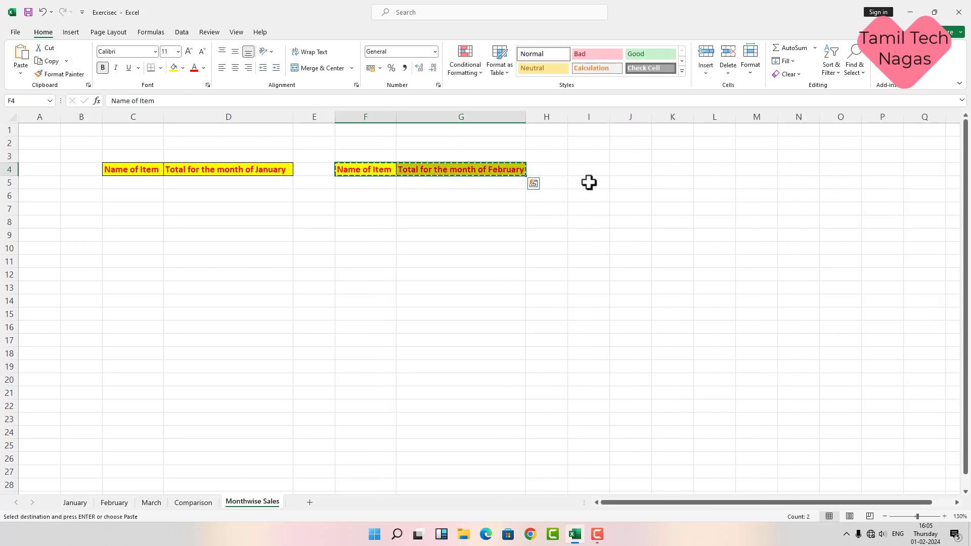
{"action": "left_click", "coordinate": [587, 172]}
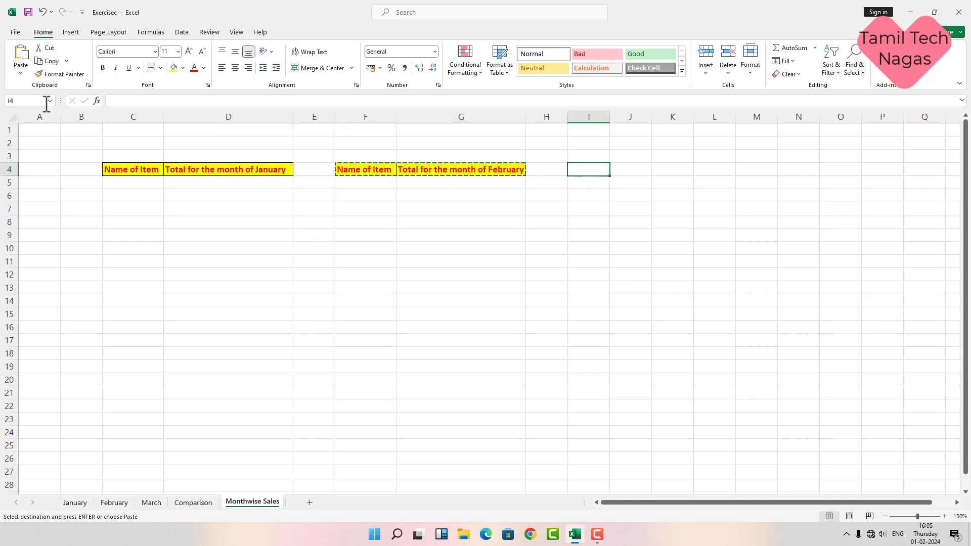
{"action": "left_click", "coordinate": [22, 57]}
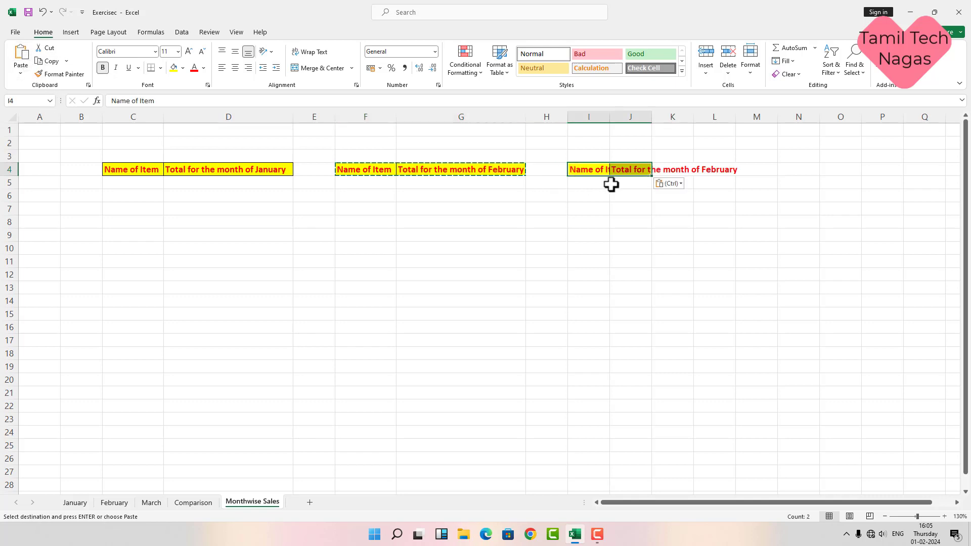
{"action": "double_click", "coordinate": [653, 117]}
{"action": "double_click", "coordinate": [610, 117]}
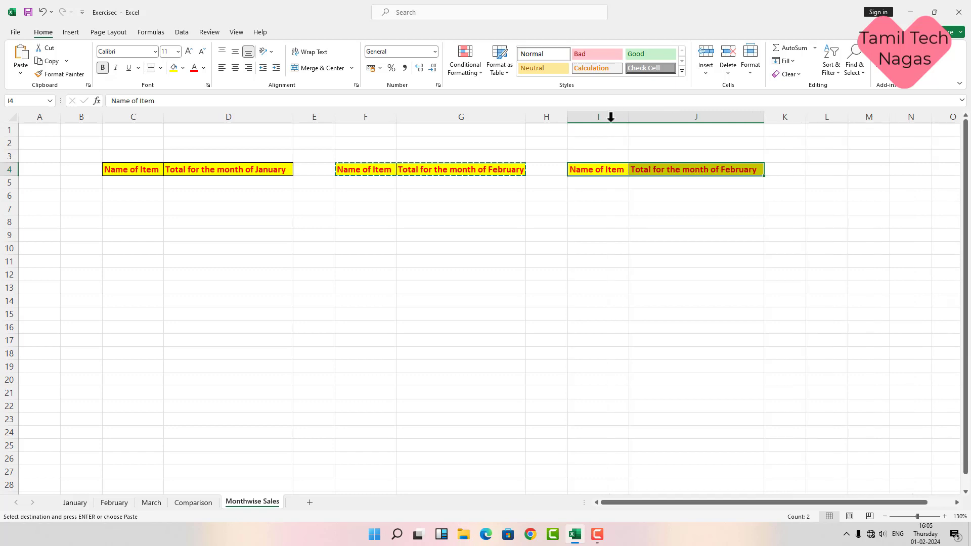
{"action": "double_click", "coordinate": [752, 169]}
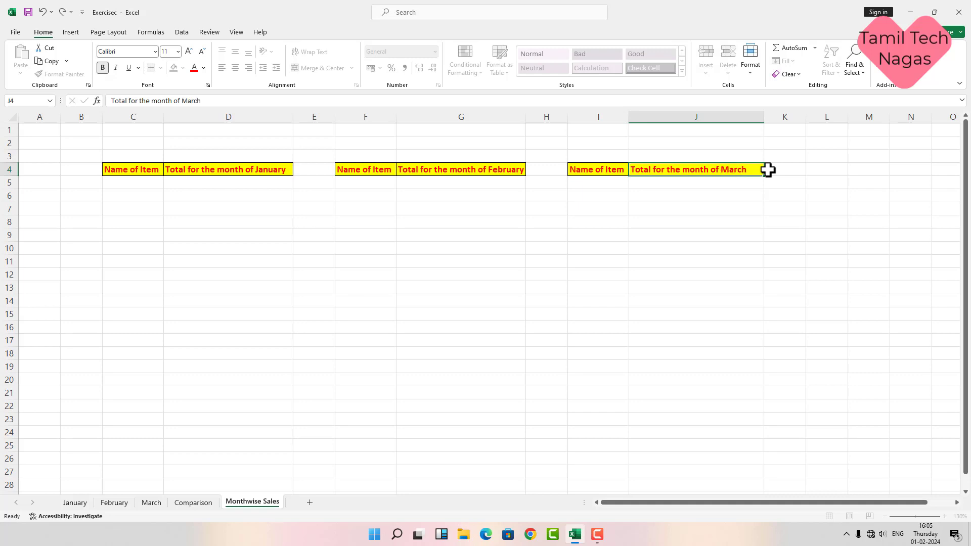
{"action": "key", "text": "Return"}
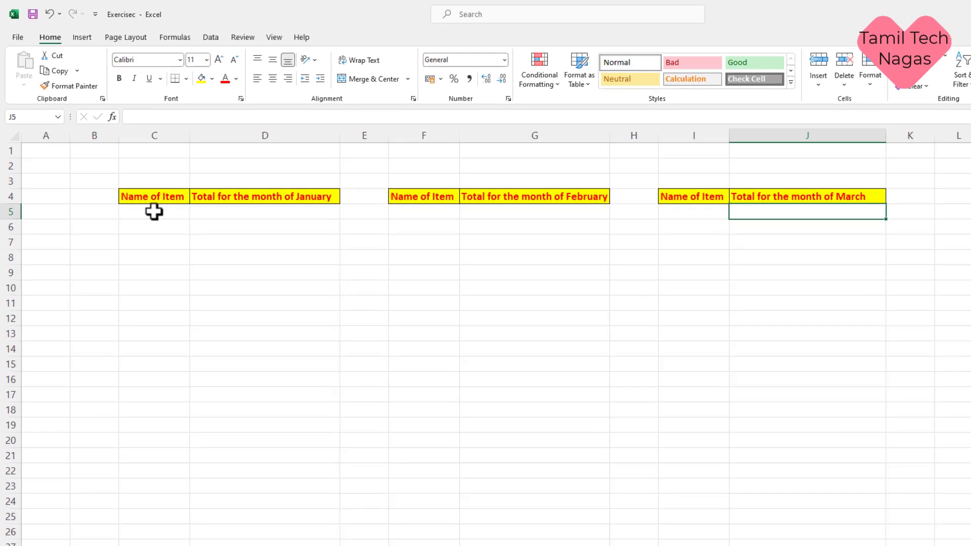
Step: Enter =Jan[Name of Item] in C5 to list item names and autofit column C
{"action": "left_click", "coordinate": [153, 212]}
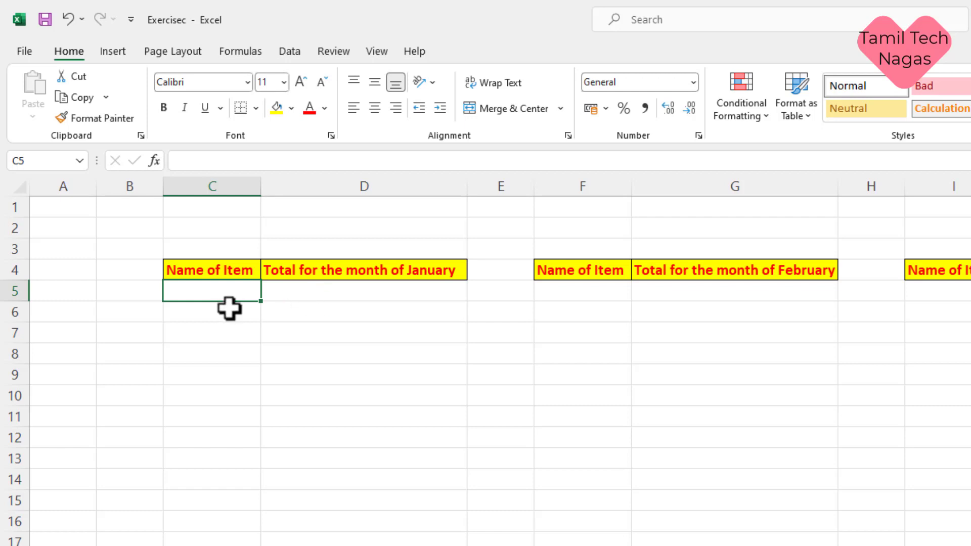
{"action": "type", "text": "="}
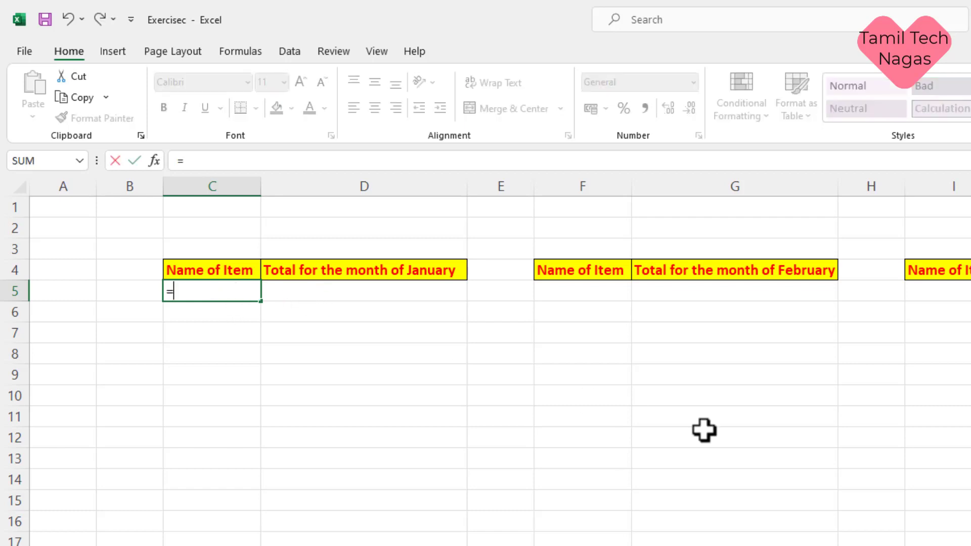
{"action": "type", "text": "jan"}
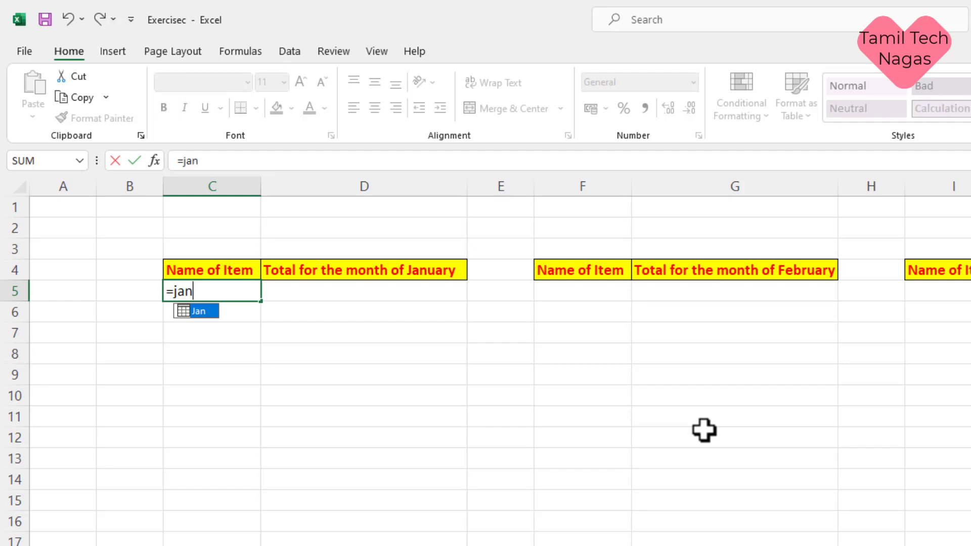
{"action": "type", "text": "["}
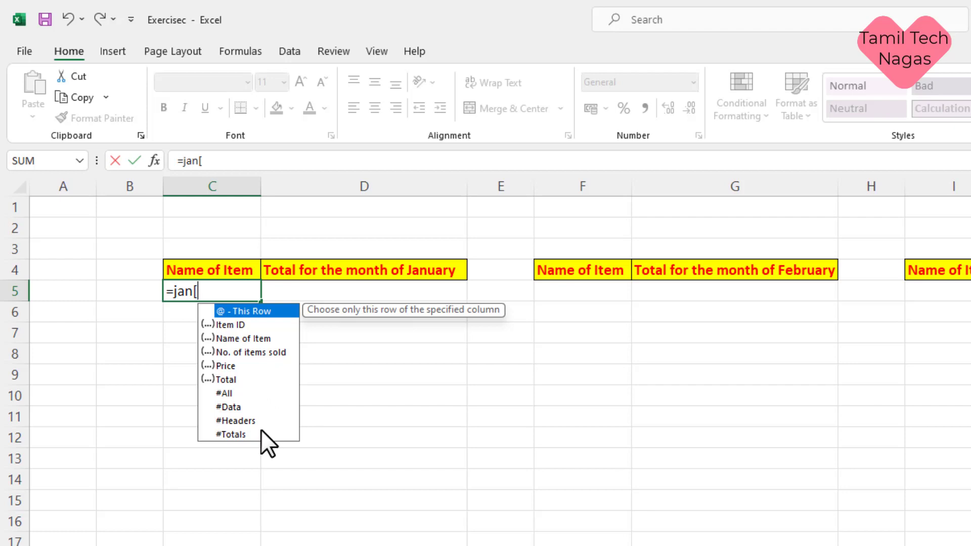
{"action": "double_click", "coordinate": [247, 336]}
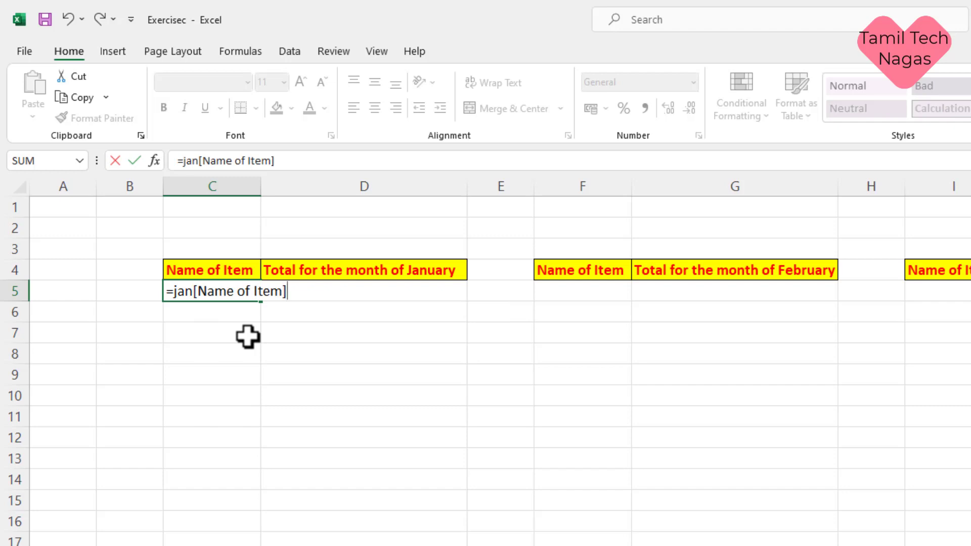
{"action": "key", "text": "Return"}
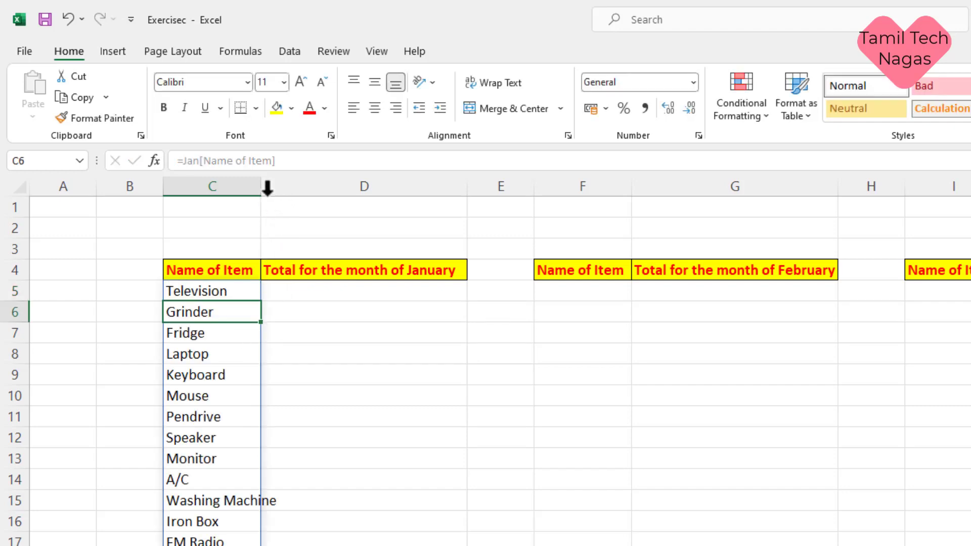
{"action": "double_click", "coordinate": [261, 188]}
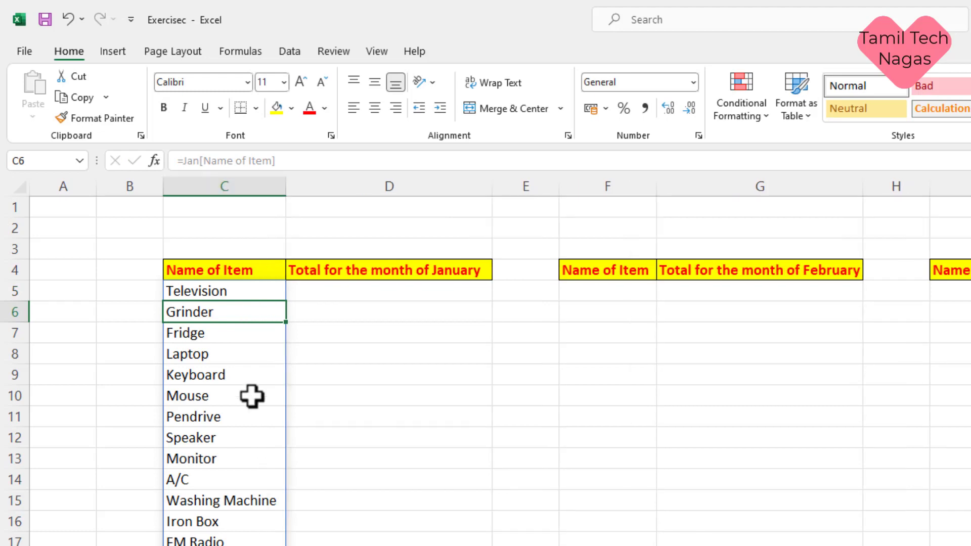
Step: Enter =Jan[Total] in D5 to fill the January totals down column D
{"action": "left_click", "coordinate": [368, 294]}
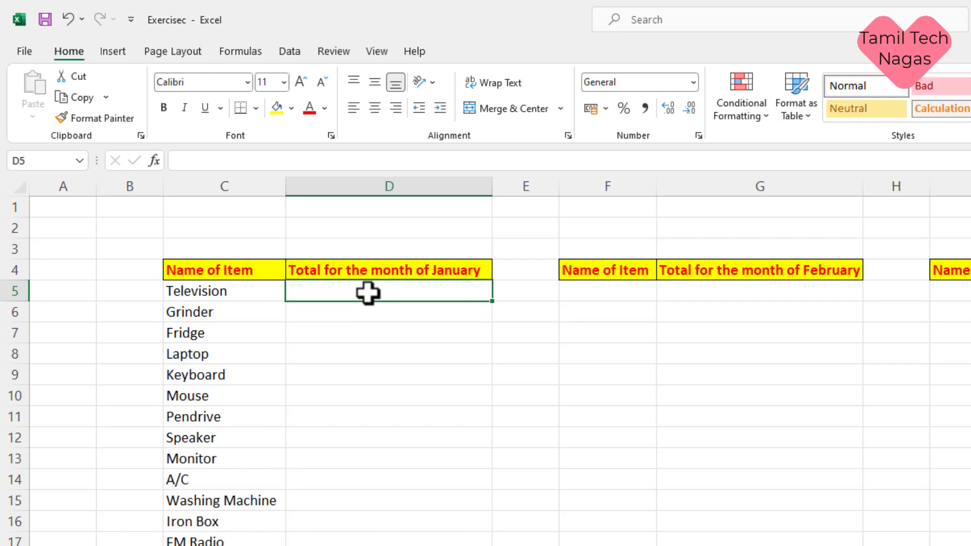
{"action": "type", "text": "=j"}
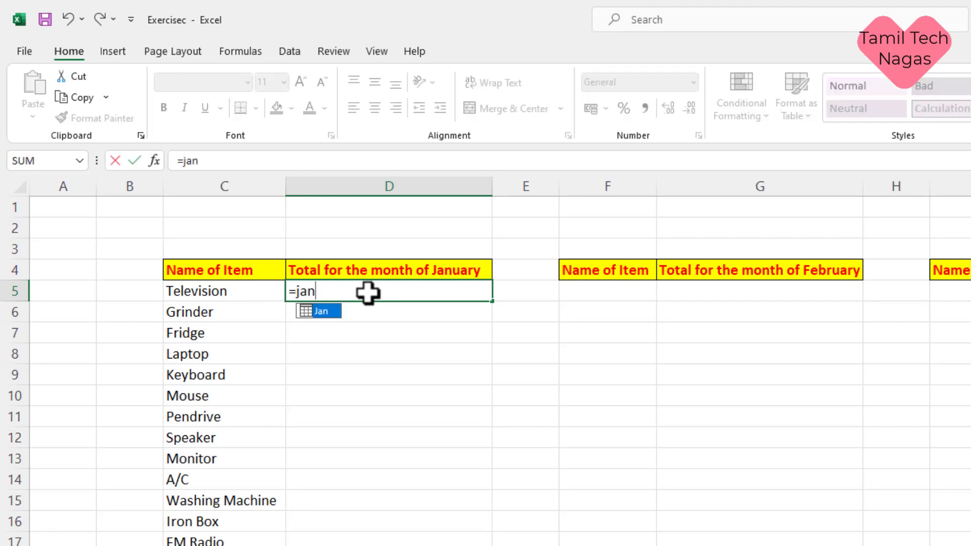
{"action": "type", "text": "an{"}
{"action": "key", "text": "BackSpace"}
{"action": "type", "text": "["}
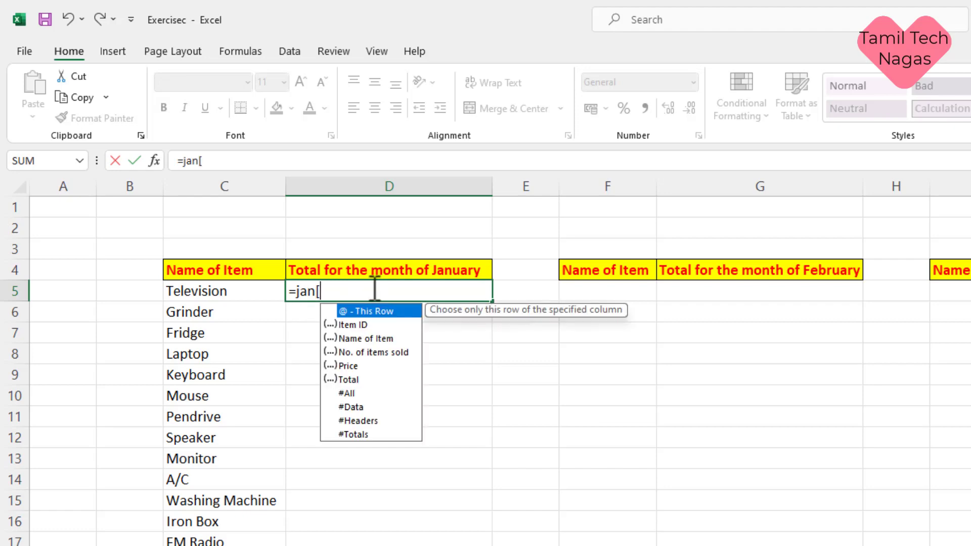
{"action": "double_click", "coordinate": [360, 380]}
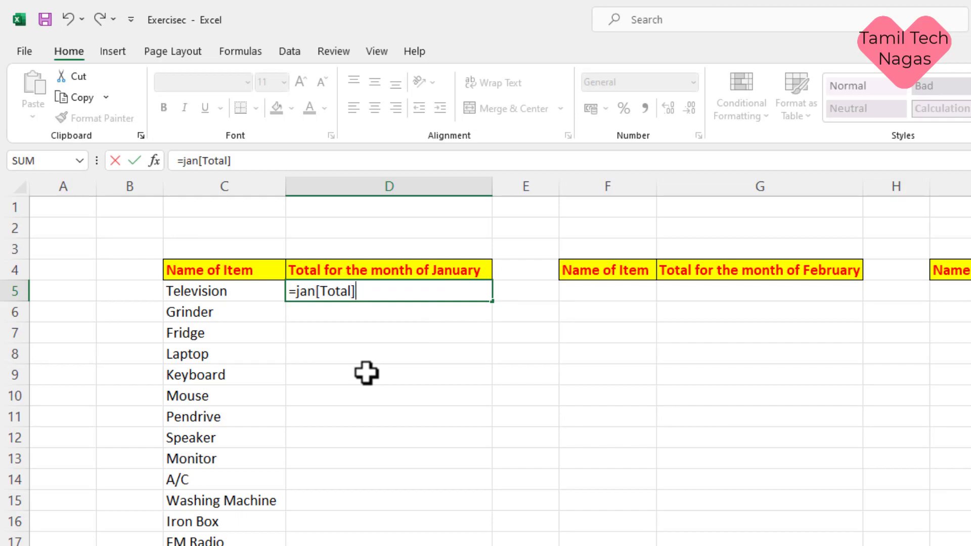
{"action": "type", "text": "]"}
{"action": "key", "text": "Return"}
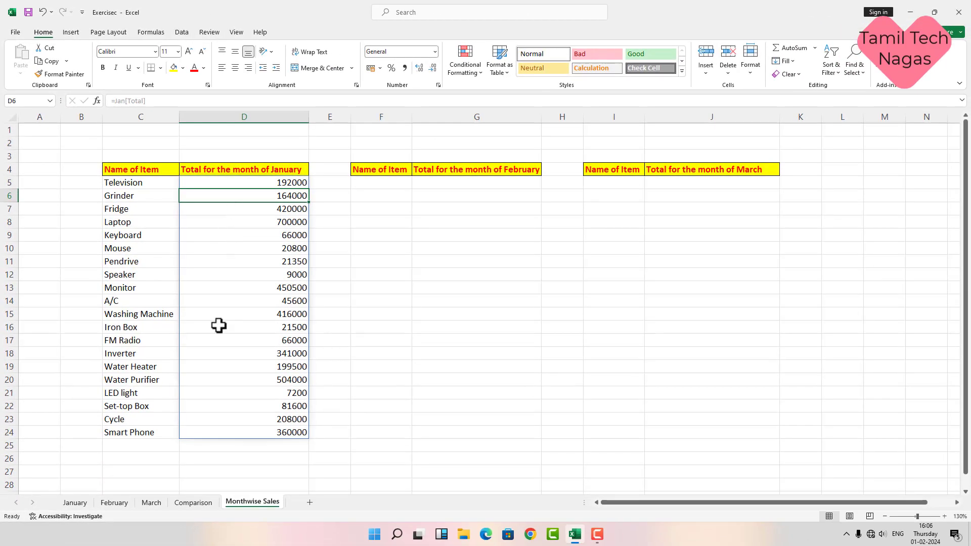
Step: Check the Monthwise totals against the January sheet, including D24 and the Smart Phone total
{"action": "left_click", "coordinate": [75, 502]}
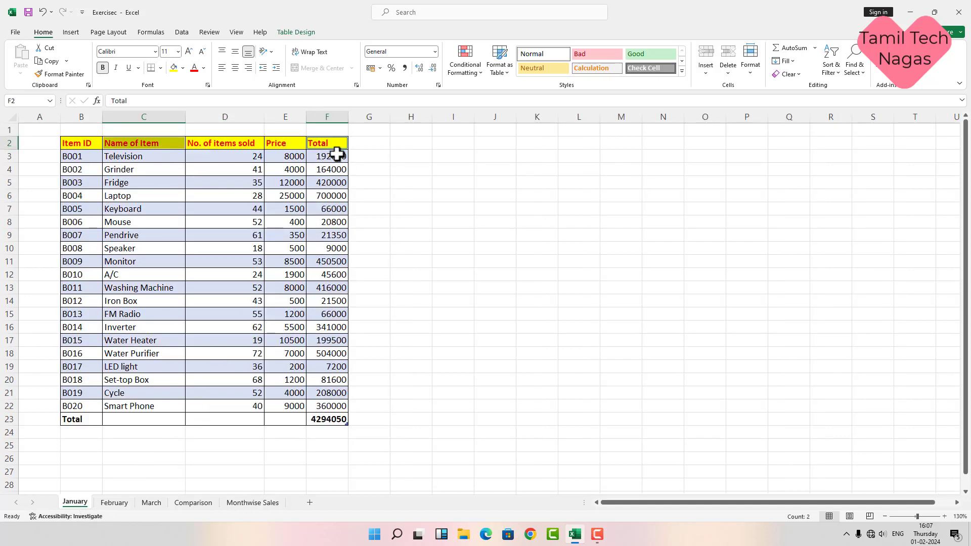
{"action": "left_click", "coordinate": [245, 503]}
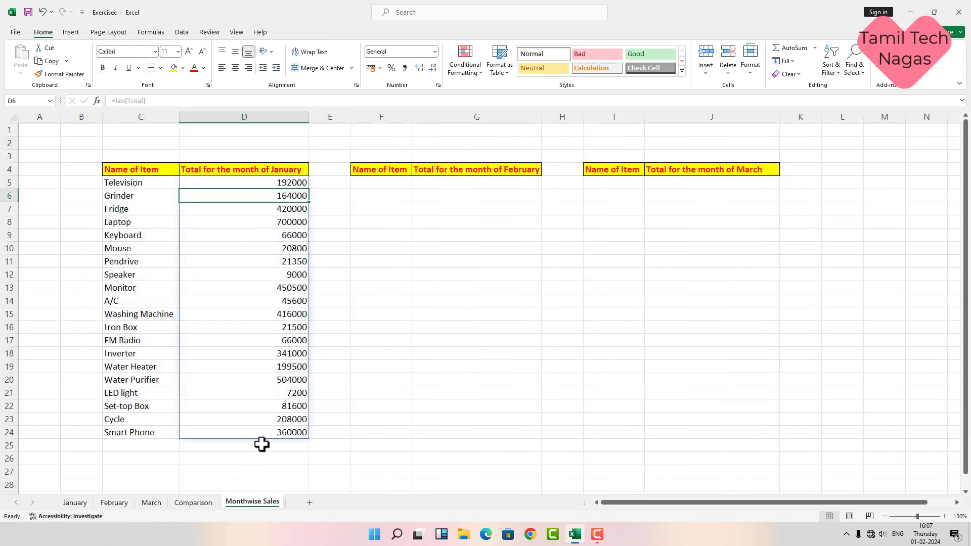
{"action": "left_click", "coordinate": [277, 436]}
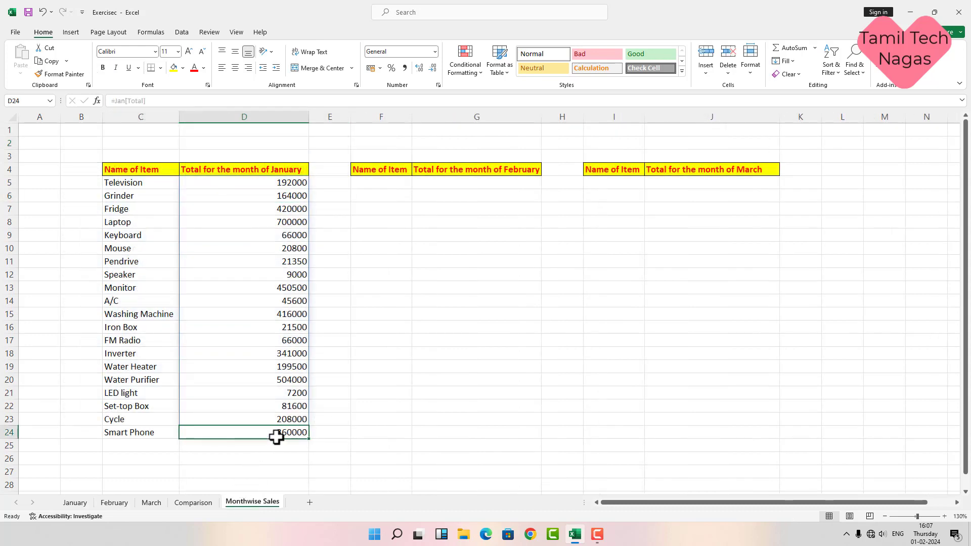
{"action": "left_click", "coordinate": [80, 503]}
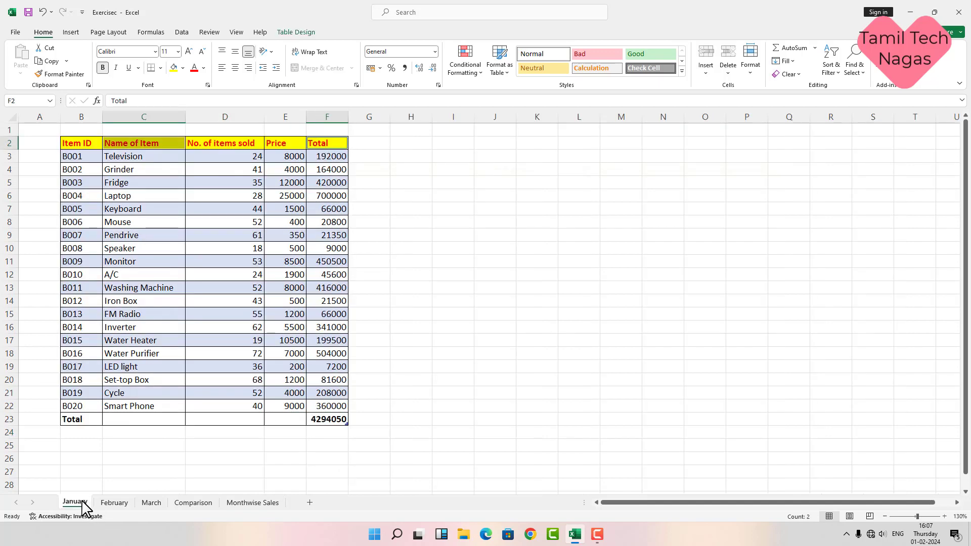
{"action": "left_click", "coordinate": [321, 409]}
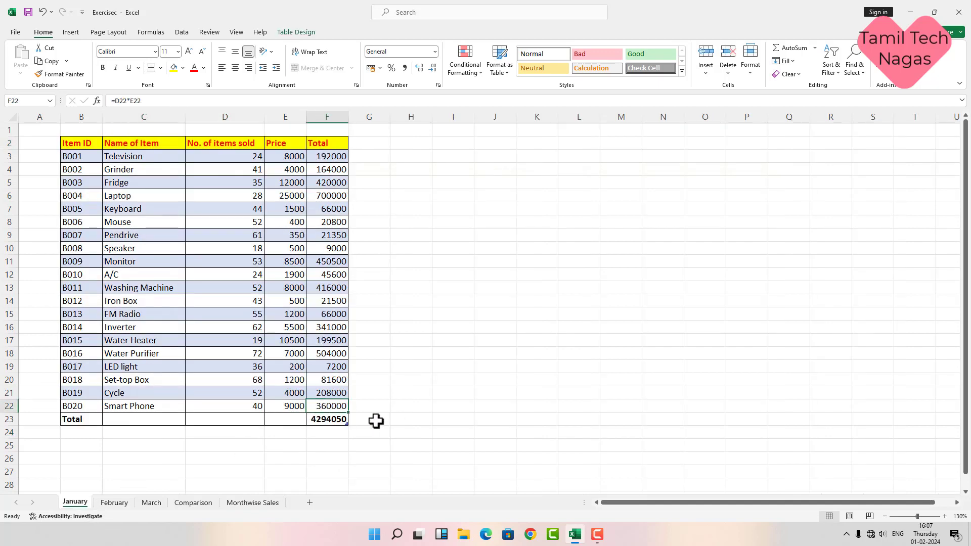
{"action": "left_click", "coordinate": [232, 503]}
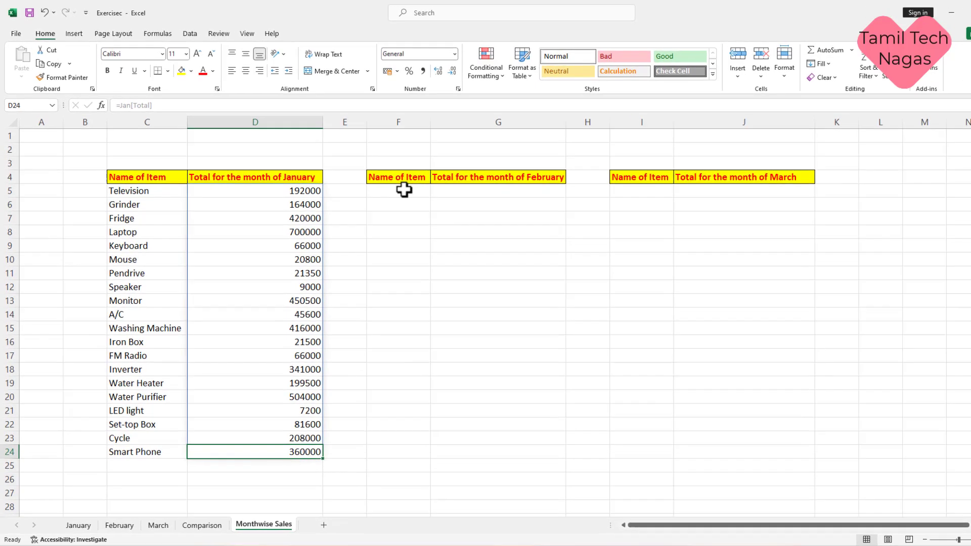
{"action": "left_click", "coordinate": [404, 190]}
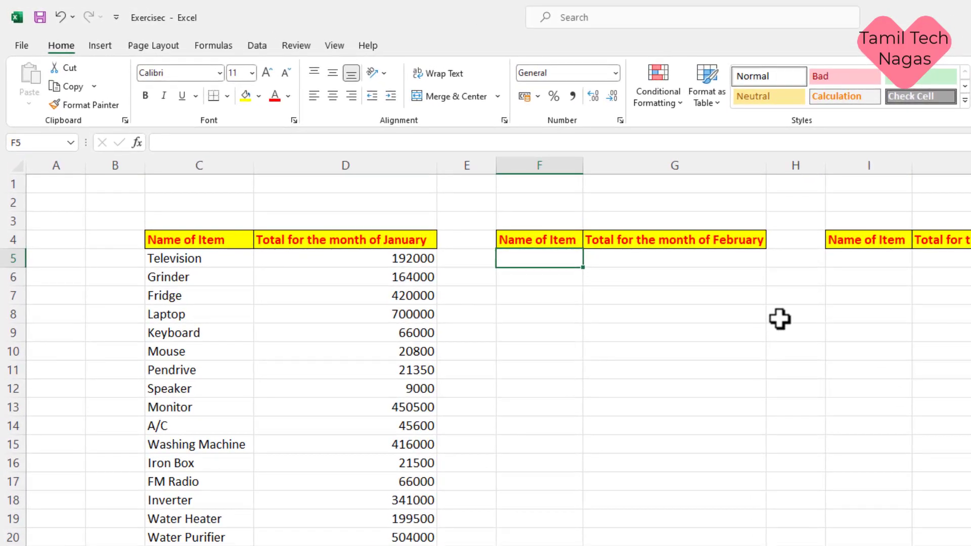
Step: Enter =Feb[Name of Item] in F5 to list item names and autofit column F
{"action": "type", "text": "=fe"}
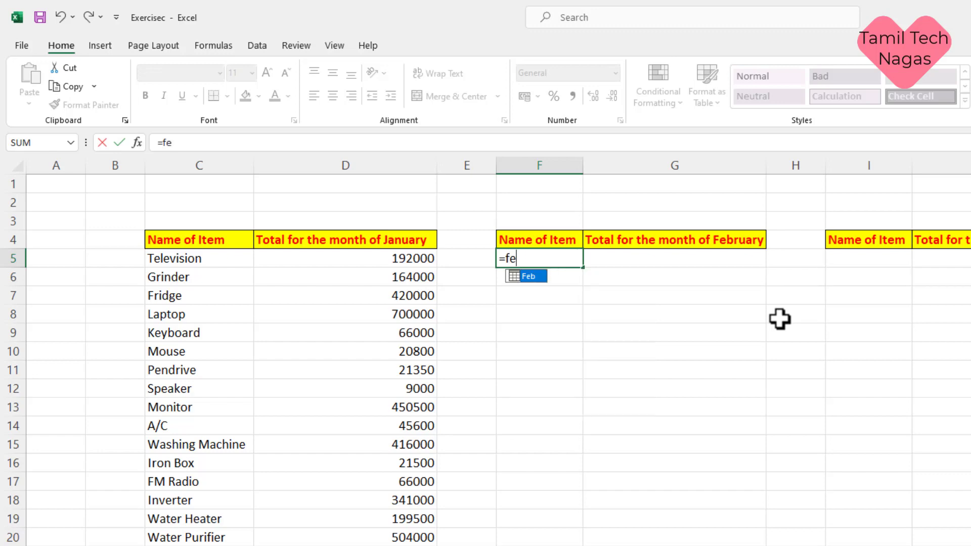
{"action": "type", "text": "b["}
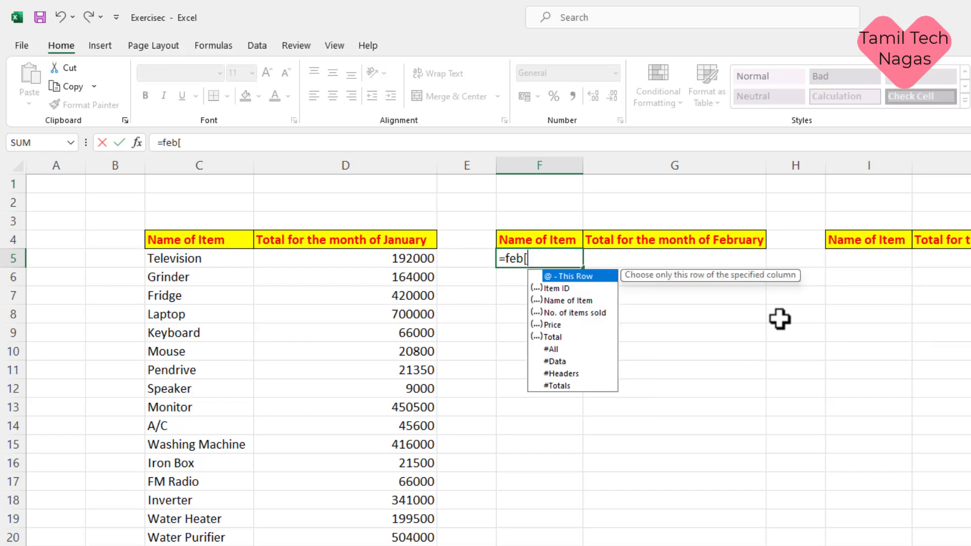
{"action": "double_click", "coordinate": [590, 301]}
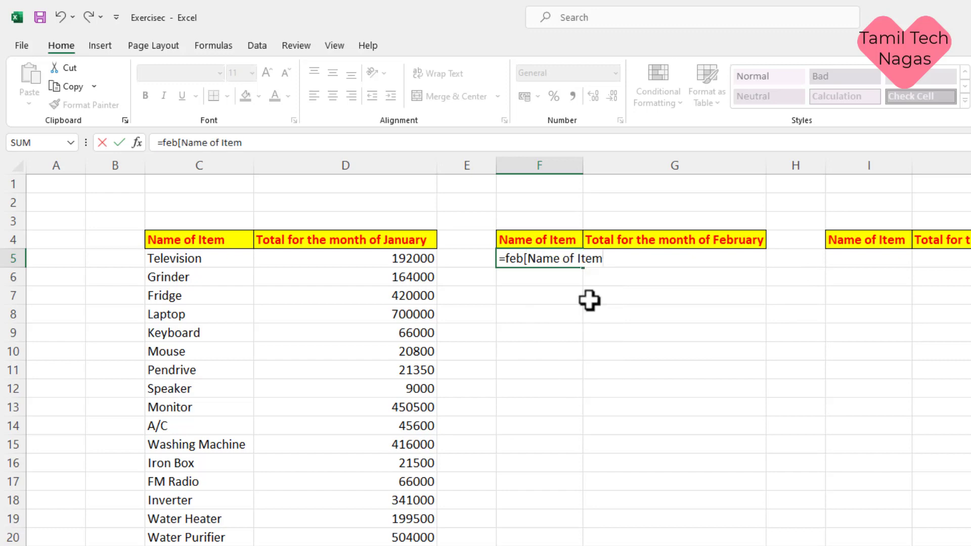
{"action": "type", "text": "]"}
{"action": "key", "text": "Return"}
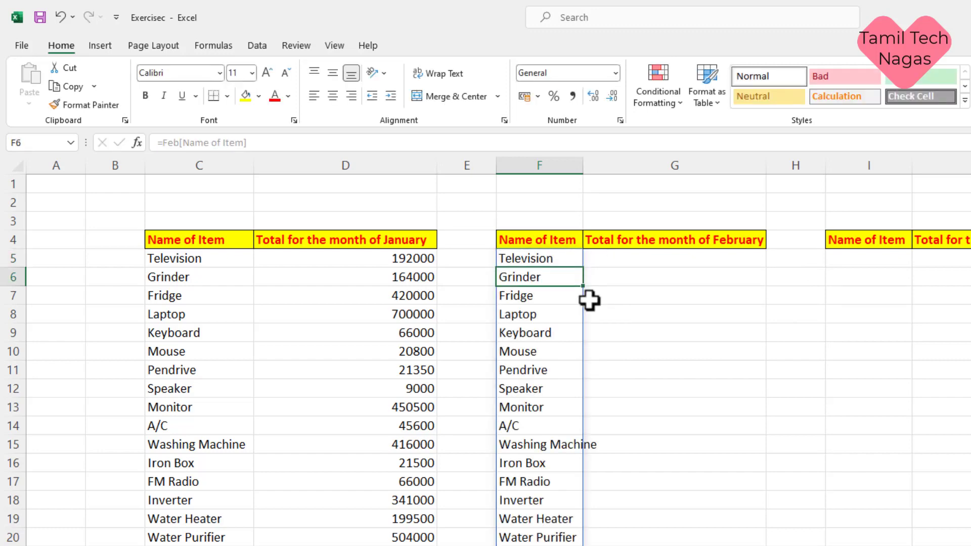
{"action": "double_click", "coordinate": [583, 159]}
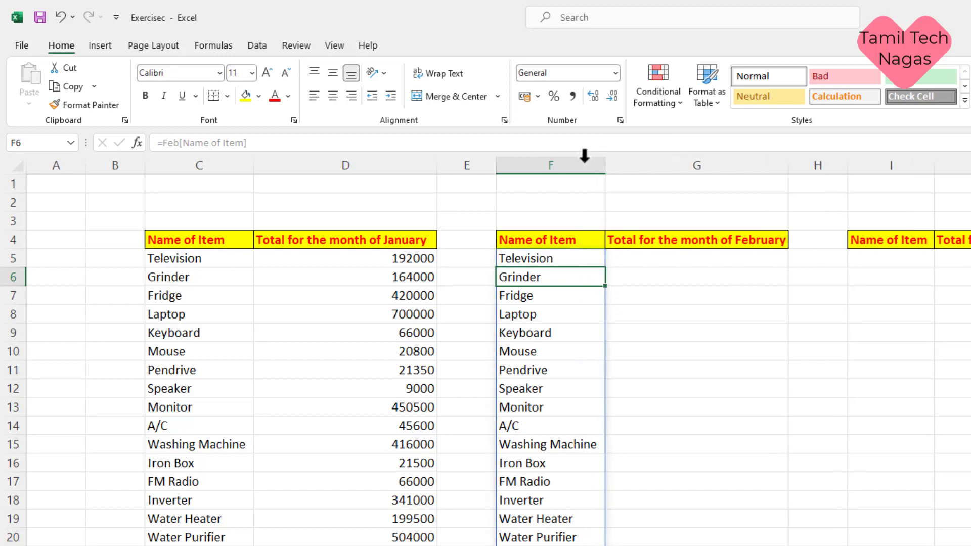
Step: Enter =Feb[Total] in G5 to fill the February totals down column G
{"action": "left_click", "coordinate": [664, 258]}
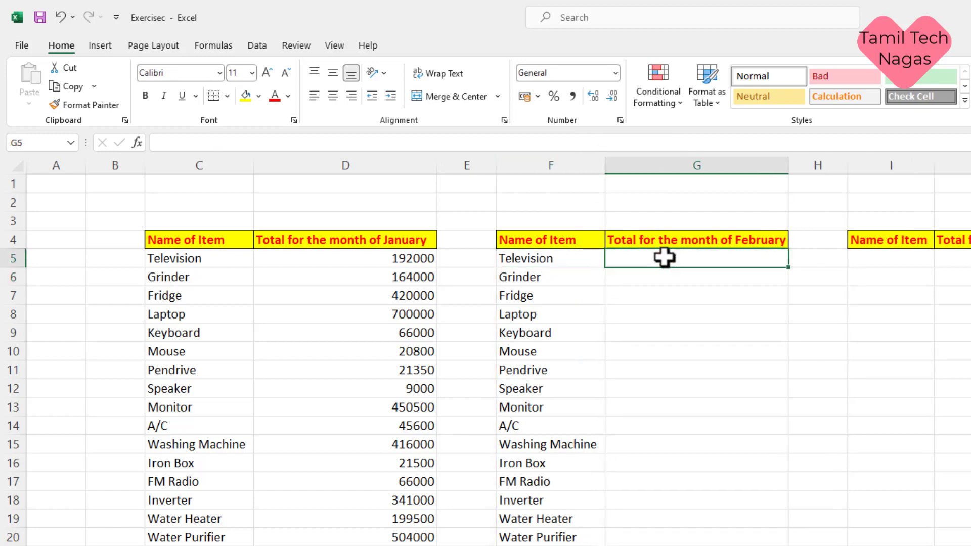
{"action": "type", "text": "="}
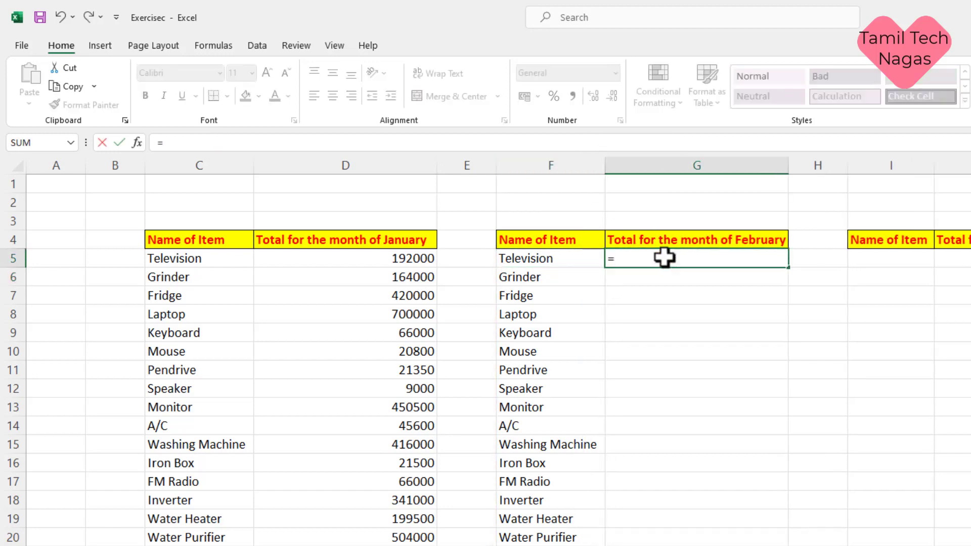
{"action": "type", "text": "feb"}
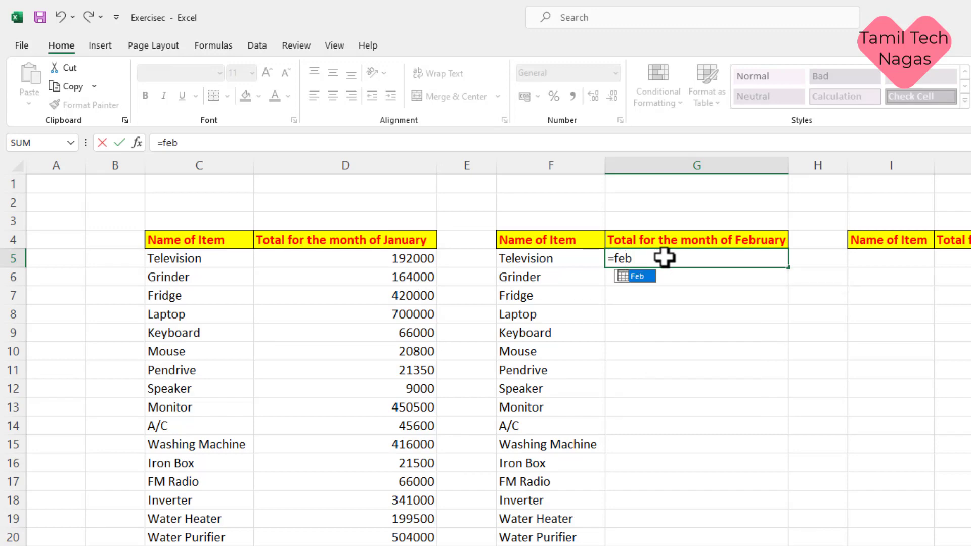
{"action": "type", "text": "["}
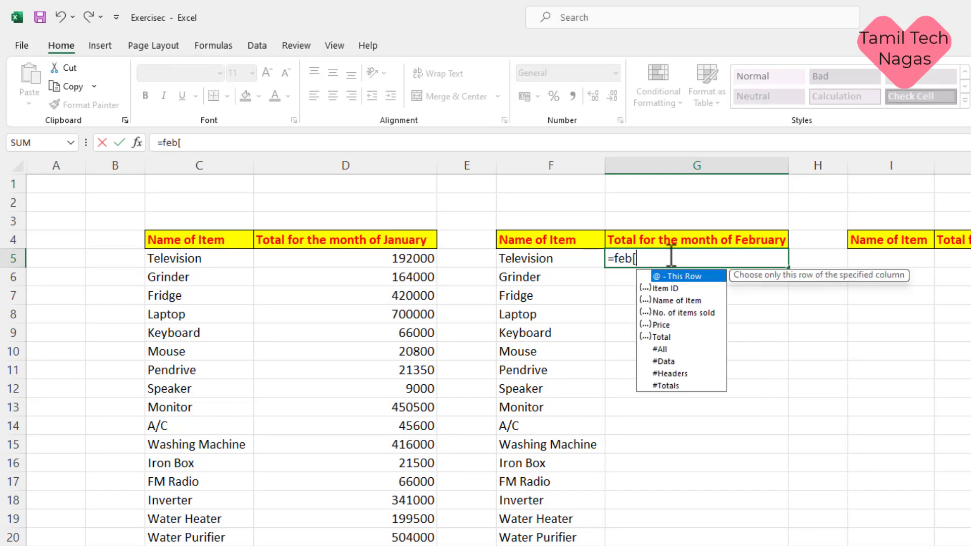
{"action": "double_click", "coordinate": [671, 336]}
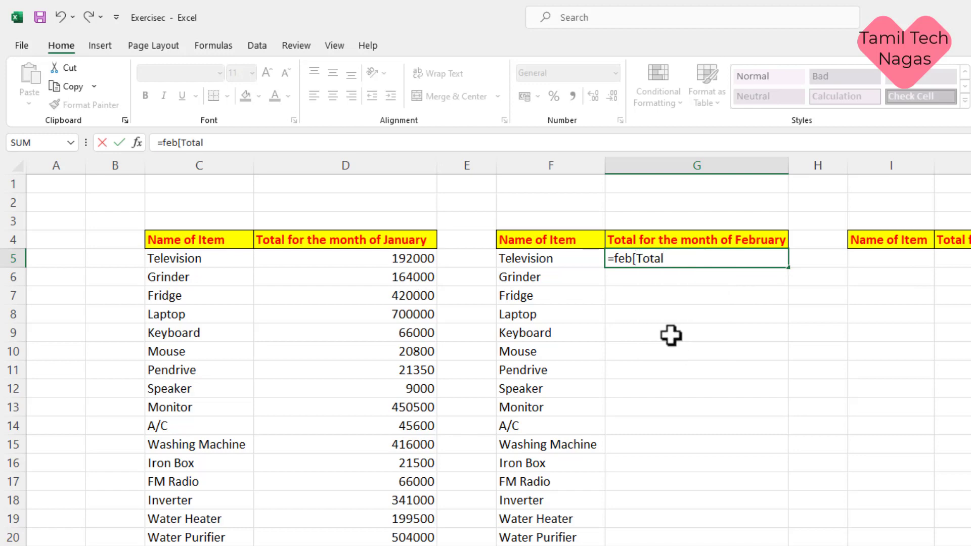
{"action": "type", "text": "]"}
{"action": "key", "text": "Return"}
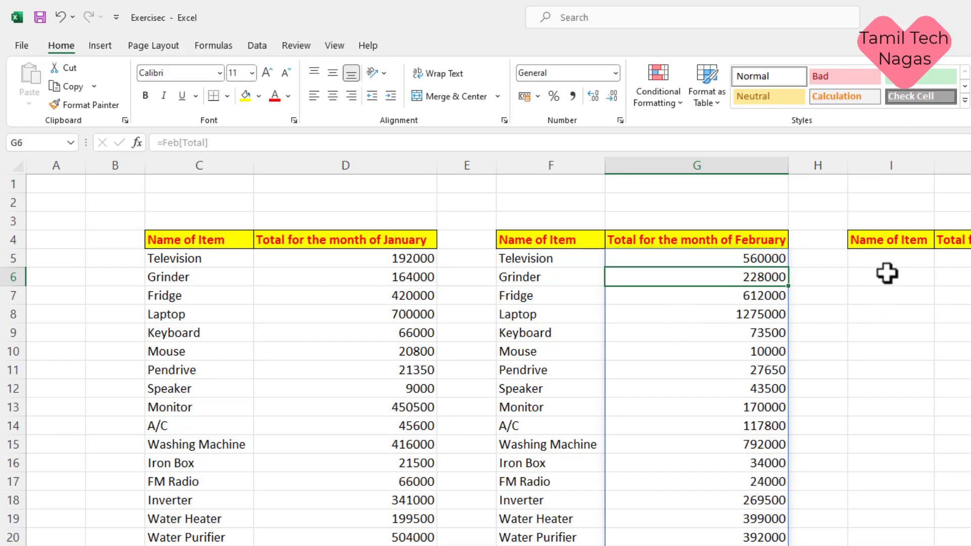
{"action": "left_click", "coordinate": [891, 258]}
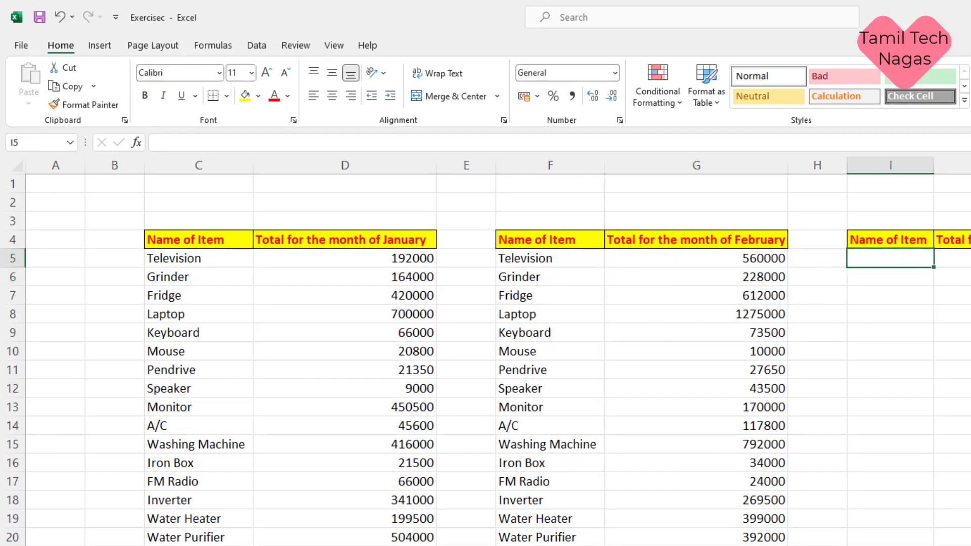
Step: Enter =Mar[Item ID] in I5 to list item IDs B001 to B020
{"action": "type", "text": "=m"}
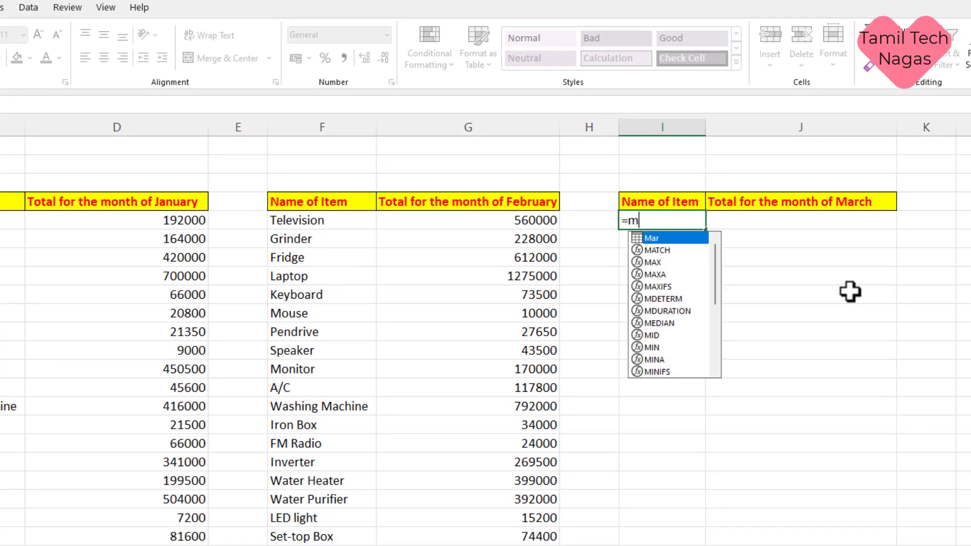
{"action": "type", "text": "ar"}
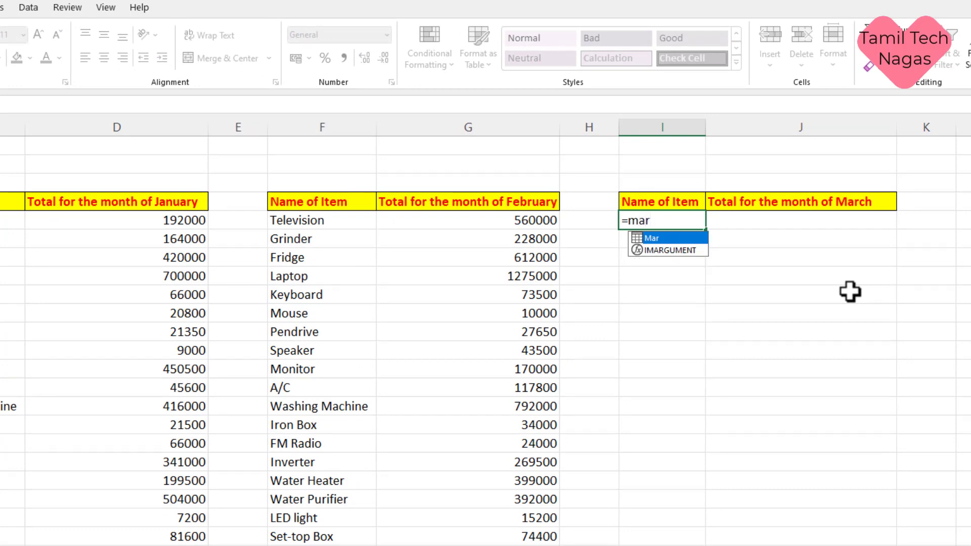
{"action": "type", "text": "["}
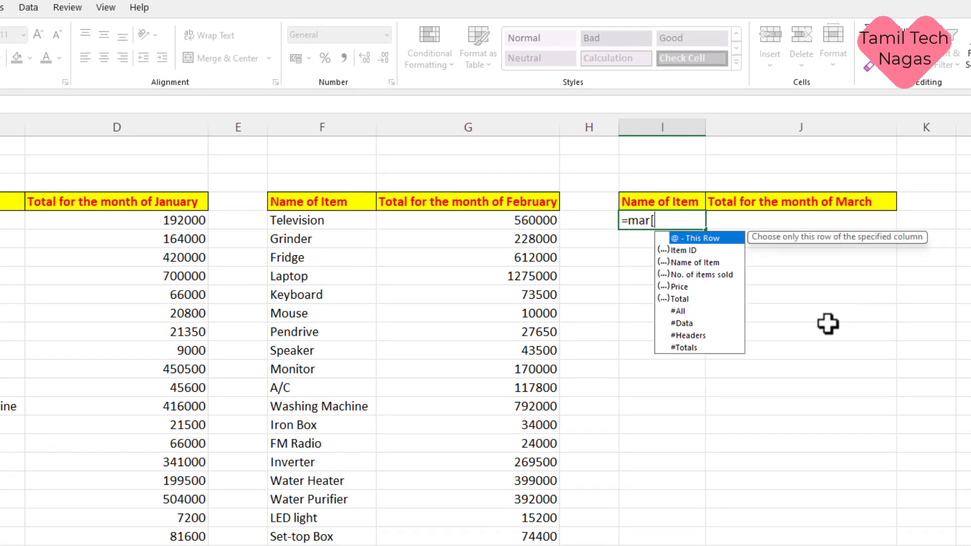
{"action": "double_click", "coordinate": [693, 251]}
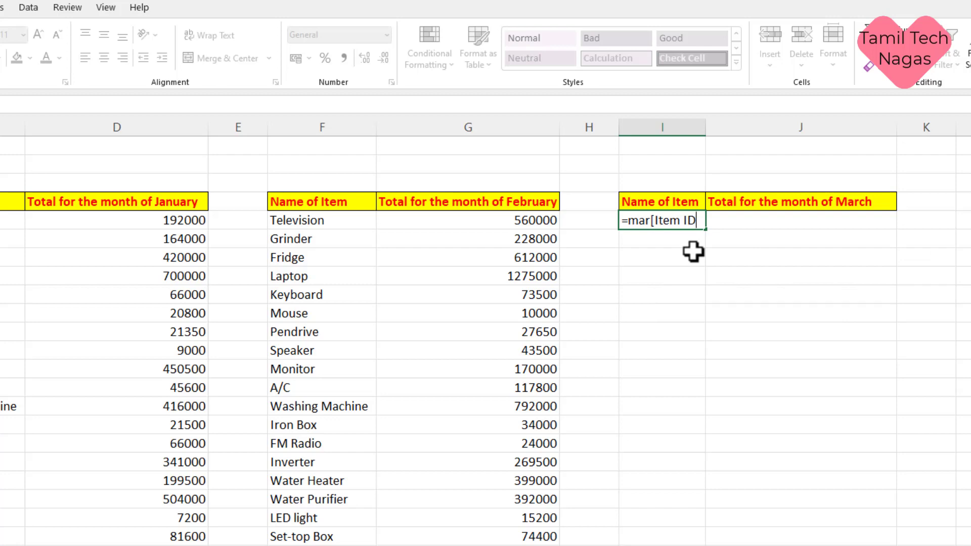
{"action": "type", "text": "]"}
{"action": "key", "text": "Return"}
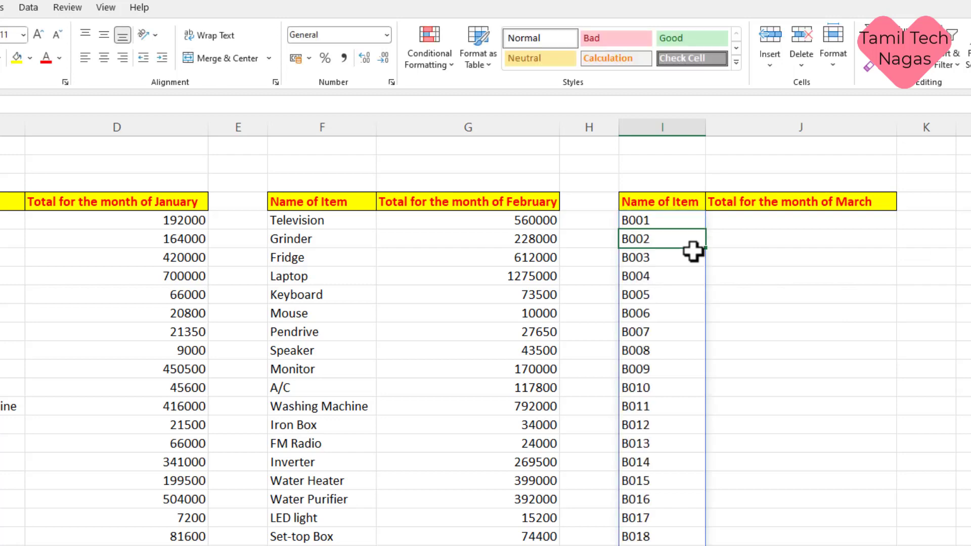
Step: Enter =Mar[Total] in J5 to fill the March totals down column J
{"action": "left_click", "coordinate": [736, 219]}
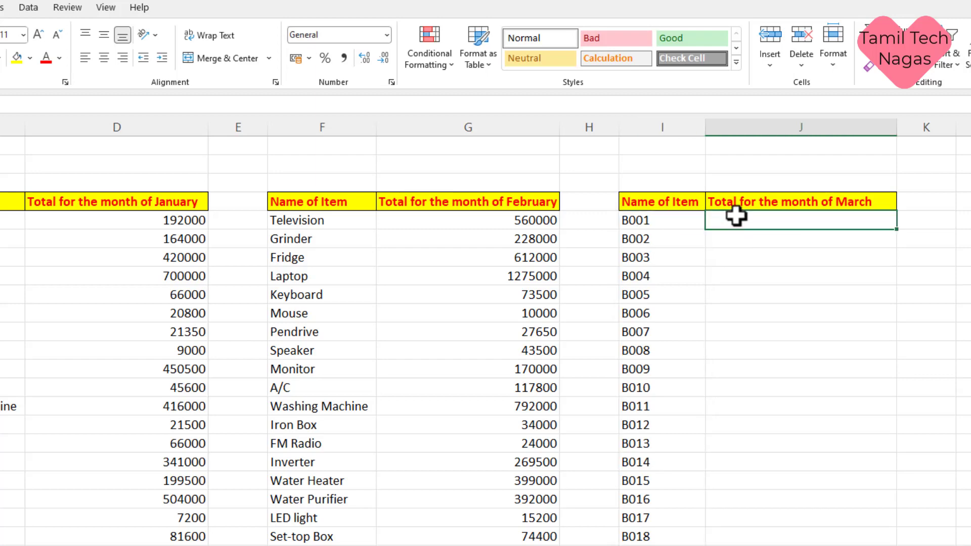
{"action": "type", "text": "=mar"}
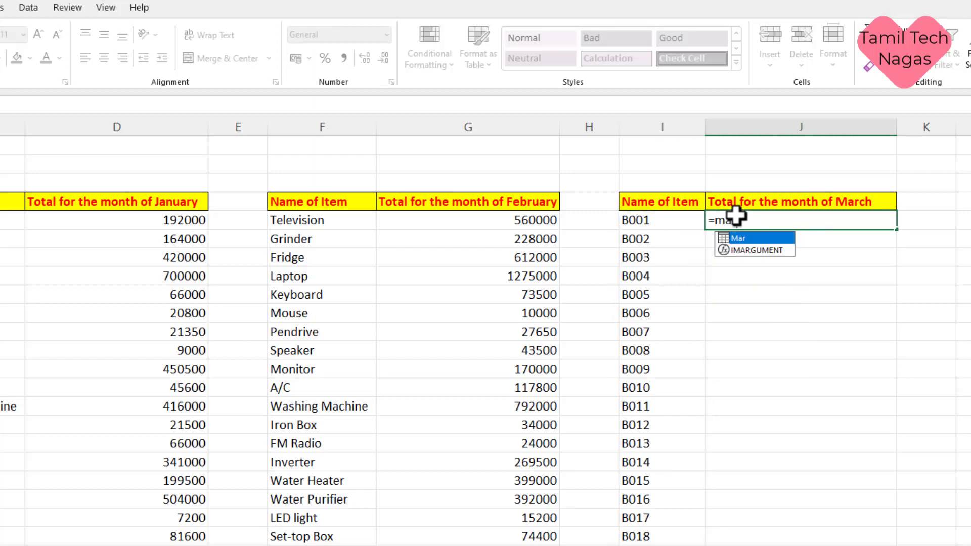
{"action": "key", "text": "Tab"}
{"action": "type", "text": "["}
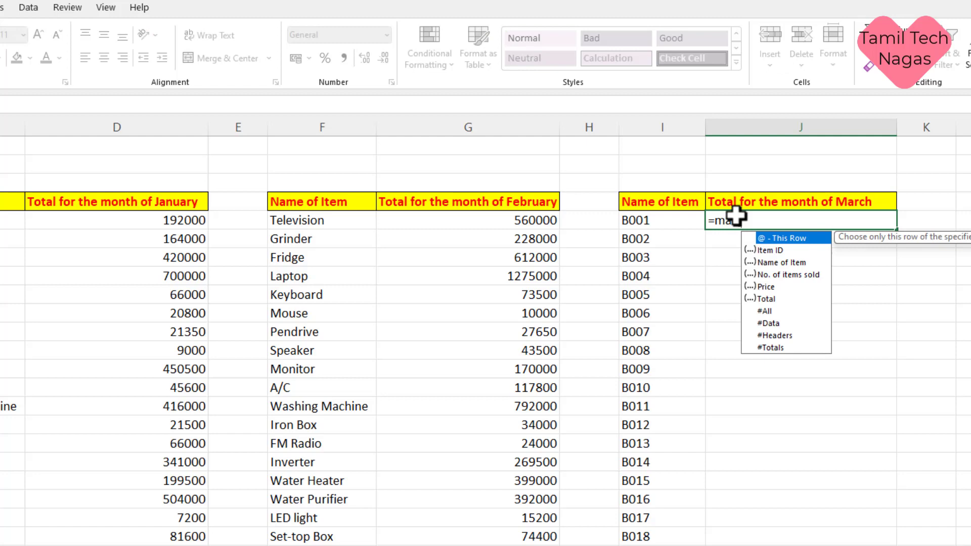
{"action": "double_click", "coordinate": [774, 298]}
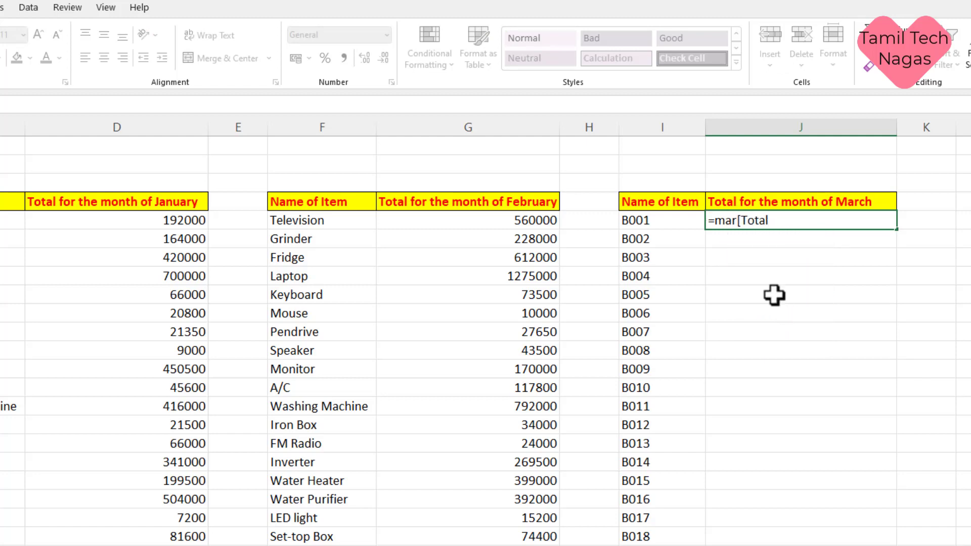
{"action": "type", "text": "]"}
{"action": "key", "text": "Return"}
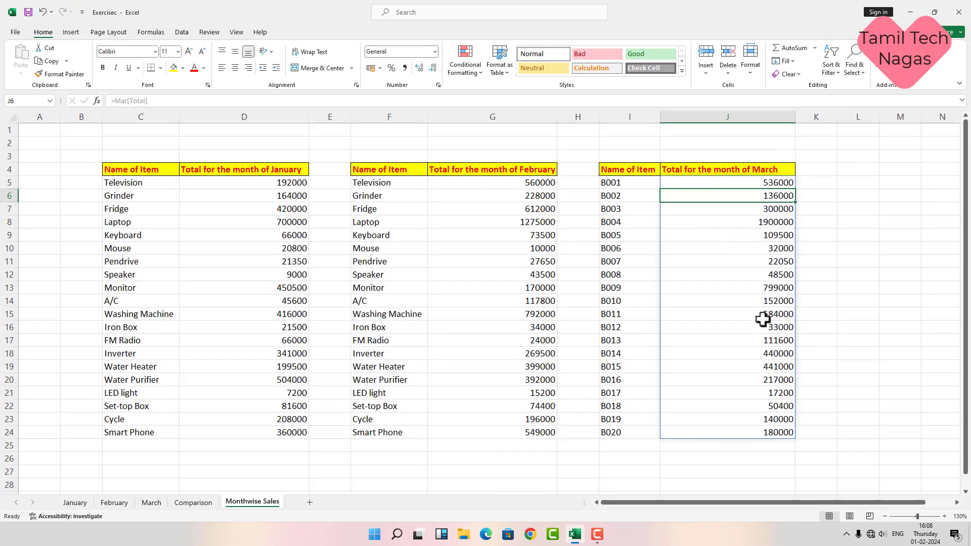
Step: On the Comparison sheet, merge and centre C1:G2 and enter the title 'Januaray'
{"action": "left_click", "coordinate": [203, 506]}
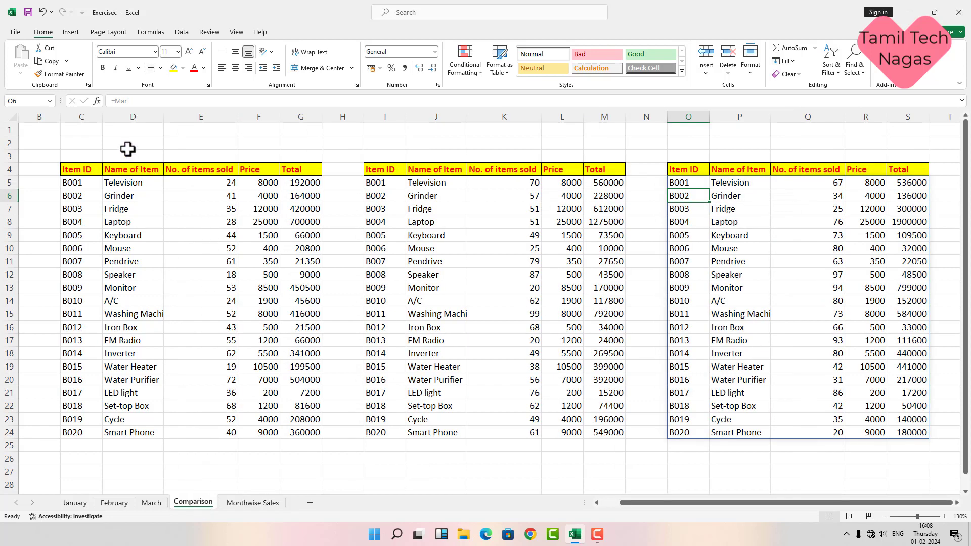
{"action": "left_click_drag", "start_coordinate": [108, 143], "coordinate": [210, 148]}
{"action": "left_click_drag", "start_coordinate": [446, 145], "coordinate": [515, 146]}
{"action": "left_click_drag", "start_coordinate": [729, 146], "coordinate": [830, 143]}
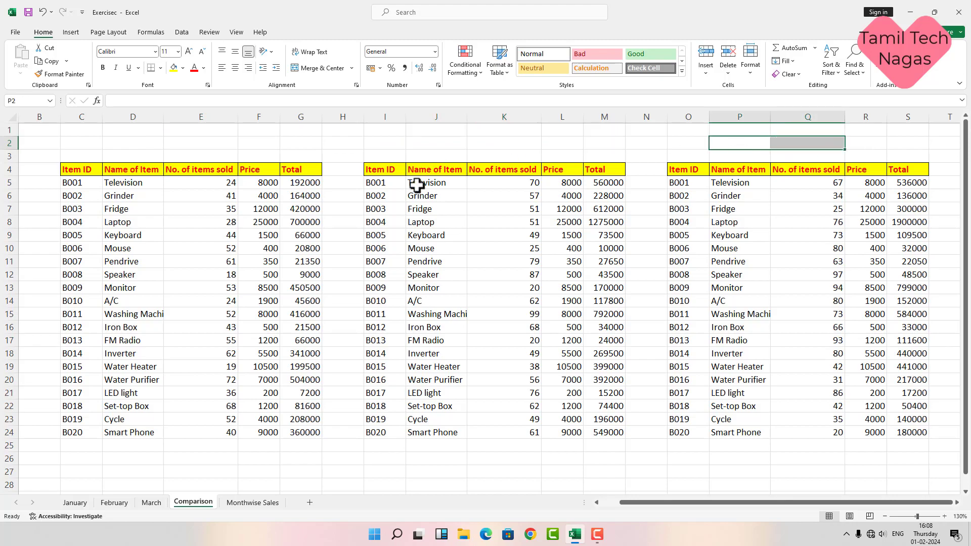
{"action": "left_click_drag", "start_coordinate": [81, 131], "coordinate": [299, 144]}
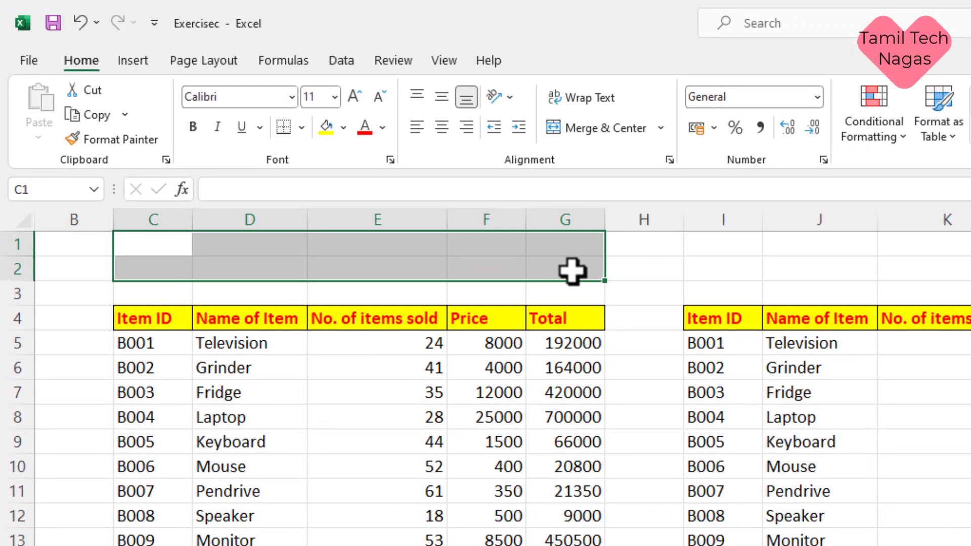
{"action": "left_click", "coordinate": [606, 129]}
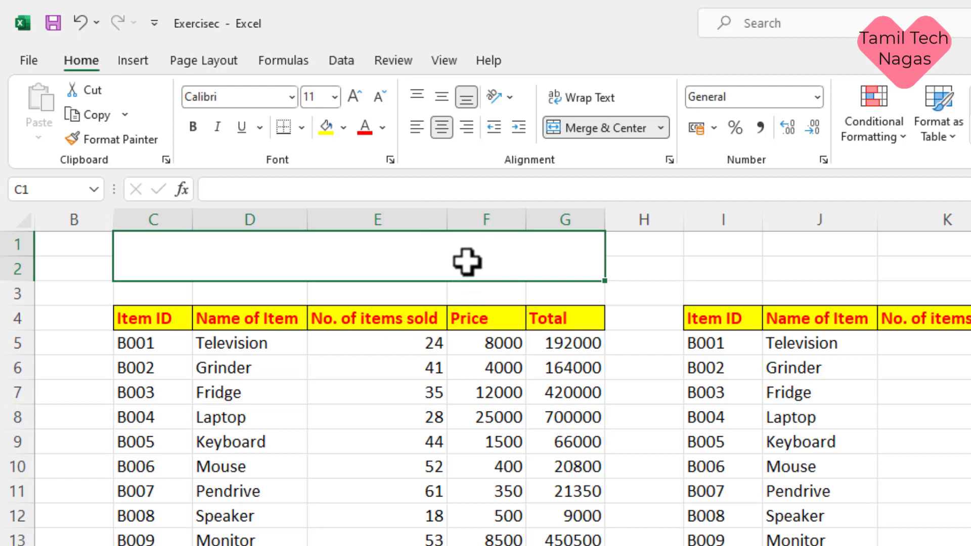
{"action": "type", "text": "Ja"}
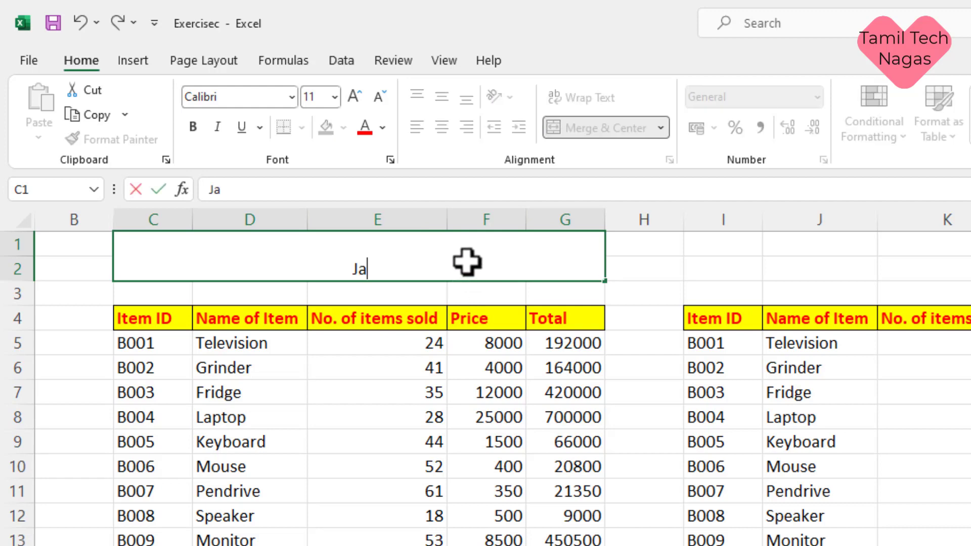
{"action": "type", "text": "nuaray"}
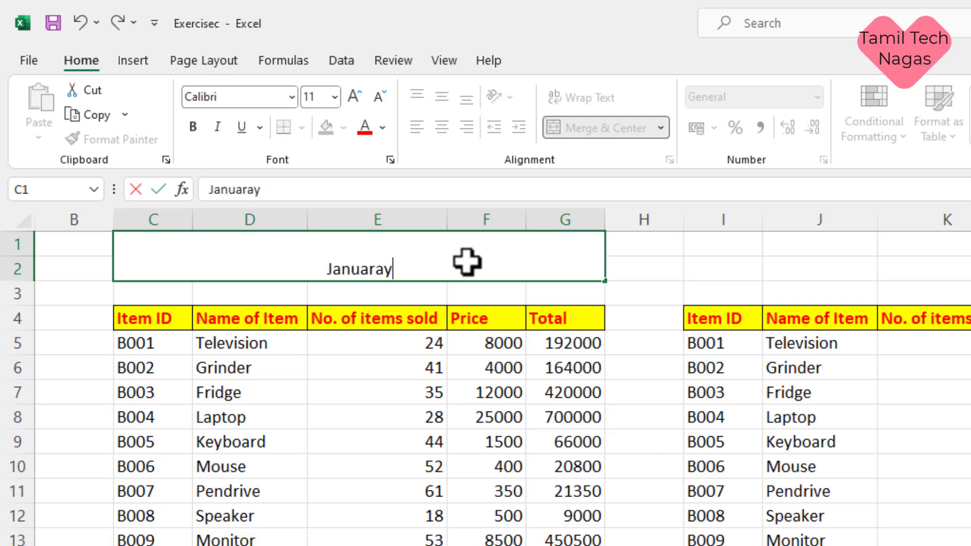
{"action": "key", "text": "Return"}
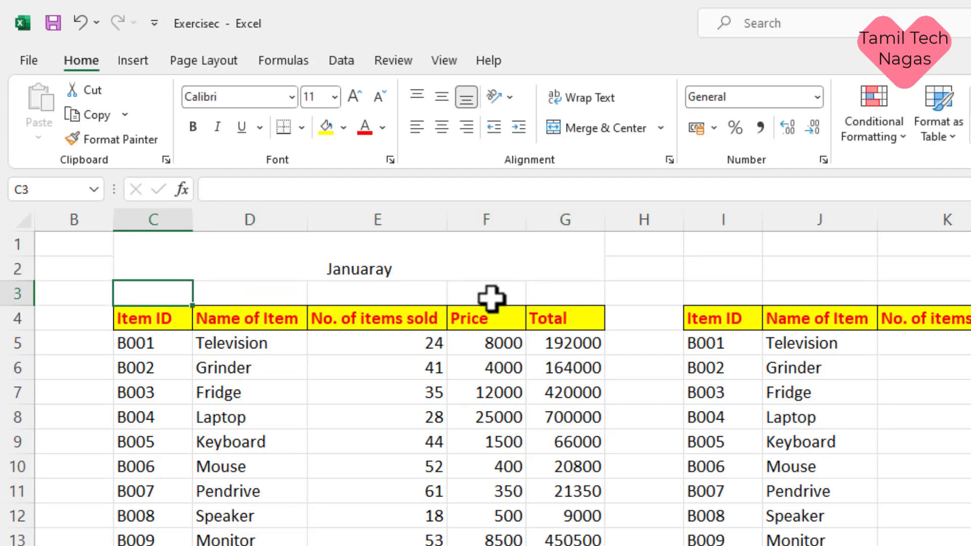
Step: Make the title middle-aligned, bold and font size 12
{"action": "left_click", "coordinate": [490, 269]}
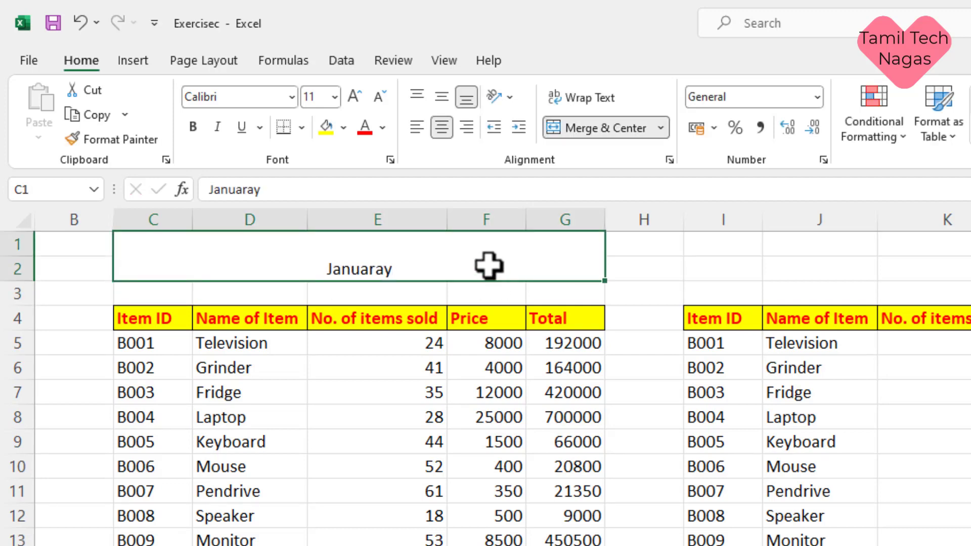
{"action": "left_click", "coordinate": [447, 97]}
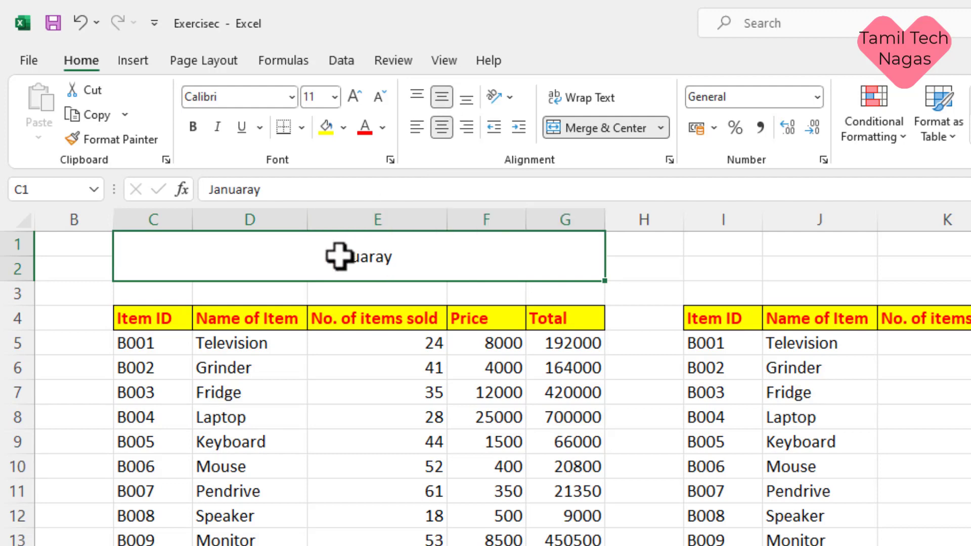
{"action": "left_click", "coordinate": [193, 127]}
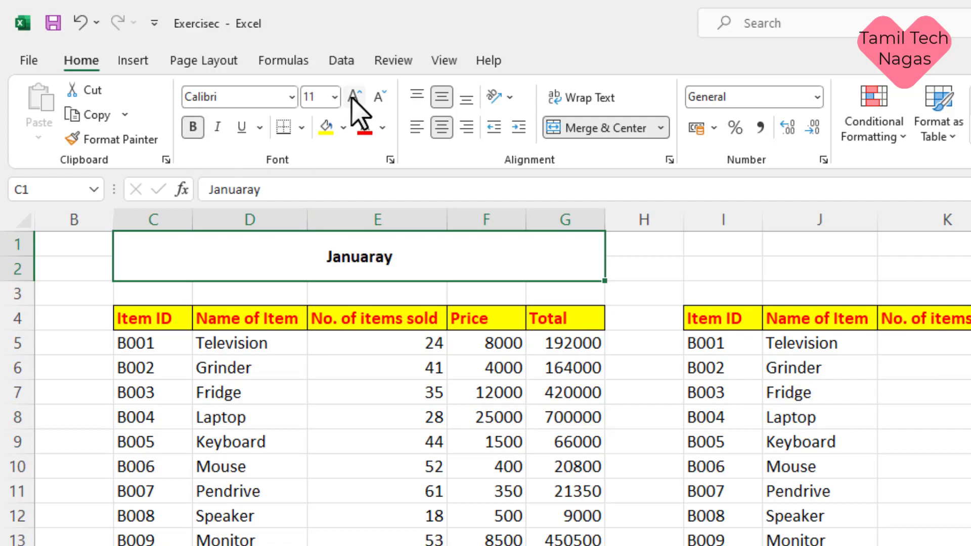
{"action": "left_click", "coordinate": [354, 97]}
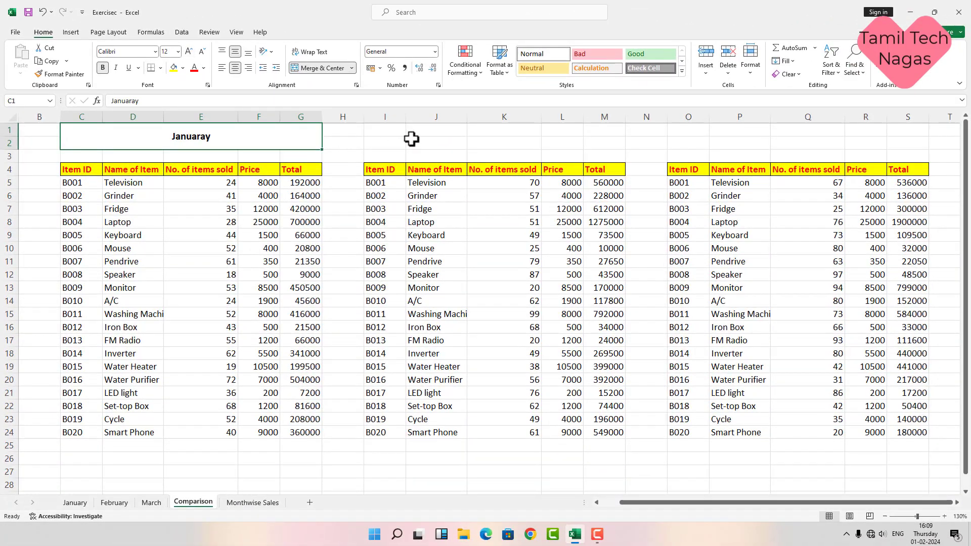
{"action": "left_click", "coordinate": [412, 139]}
{"action": "left_click", "coordinate": [754, 144]}
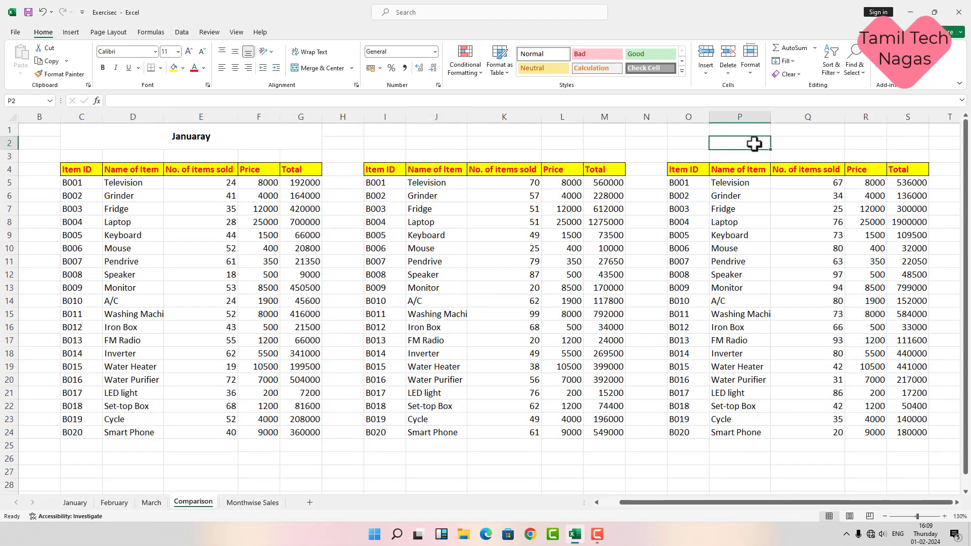